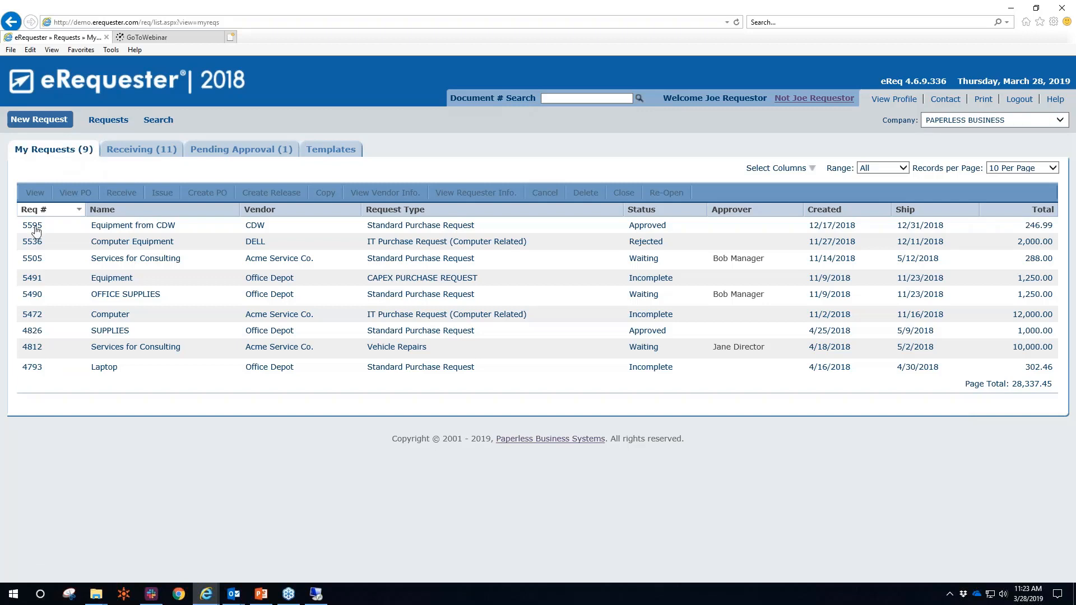
Browse requests 5536, 5505, 4812, 4826, 5490 and 5491 in the request list
{"action": "left_click", "coordinate": [33, 247]}
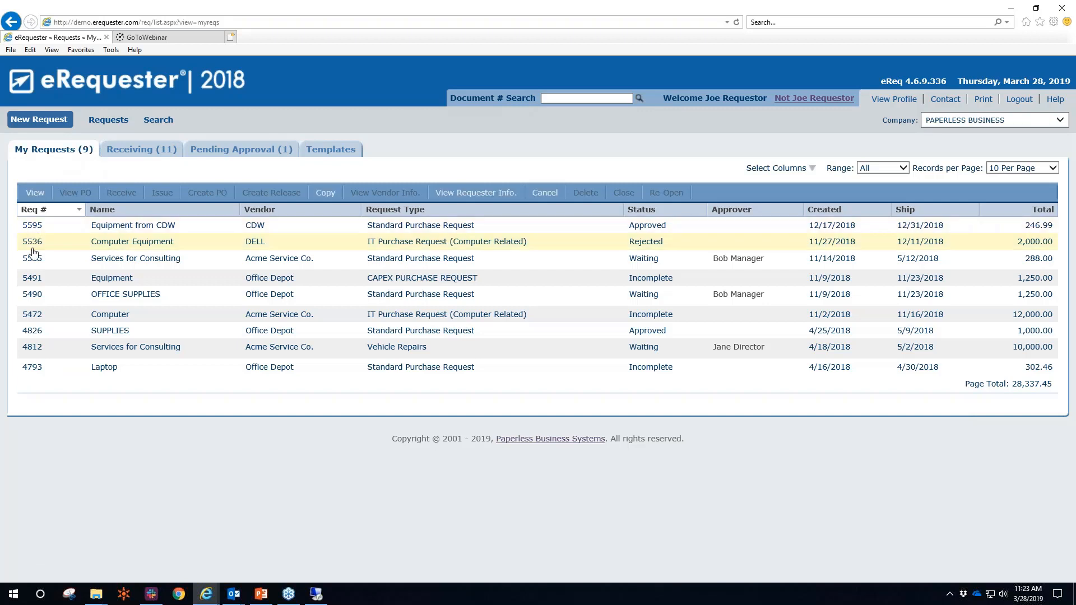
{"action": "left_click", "coordinate": [30, 263]}
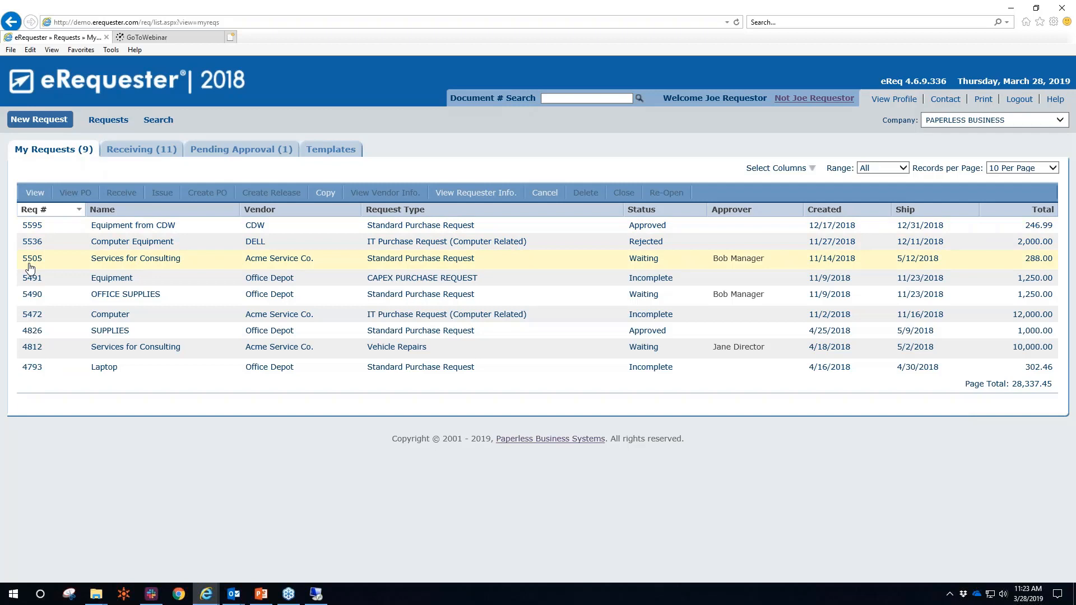
{"action": "left_click", "coordinate": [107, 353]}
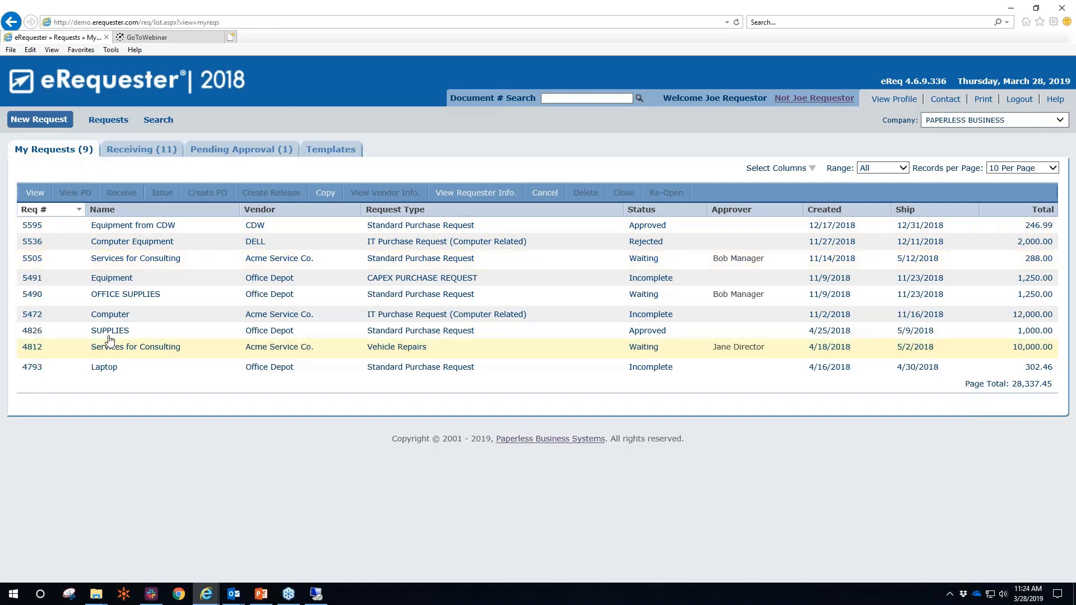
{"action": "left_click", "coordinate": [110, 332]}
{"action": "left_click", "coordinate": [115, 300]}
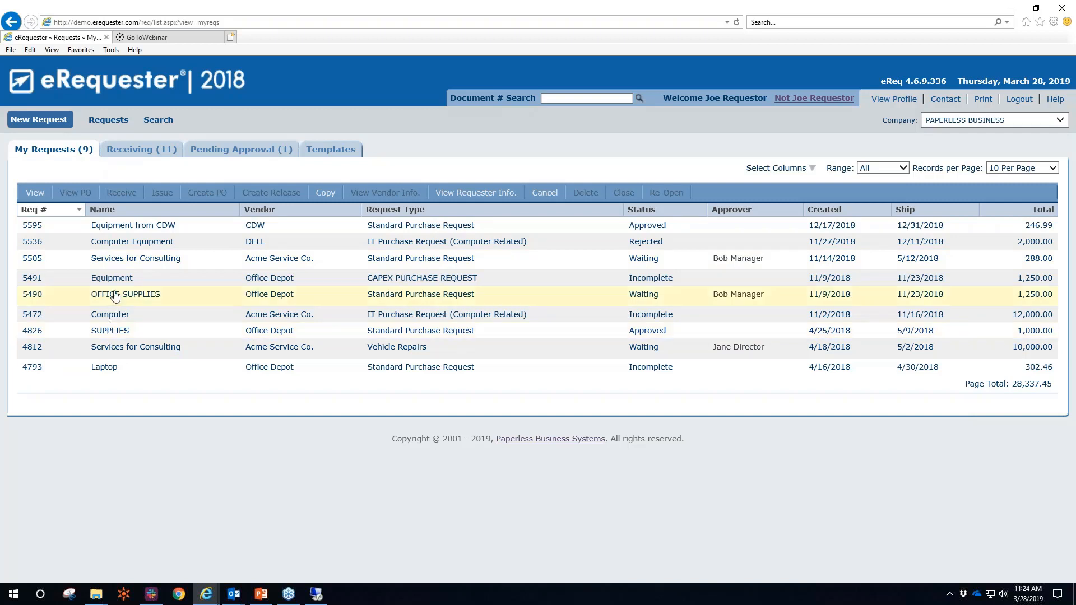
{"action": "left_click", "coordinate": [112, 280]}
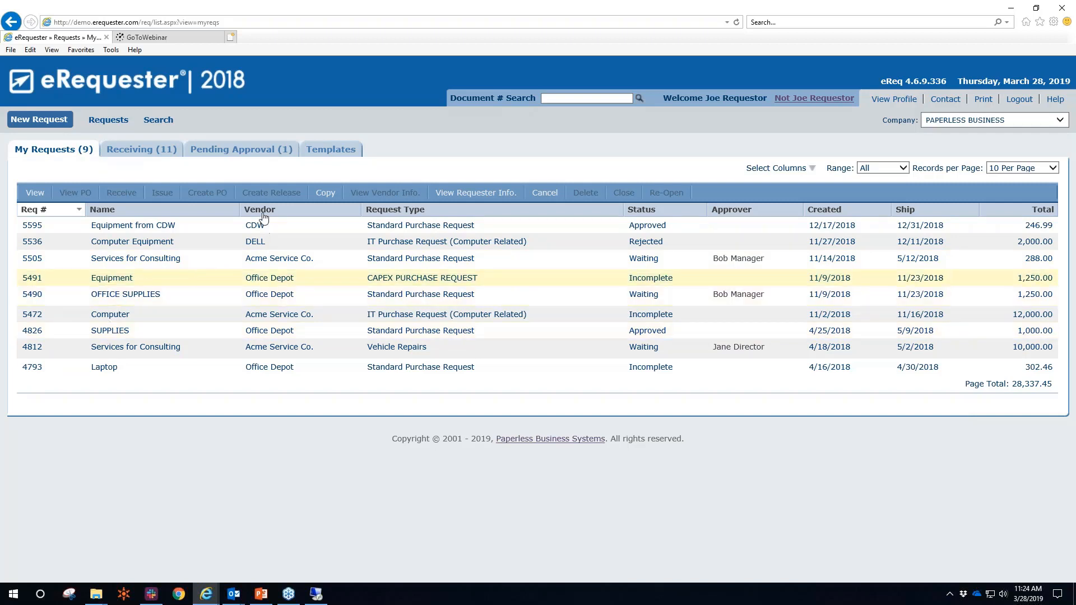
Check requests 5595, 5536, 5491 and 5505, then display the saved request templates
{"action": "left_click", "coordinate": [390, 230]}
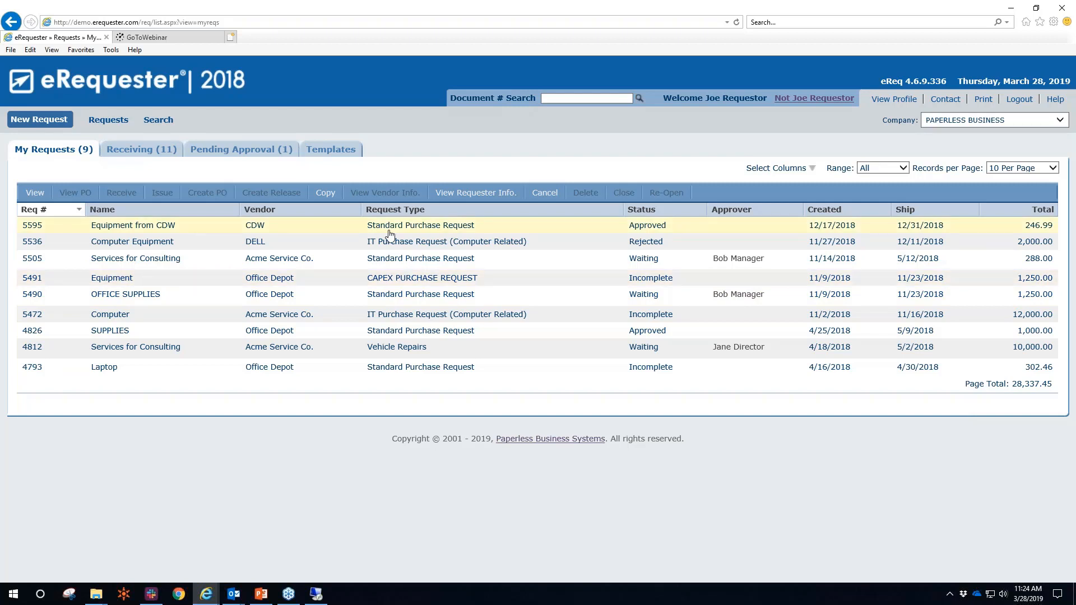
{"action": "left_click", "coordinate": [411, 250]}
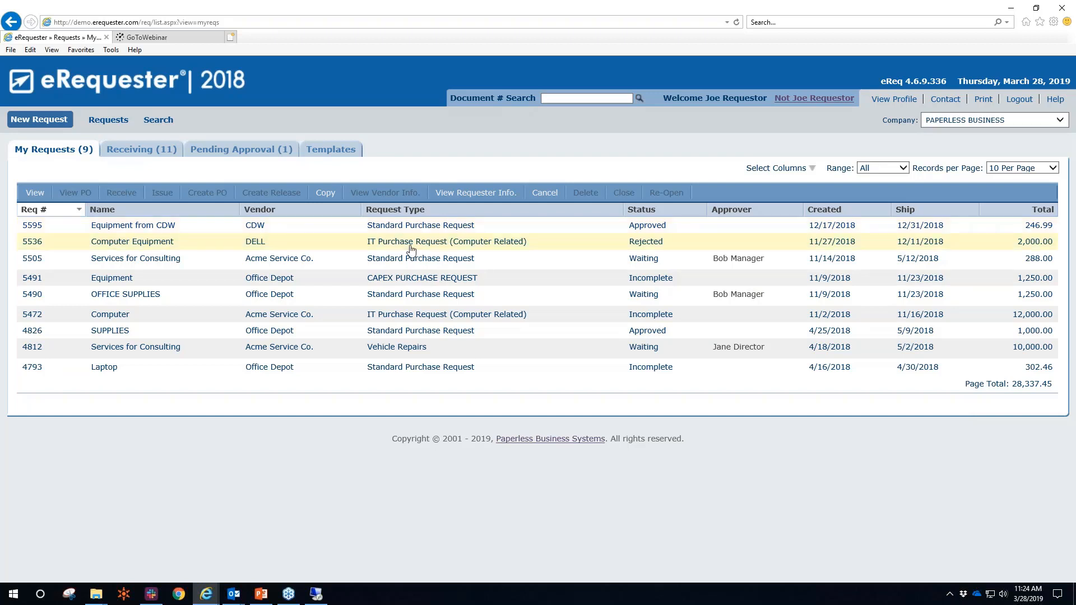
{"action": "left_click", "coordinate": [416, 285]}
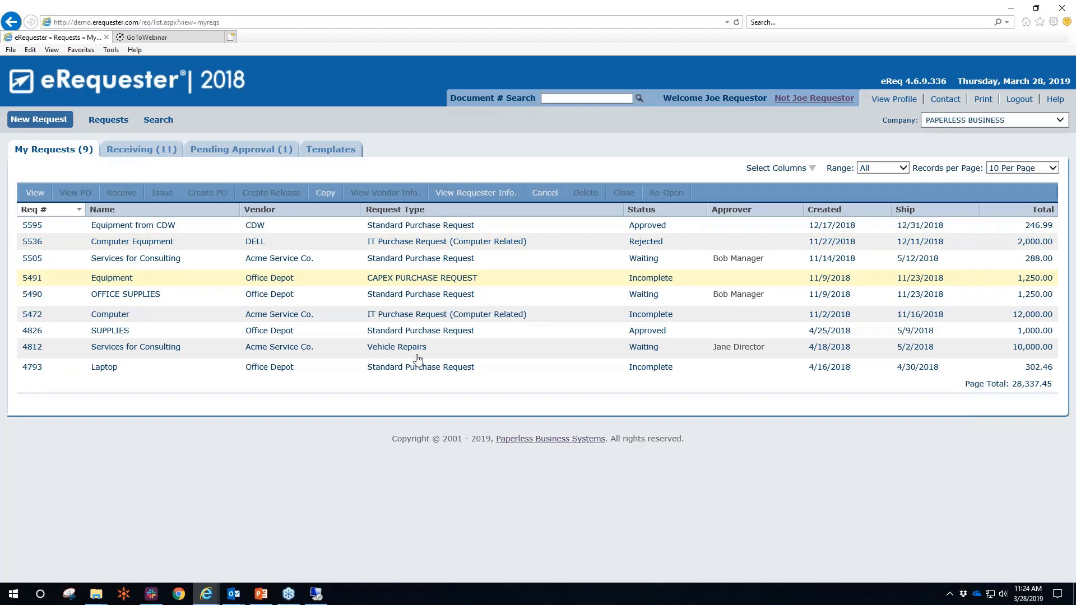
{"action": "left_click", "coordinate": [640, 231]}
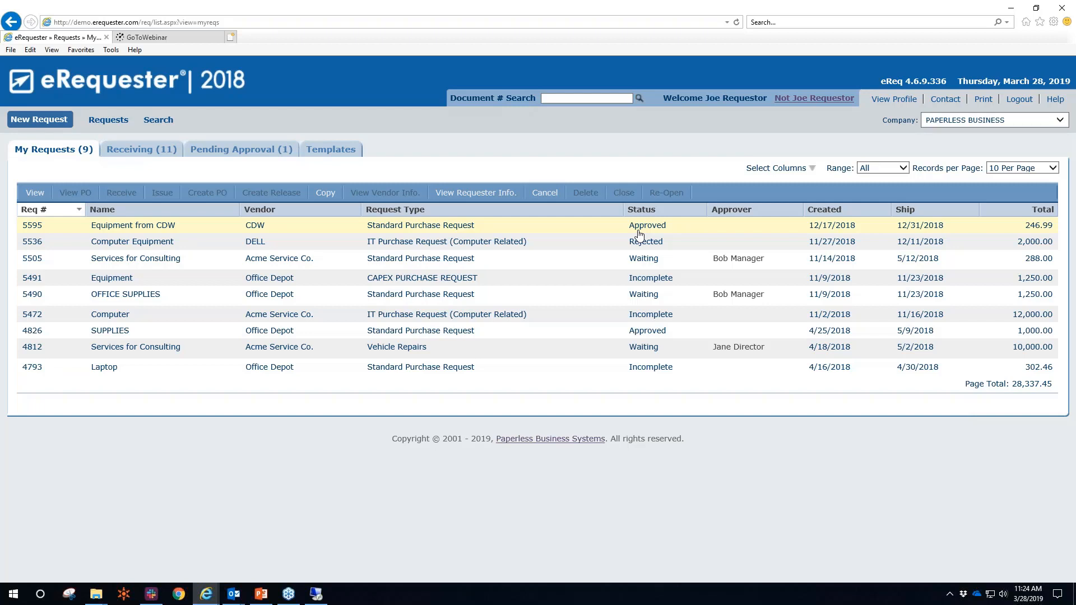
{"action": "left_click", "coordinate": [651, 282]}
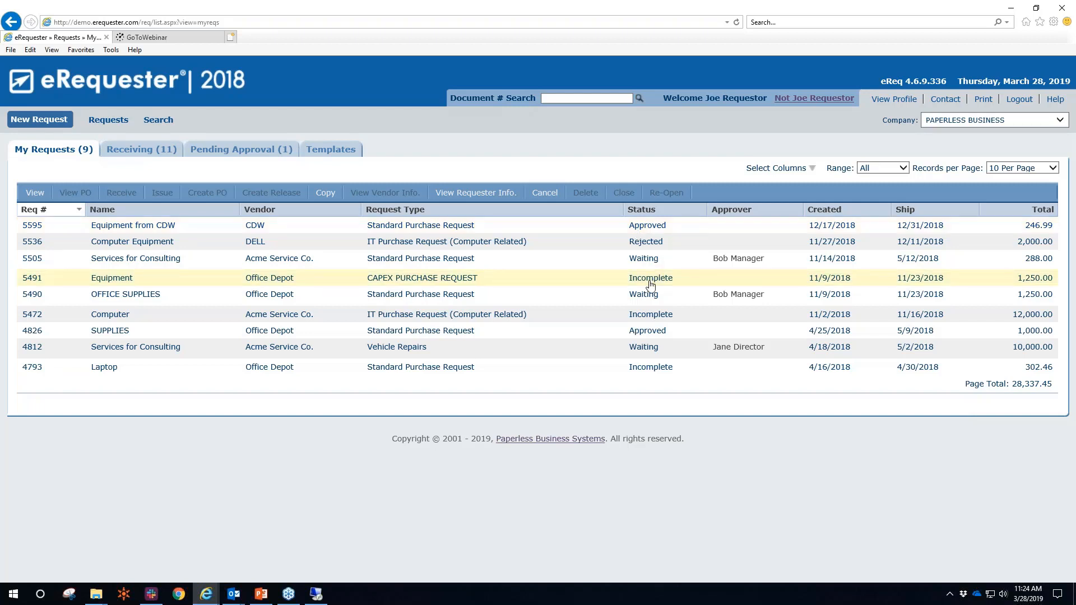
{"action": "left_click", "coordinate": [642, 267]}
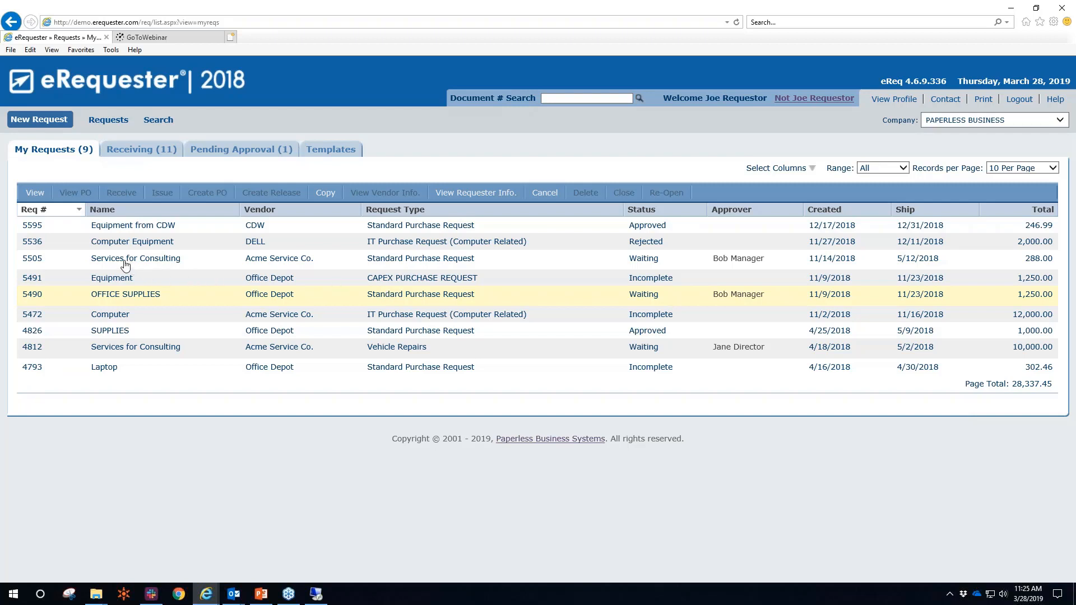
{"action": "left_click", "coordinate": [334, 153]}
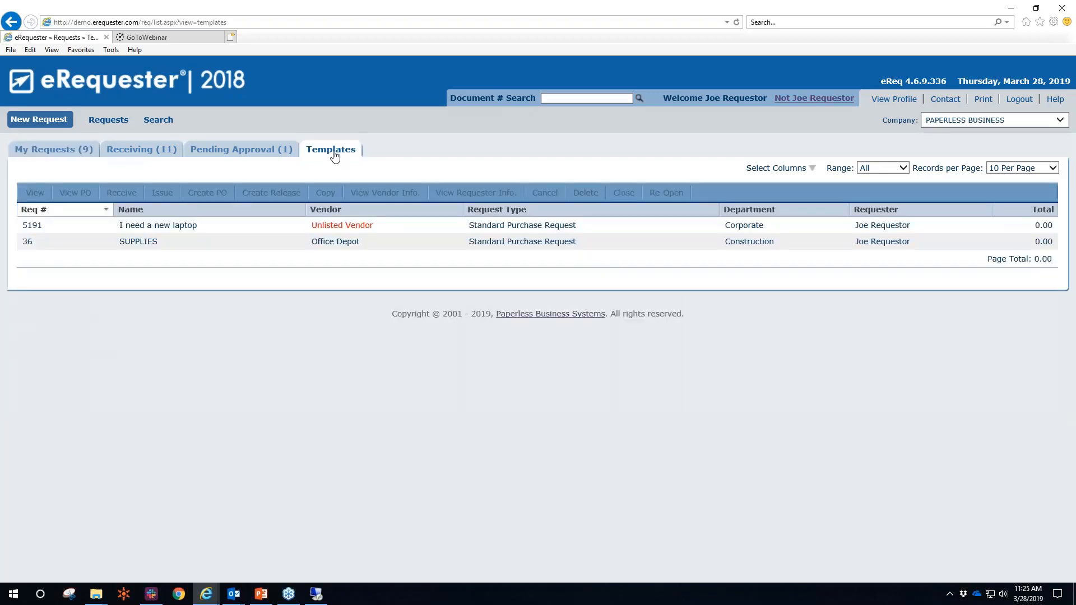
Copy the SUPPLIES template into request #5891 for Maintenance and save through to its review page
{"action": "left_click", "coordinate": [335, 245]}
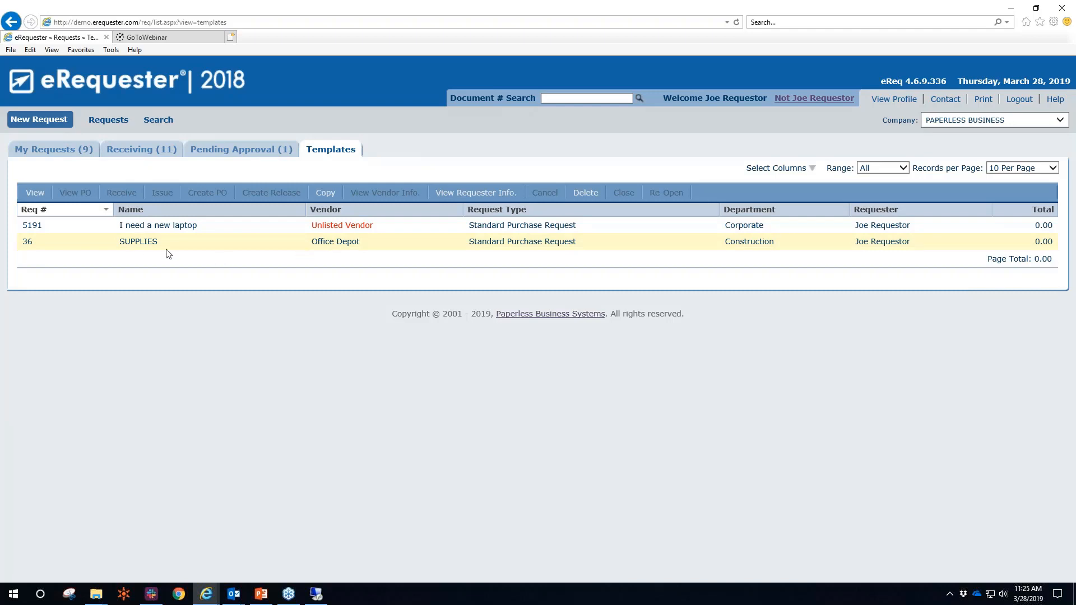
{"action": "left_click", "coordinate": [326, 193]}
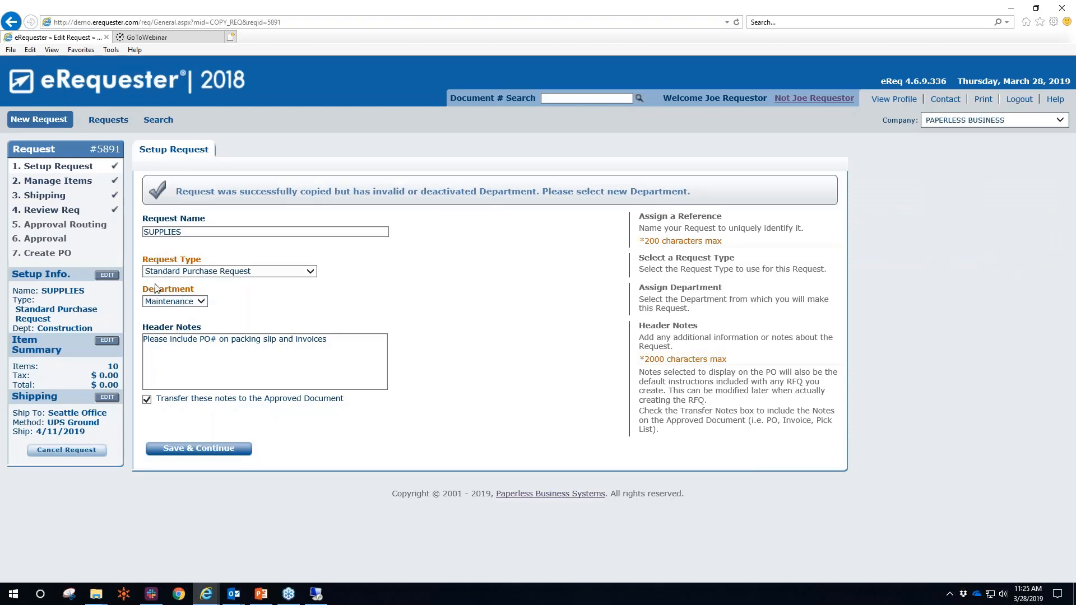
{"action": "left_click", "coordinate": [183, 454]}
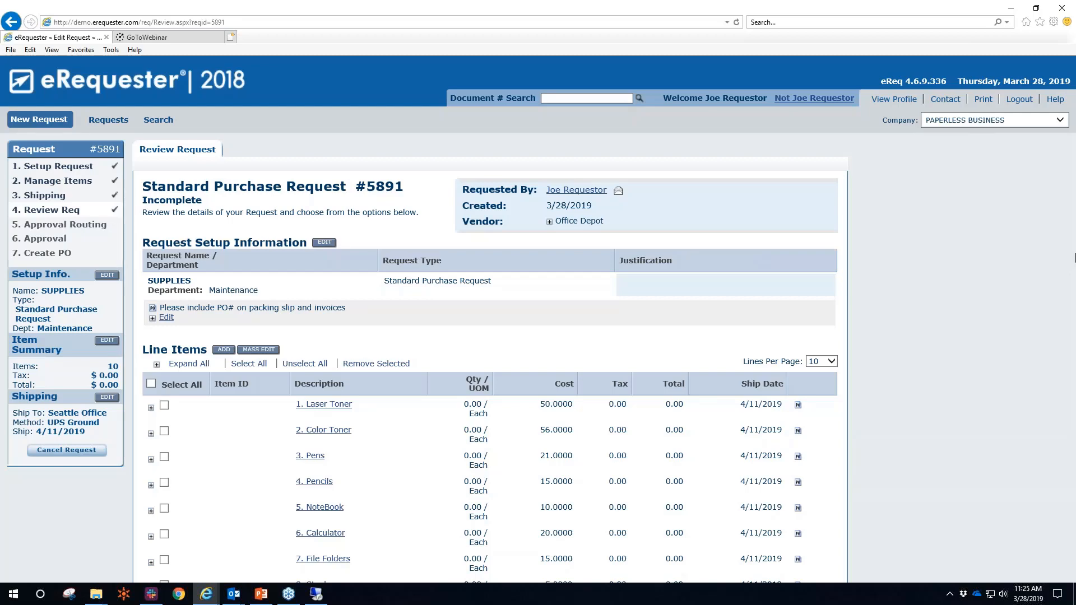
{"action": "scroll", "coordinate": [1075, 278], "scroll_direction": "down", "scroll_amount": 8}
{"action": "scroll", "coordinate": [1075, 278], "scroll_direction": "down", "scroll_amount": 1}
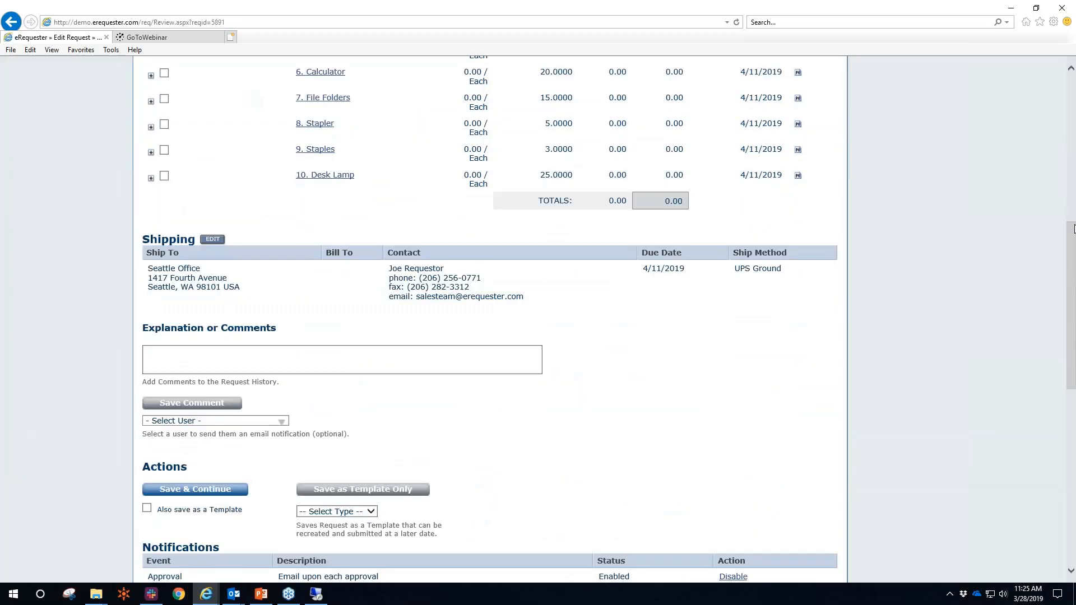
{"action": "scroll", "coordinate": [1074, 229], "scroll_direction": "up", "scroll_amount": 4}
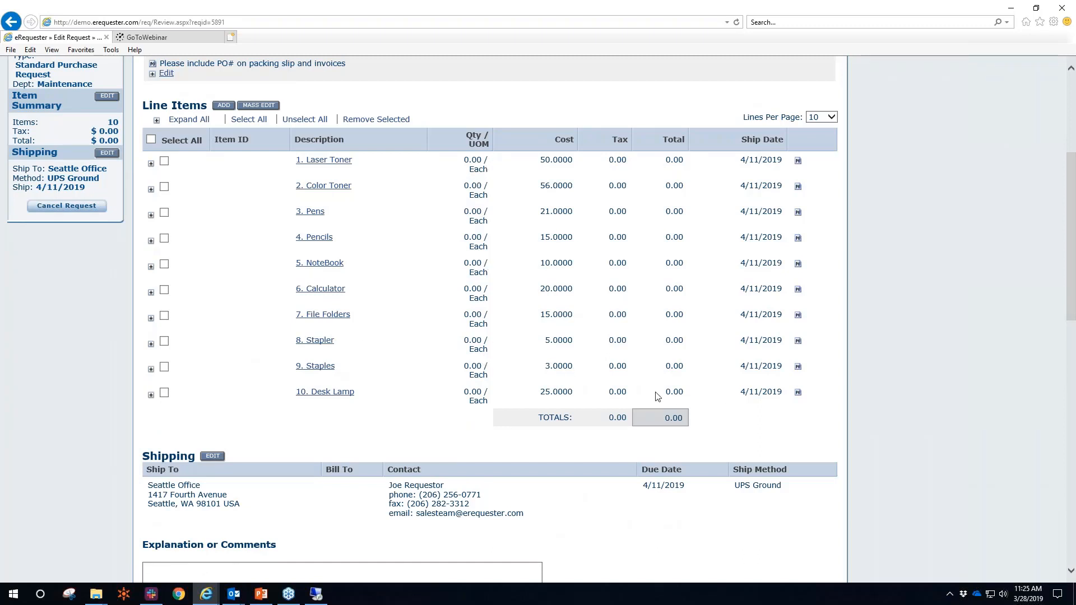
Mass-edit quantities to 10 Laser Toner, 10 Pens and 40 NoteBooks, then save all
{"action": "left_click", "coordinate": [252, 106]}
{"action": "type", "text": "10"}
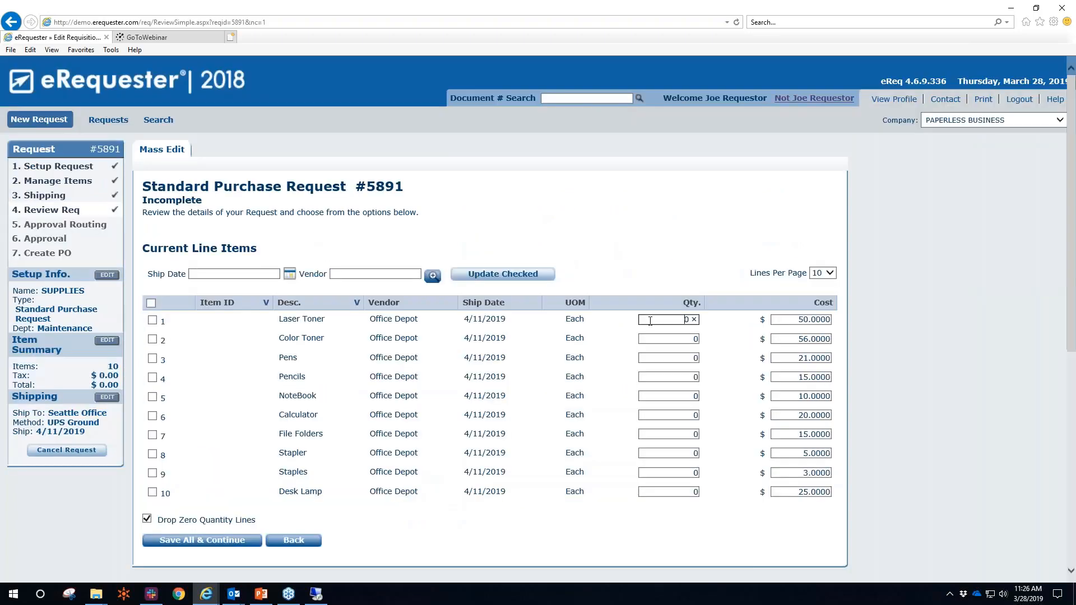
{"action": "left_click", "coordinate": [653, 357]}
{"action": "type", "text": "1"}
{"action": "left_click", "coordinate": [651, 396]}
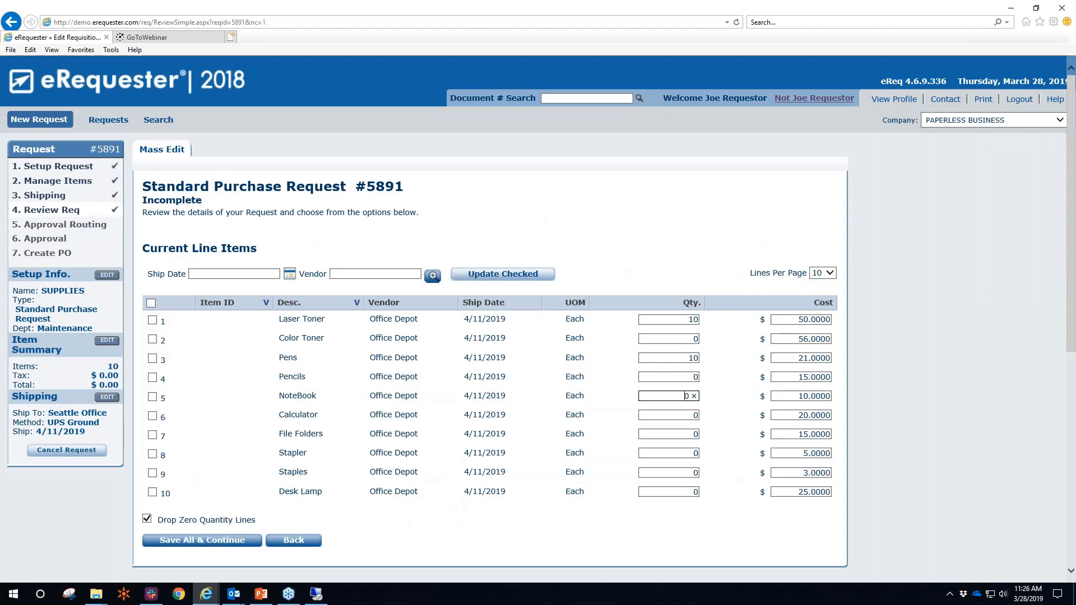
{"action": "type", "text": "4"}
{"action": "left_click", "coordinate": [433, 526]}
{"action": "left_click", "coordinate": [217, 546]}
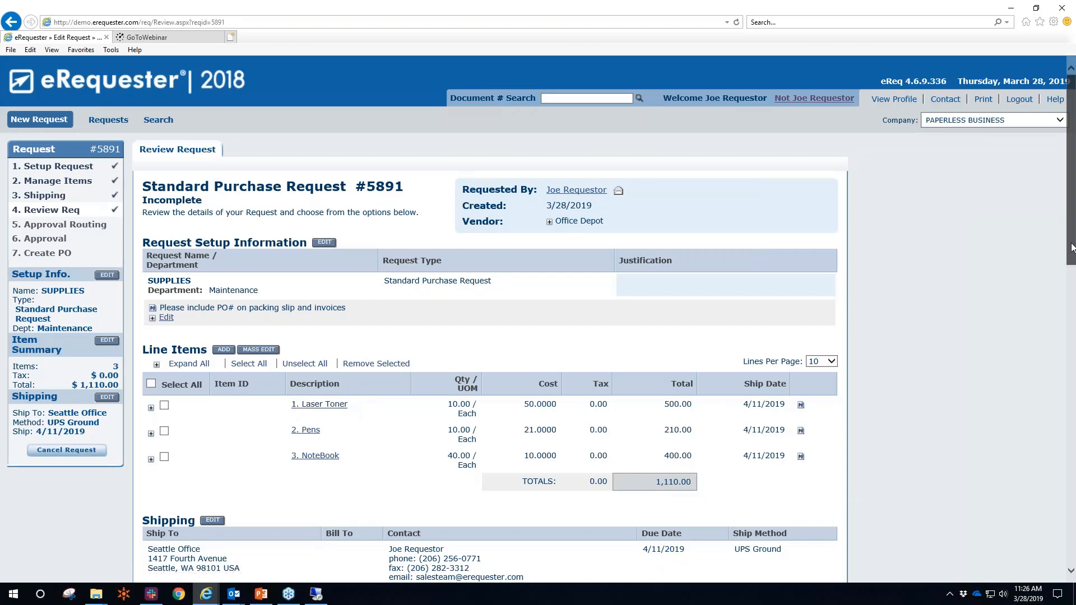
Start adding a file attachment from the computer to request #5891
{"action": "scroll", "coordinate": [546, 287], "scroll_direction": "down", "scroll_amount": 2}
{"action": "scroll", "coordinate": [505, 292], "scroll_direction": "down", "scroll_amount": 3}
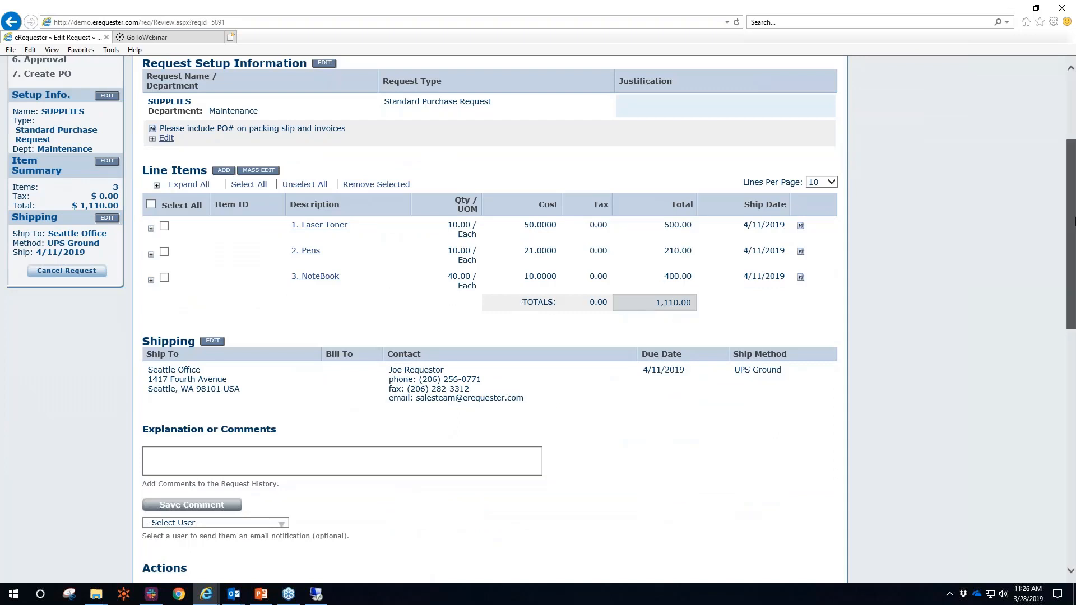
{"action": "scroll", "coordinate": [1064, 330], "scroll_direction": "down", "scroll_amount": 3}
{"action": "scroll", "coordinate": [1064, 331], "scroll_direction": "down", "scroll_amount": 5}
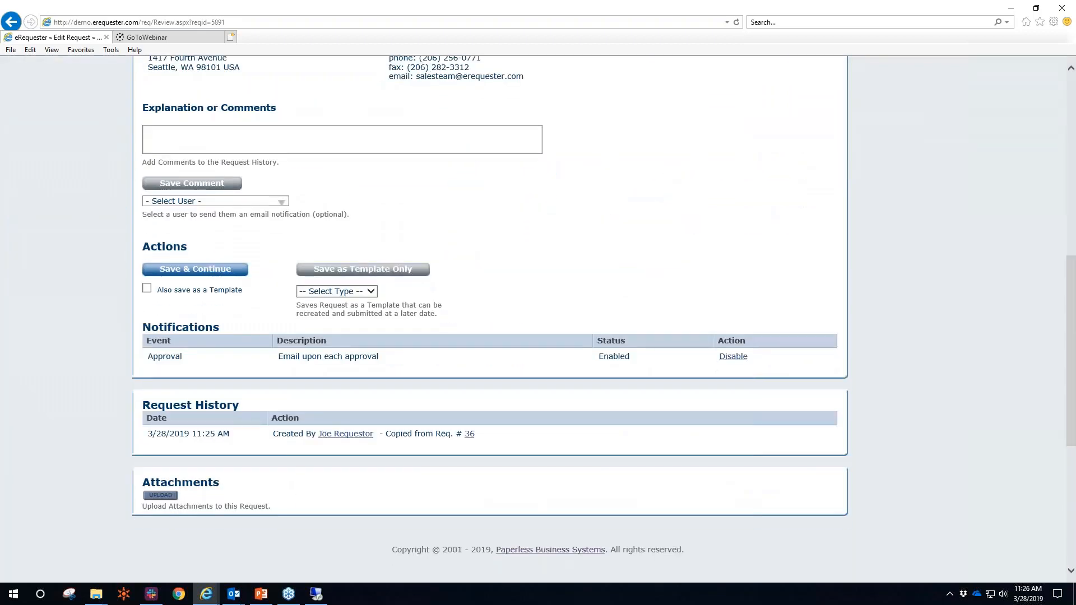
{"action": "left_click", "coordinate": [161, 496]}
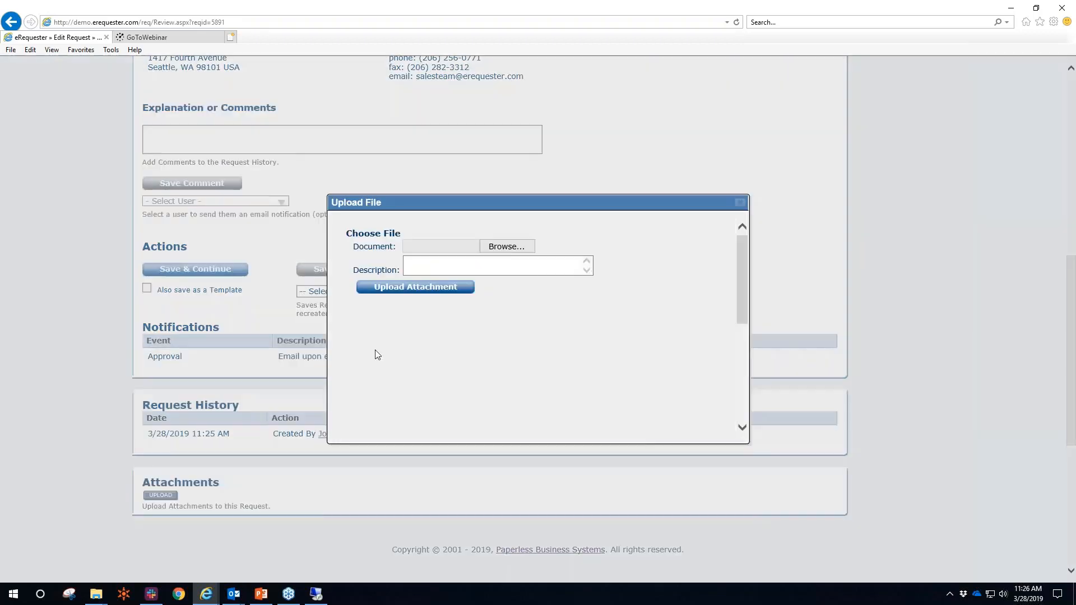
{"action": "left_click", "coordinate": [507, 250]}
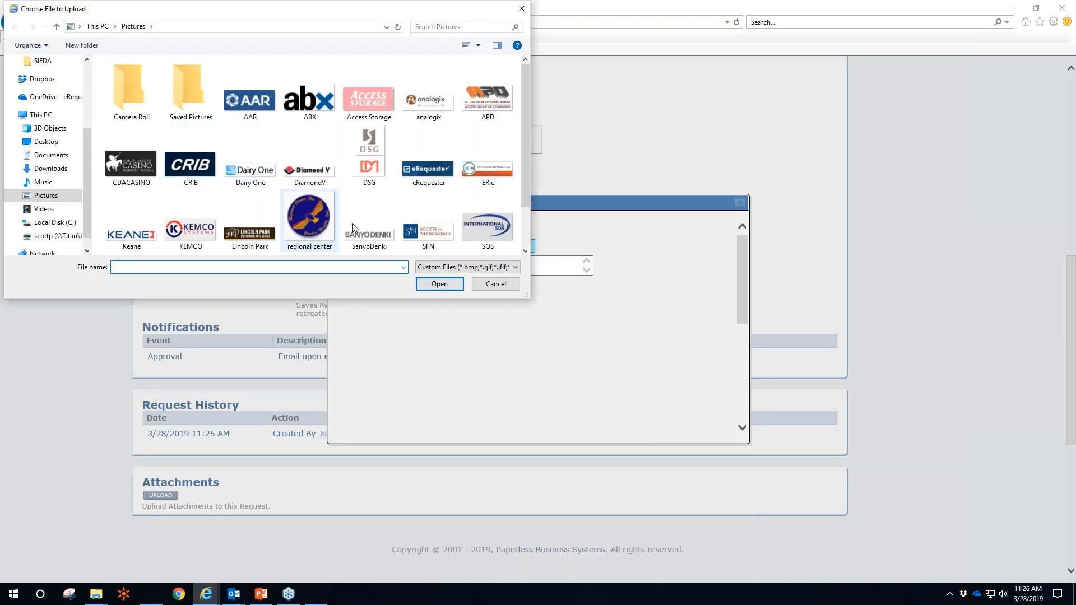
Upload the Contract file from Desktop's Attachments folder and finish the upload
{"action": "left_click", "coordinate": [45, 142]}
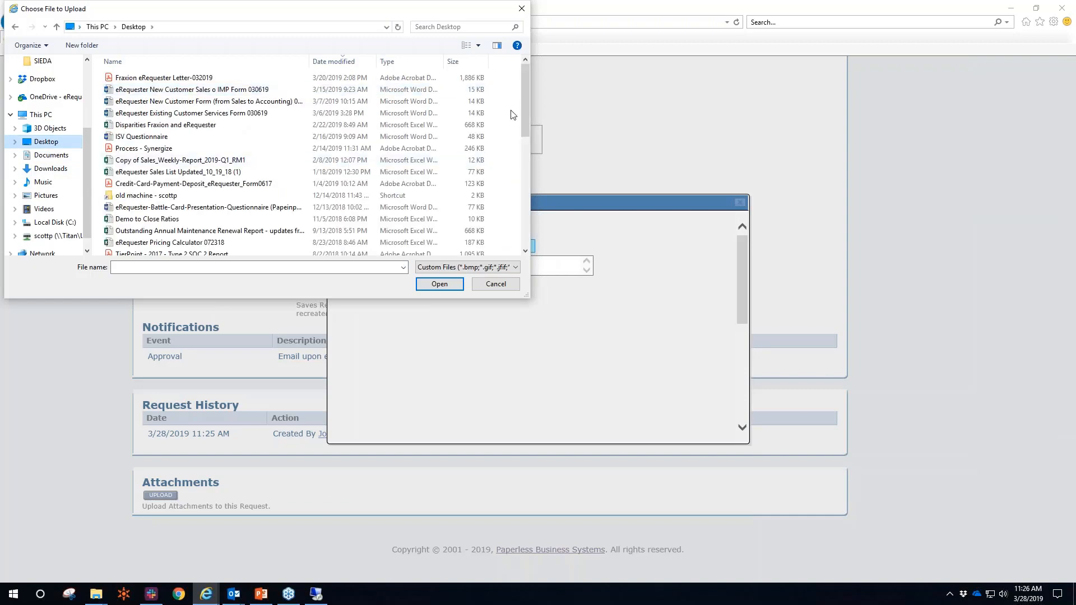
{"action": "left_click_drag", "start_coordinate": [529, 119], "coordinate": [530, 219]}
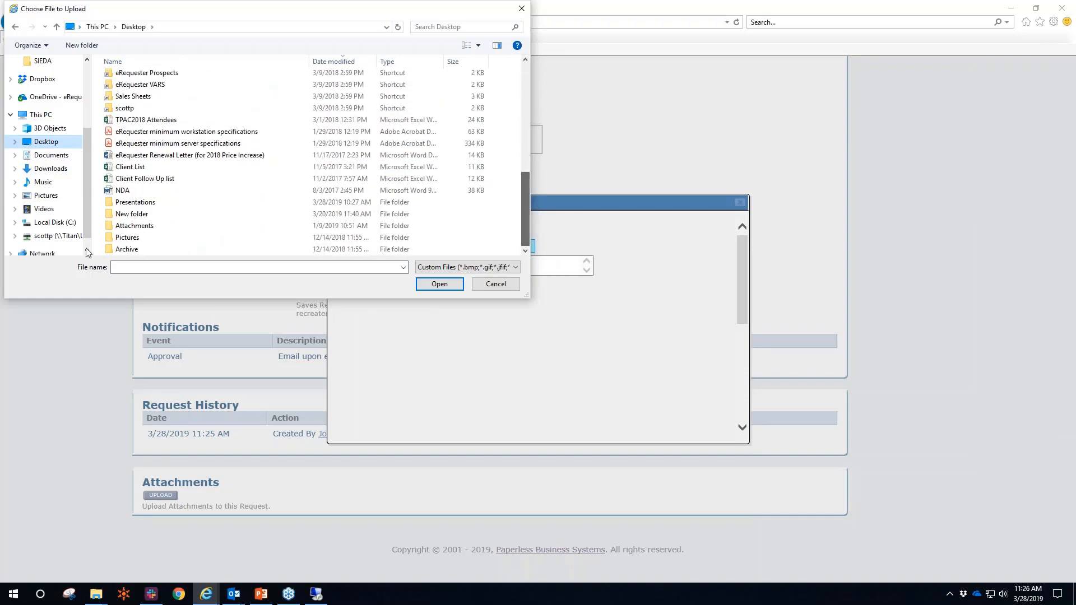
{"action": "double_click", "coordinate": [118, 227]}
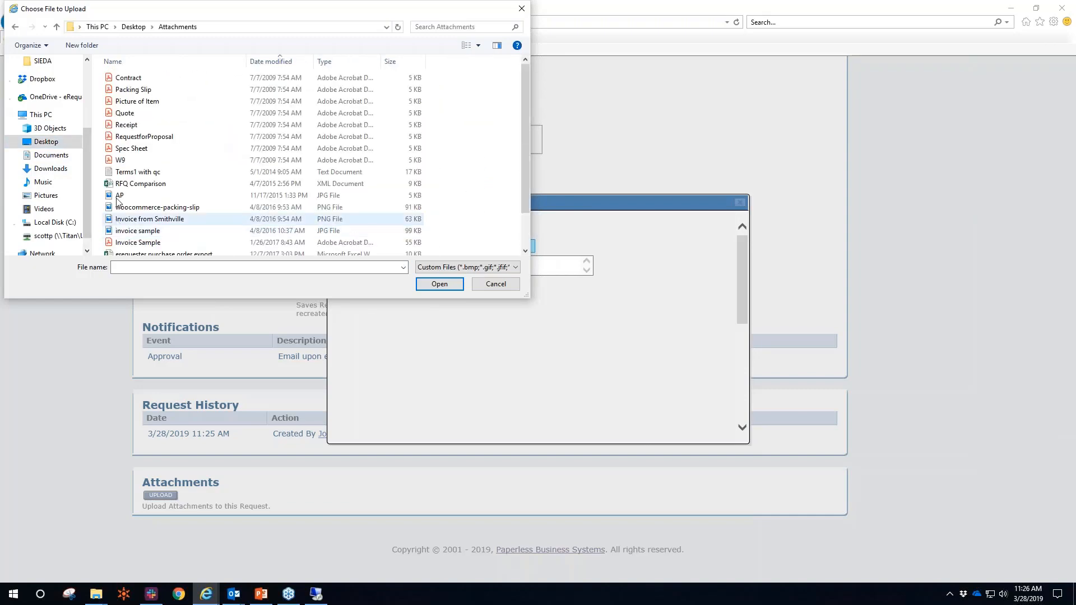
{"action": "left_click", "coordinate": [129, 79]}
{"action": "double_click", "coordinate": [128, 79]}
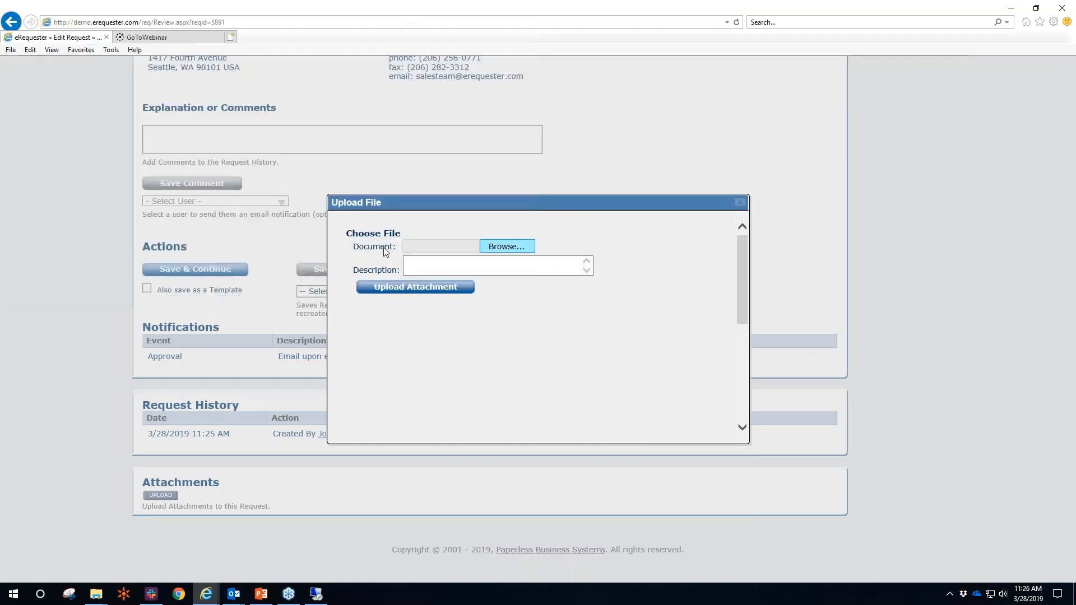
{"action": "left_click", "coordinate": [426, 289]}
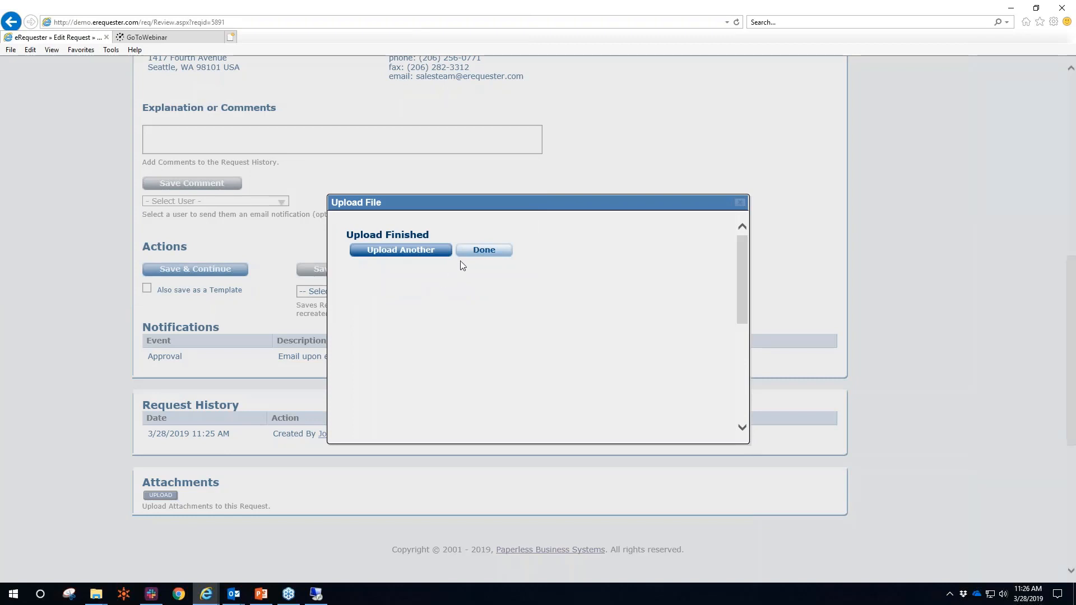
{"action": "left_click", "coordinate": [484, 251]}
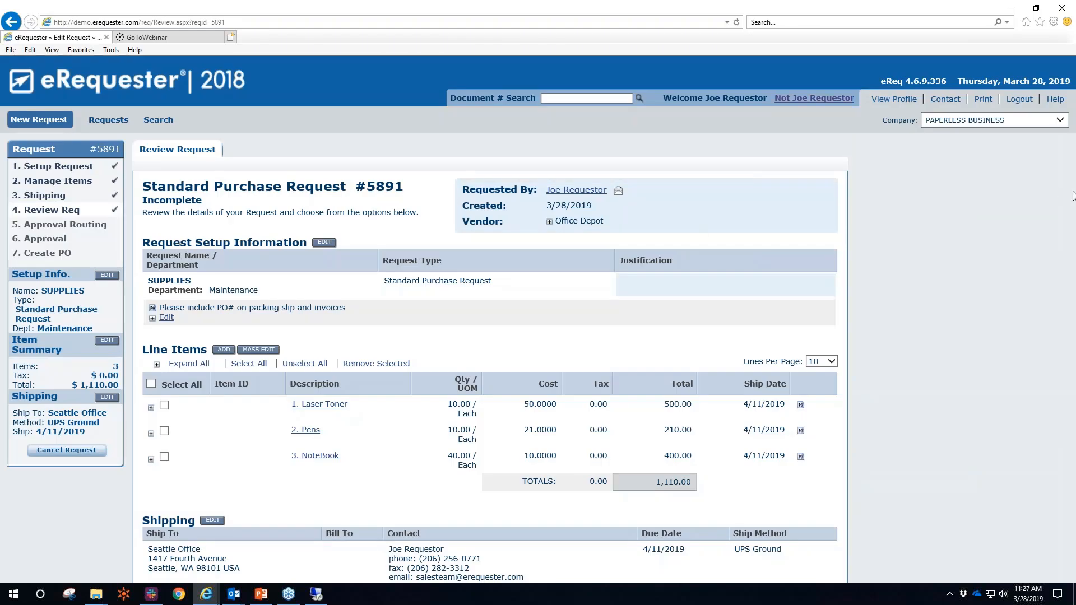
Save request #5891 from the Actions area and continue to Approval Routing
{"action": "scroll", "coordinate": [1059, 328], "scroll_direction": "down", "scroll_amount": 2}
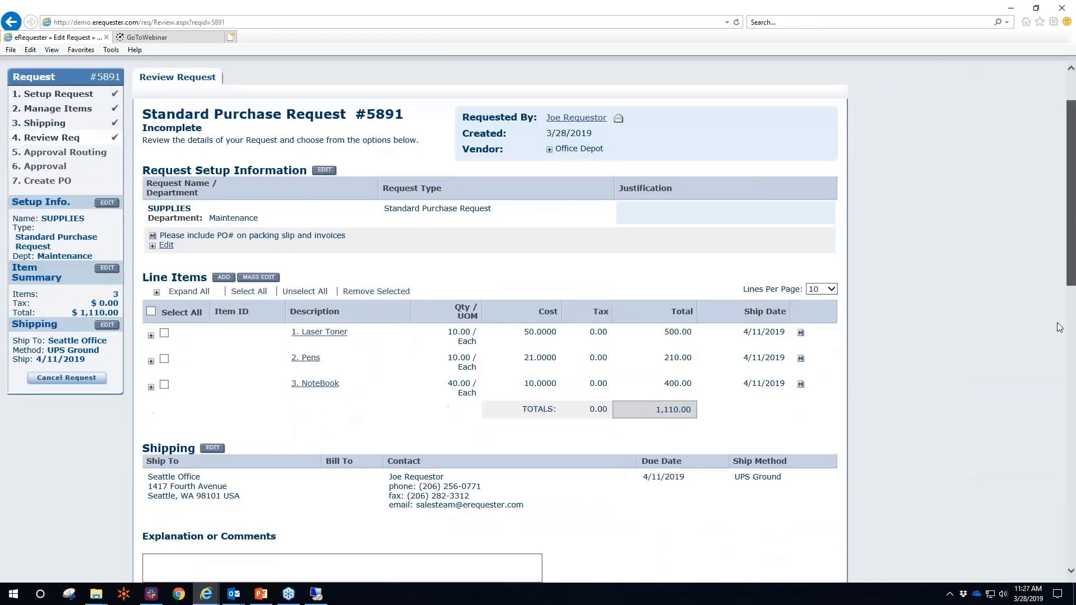
{"action": "scroll", "coordinate": [1044, 370], "scroll_direction": "down", "scroll_amount": 7}
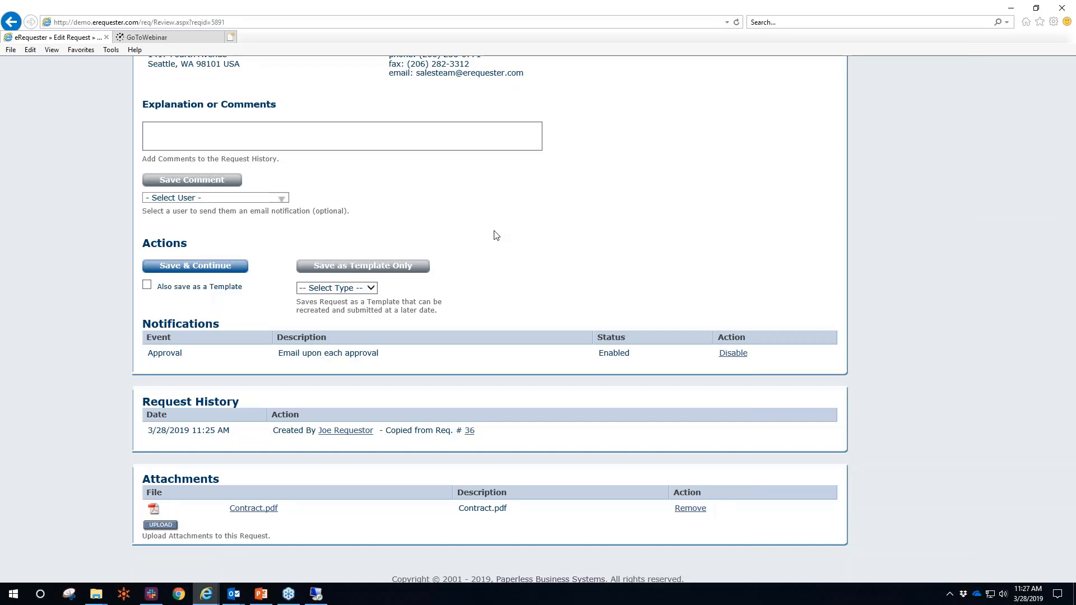
{"action": "left_click", "coordinate": [178, 268]}
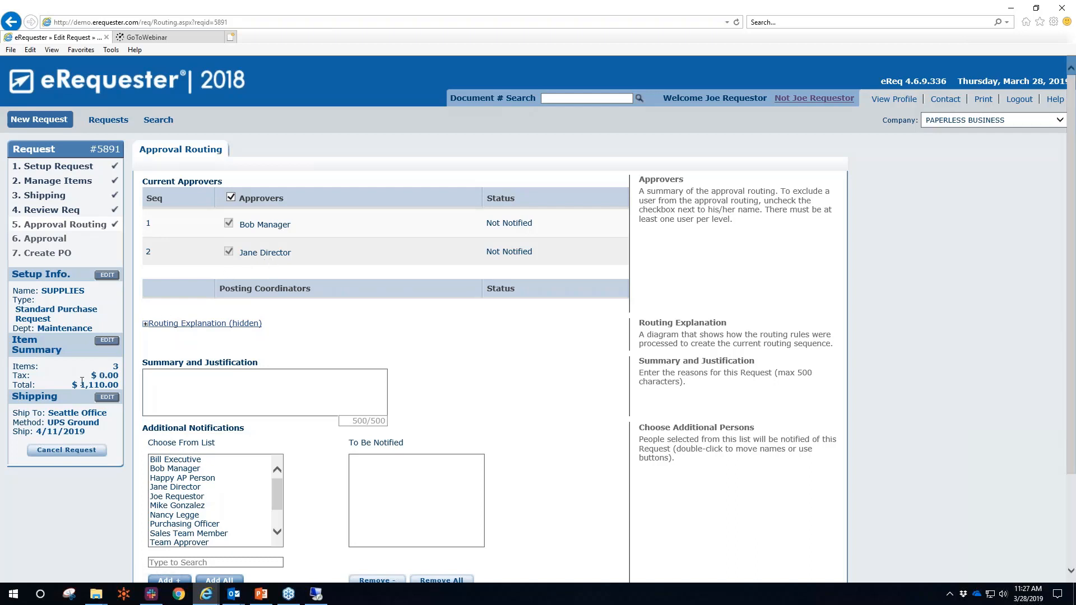
Justify with 'We are out these supplies', notify Happy AP Person, and submit the request
{"action": "left_click_drag", "start_coordinate": [80, 383], "coordinate": [119, 385]}
{"action": "scroll", "coordinate": [286, 303], "scroll_direction": "down", "scroll_amount": 3}
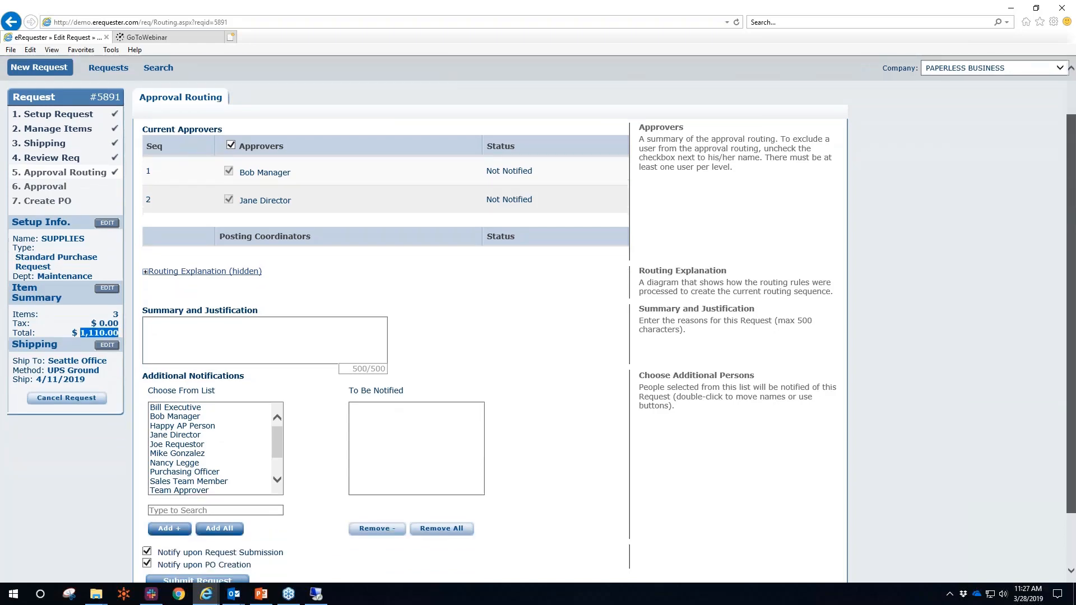
{"action": "left_click", "coordinate": [286, 302]}
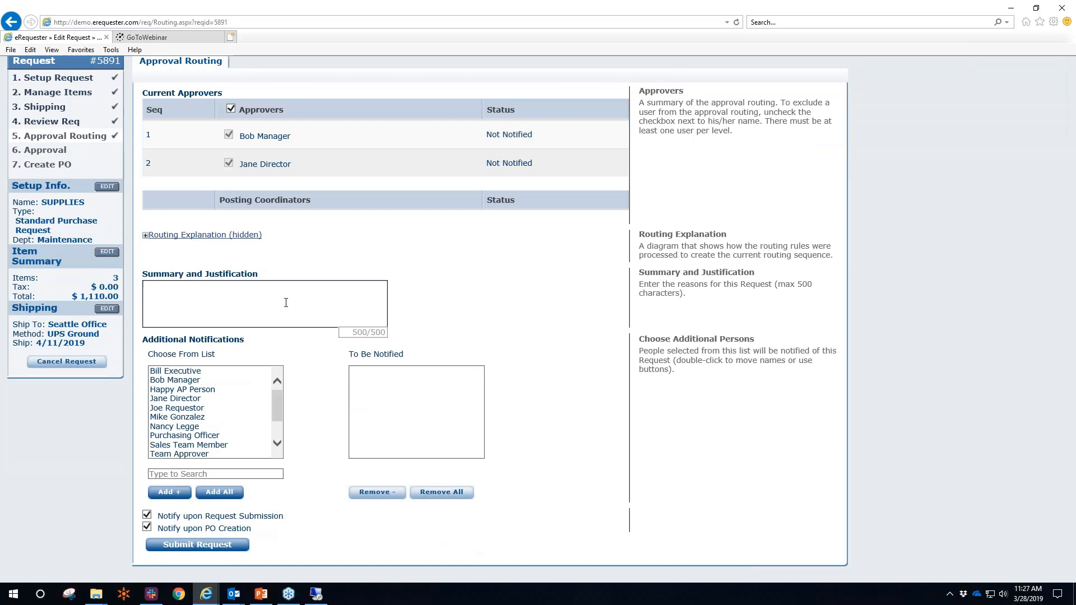
{"action": "type", "text": "W"}
{"action": "key", "text": "BackSpace"}
{"action": "type", "text": "We are out these supplies"}
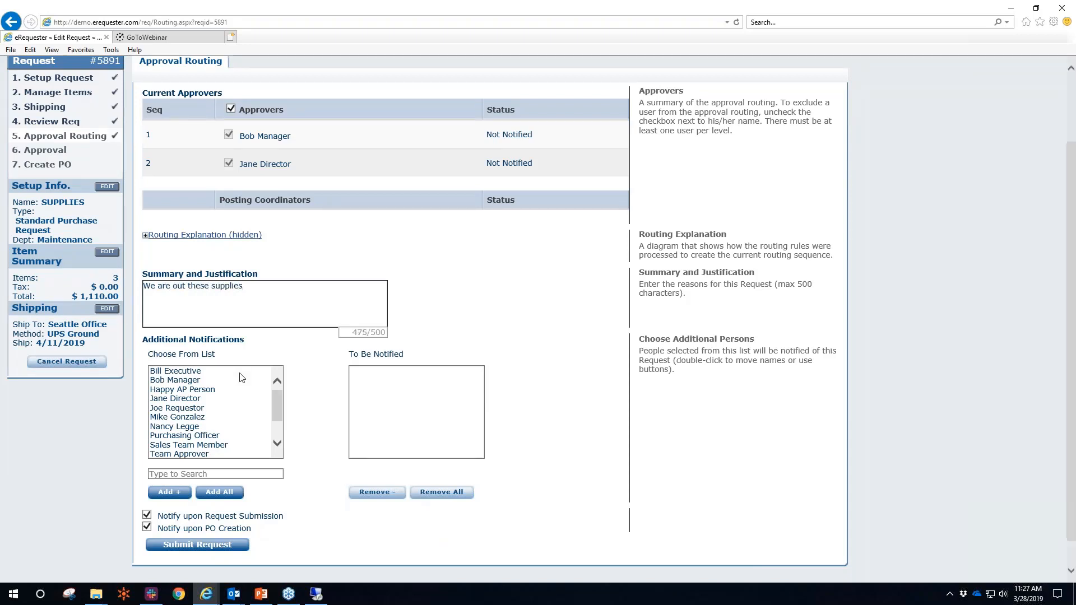
{"action": "double_click", "coordinate": [177, 391]}
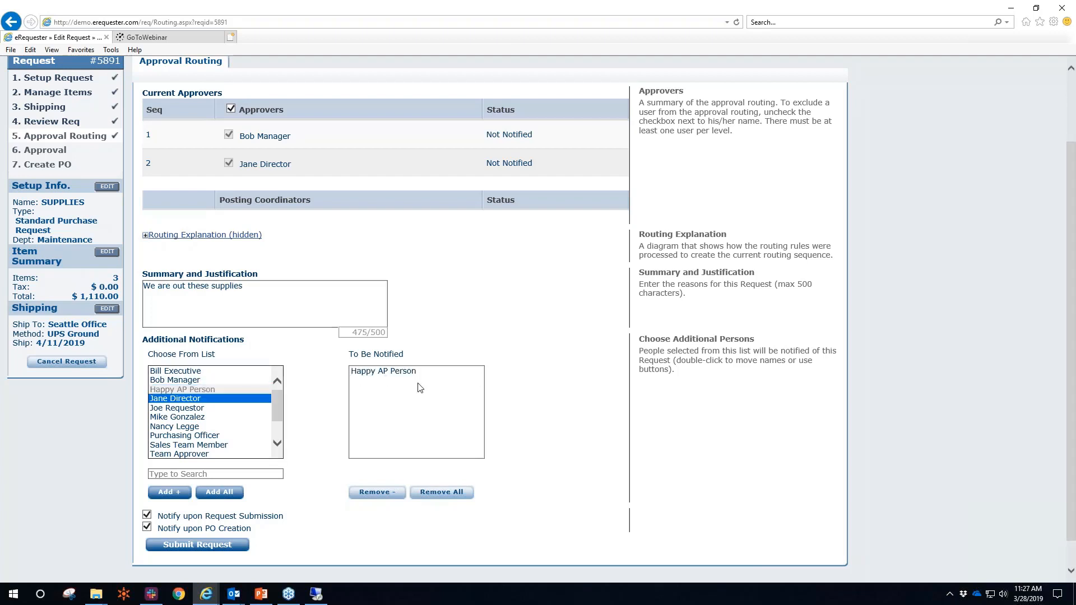
{"action": "left_click", "coordinate": [212, 551]}
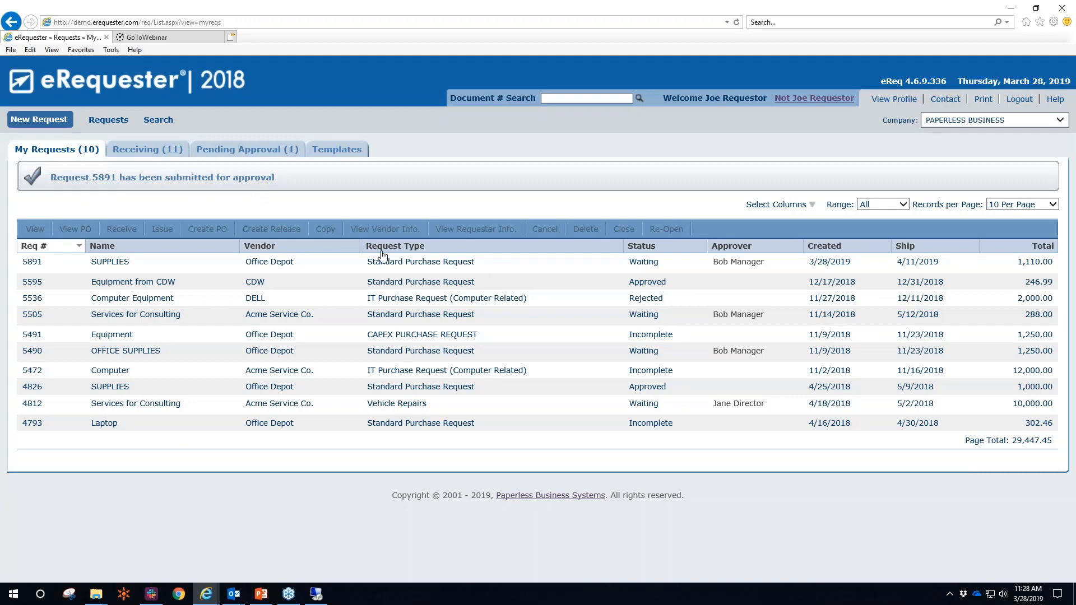
Select request 5891 in My Requests, then log out as Joe Requestor
{"action": "left_click", "coordinate": [412, 270]}
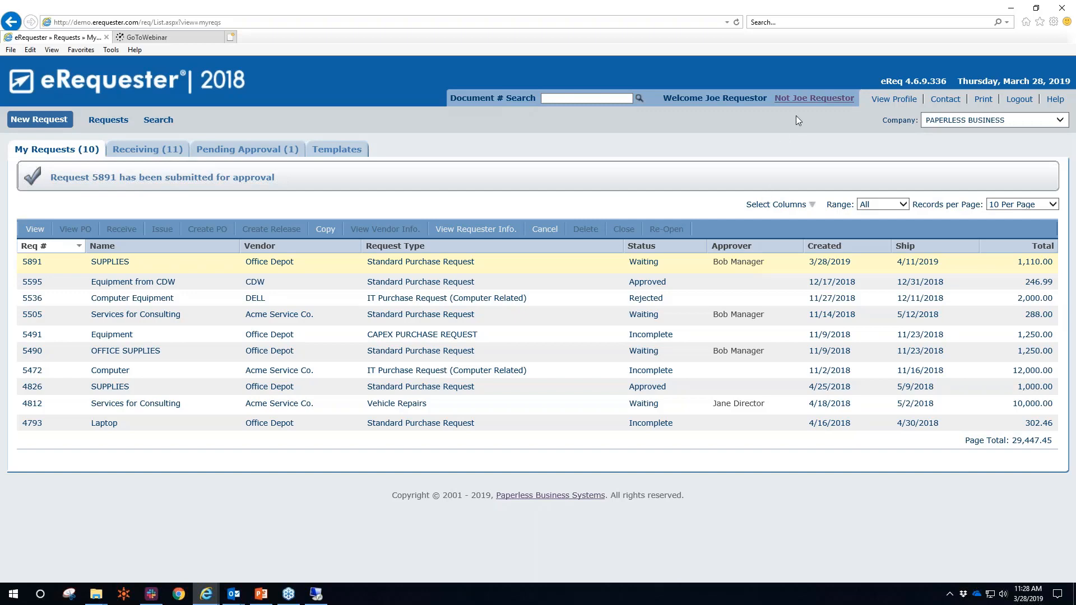
{"action": "left_click", "coordinate": [802, 102]}
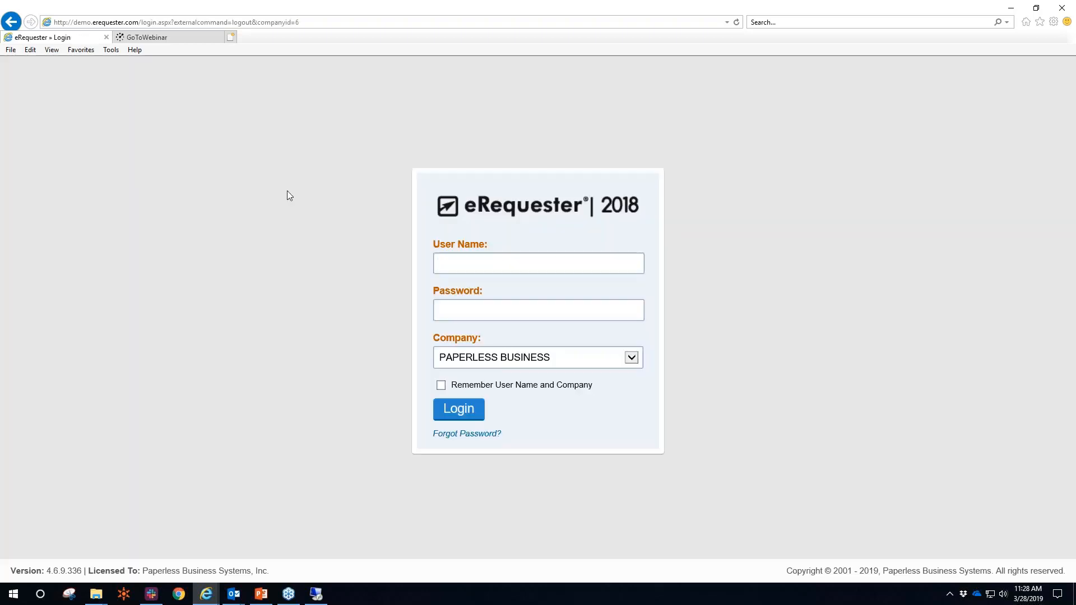
Minimize Outlook, sign in with the manager's password, and tick request 5891 under Pending Approval
{"action": "left_click", "coordinate": [229, 591]}
{"action": "left_click", "coordinate": [177, 556]}
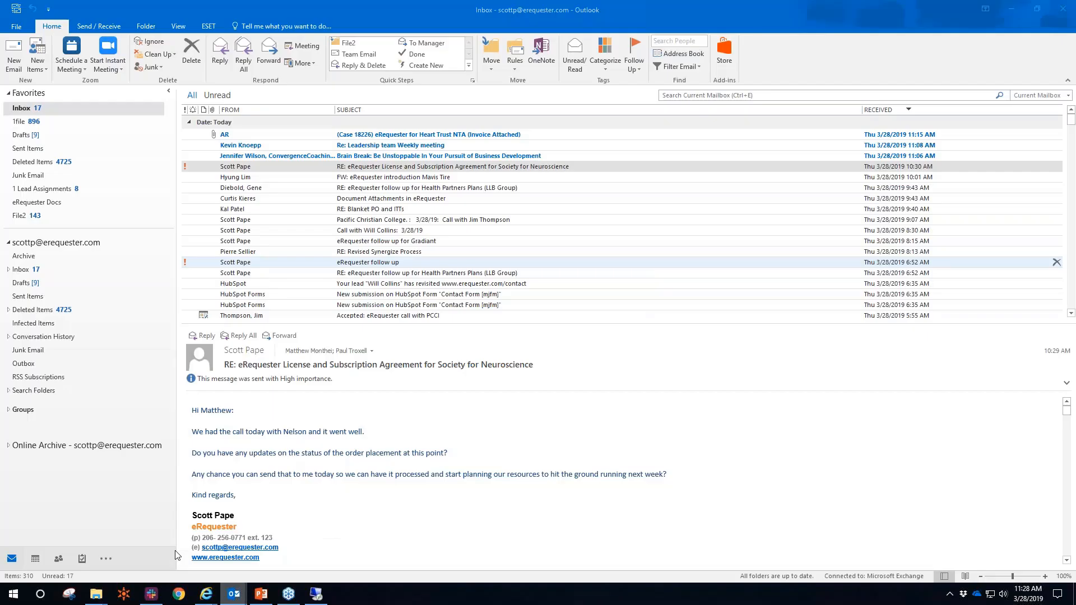
{"action": "left_click", "coordinate": [1018, 16]}
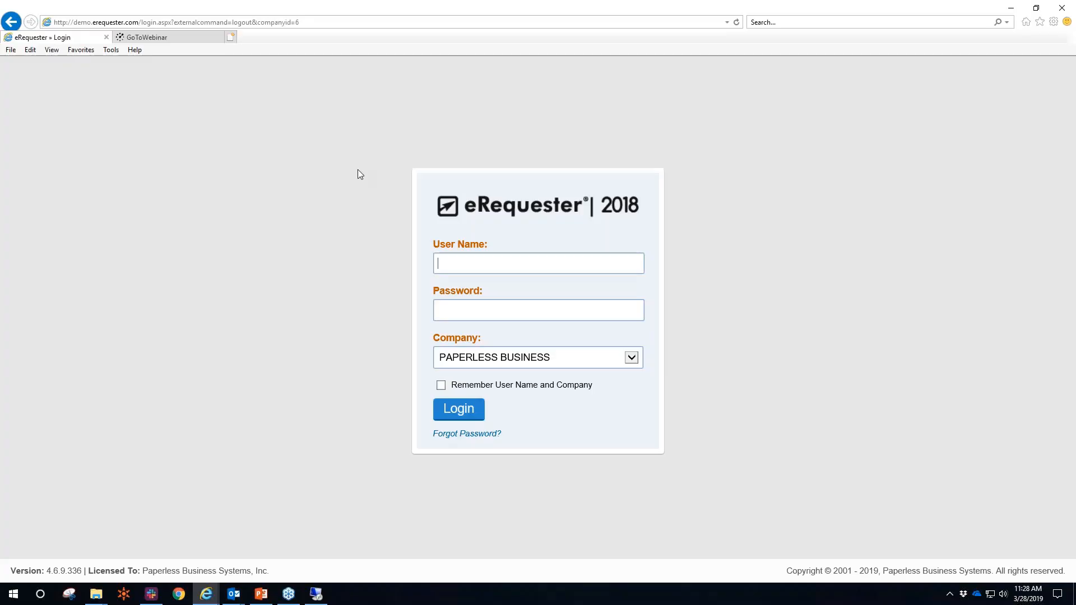
{"action": "type", "text": "bobdemo"}
{"action": "key", "text": "Return"}
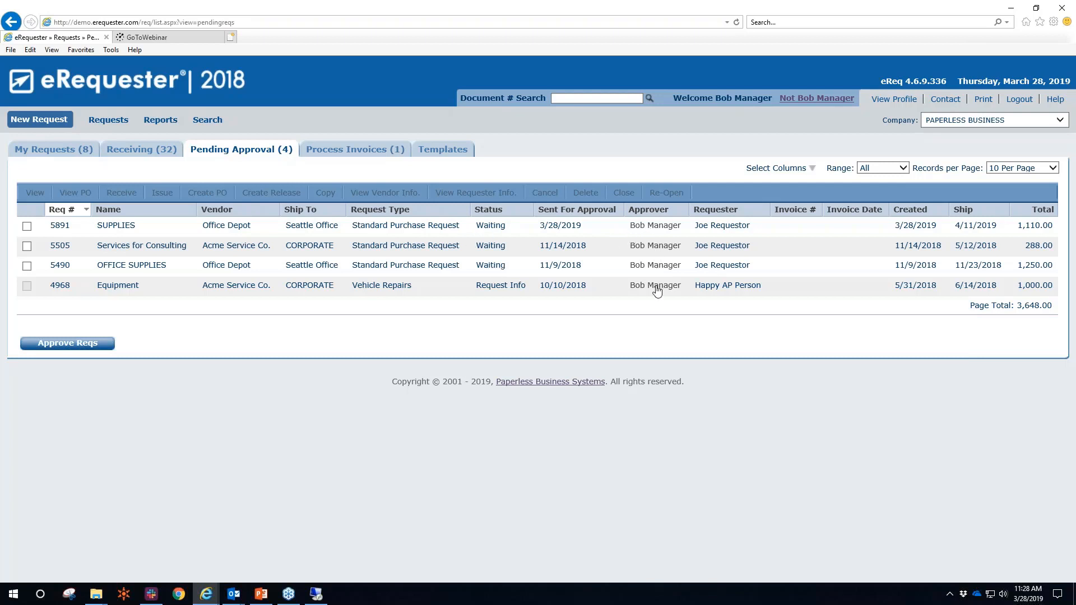
{"action": "left_click", "coordinate": [718, 290]}
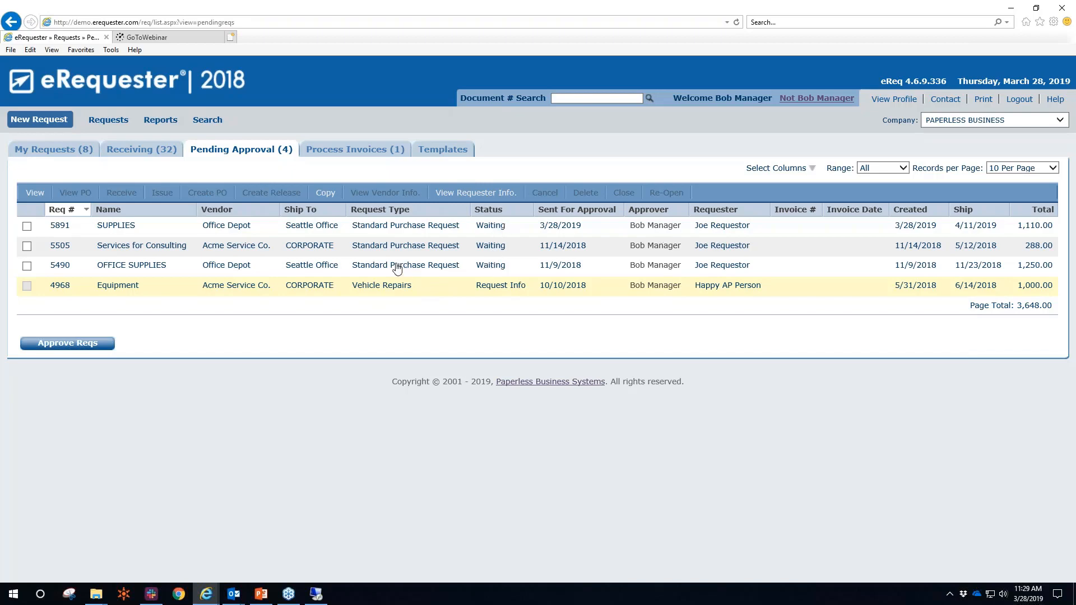
{"action": "left_click", "coordinate": [27, 226]}
Open request 5891 and review its line items, including the Laser Toner details
{"action": "left_click", "coordinate": [34, 194]}
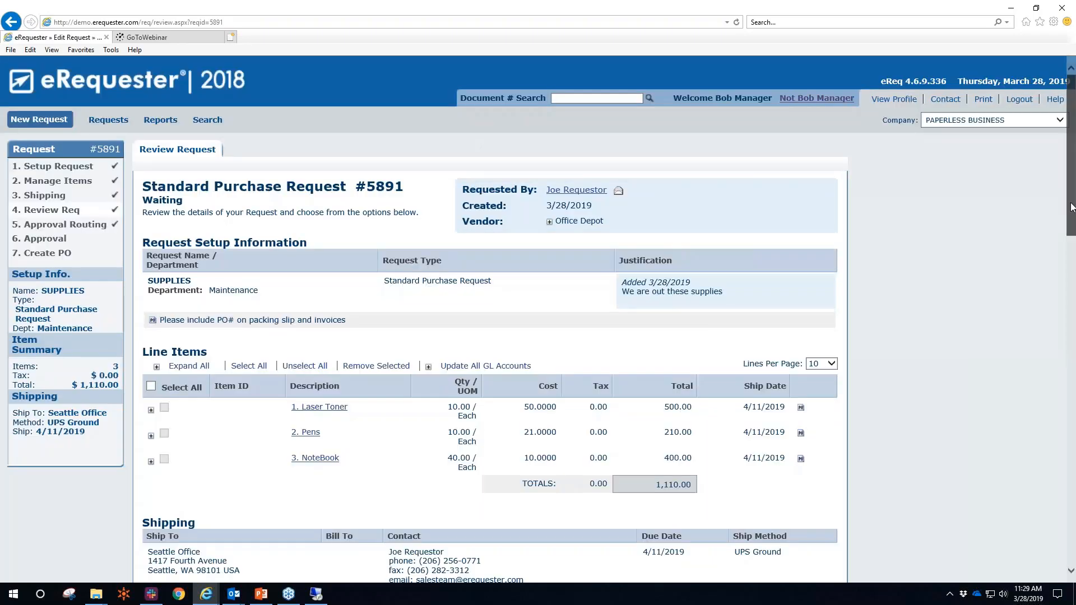
{"action": "scroll", "coordinate": [659, 181], "scroll_direction": "down", "scroll_amount": 2}
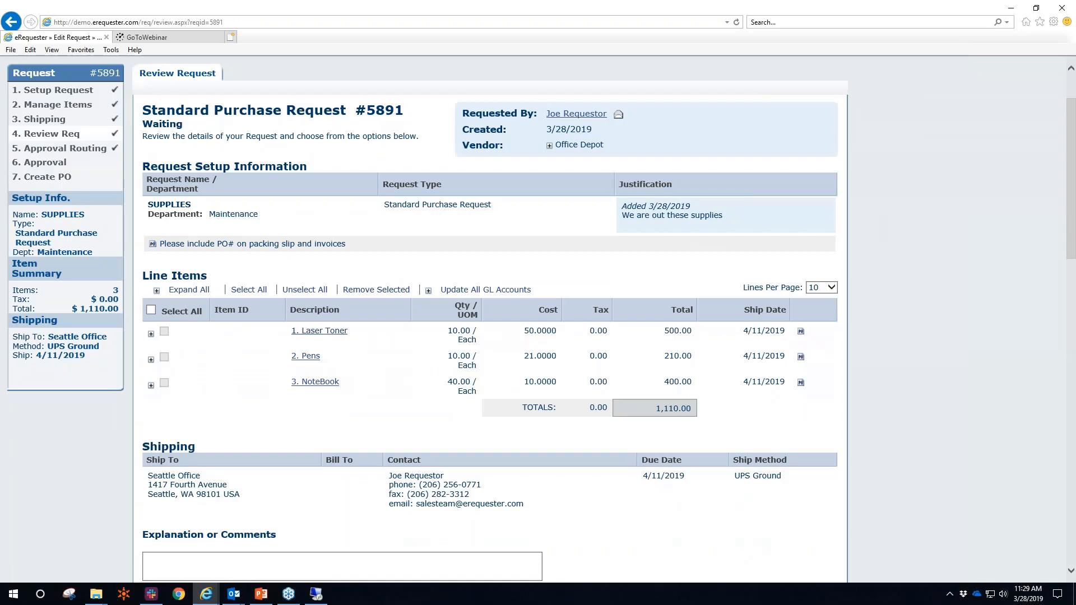
{"action": "left_click", "coordinate": [151, 334]}
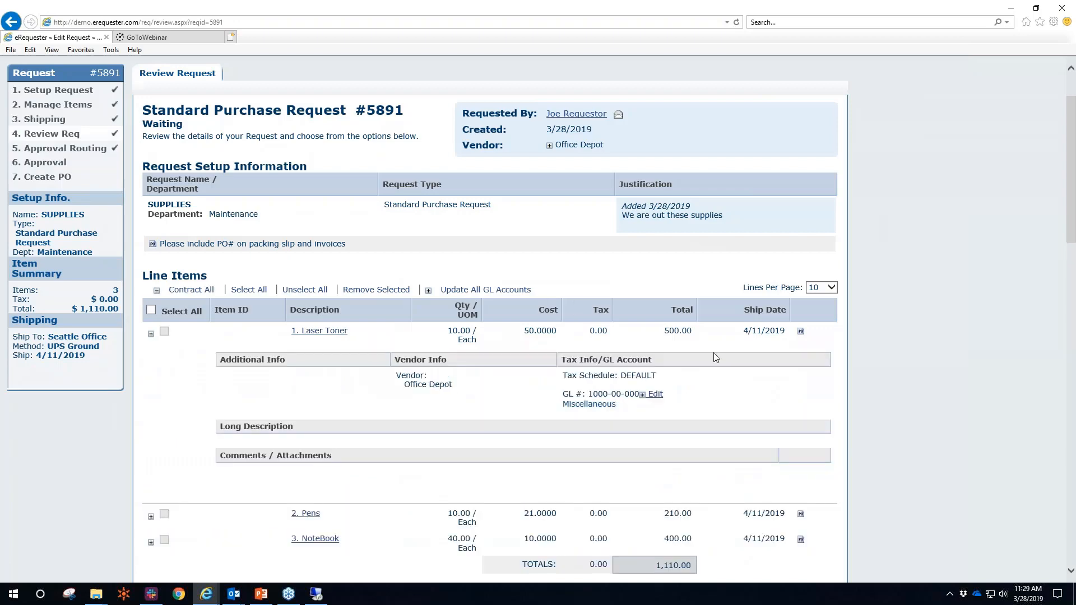
{"action": "left_click_drag", "start_coordinate": [1075, 212], "coordinate": [1075, 212]}
{"action": "scroll", "coordinate": [1075, 215], "scroll_direction": "down", "scroll_amount": 5}
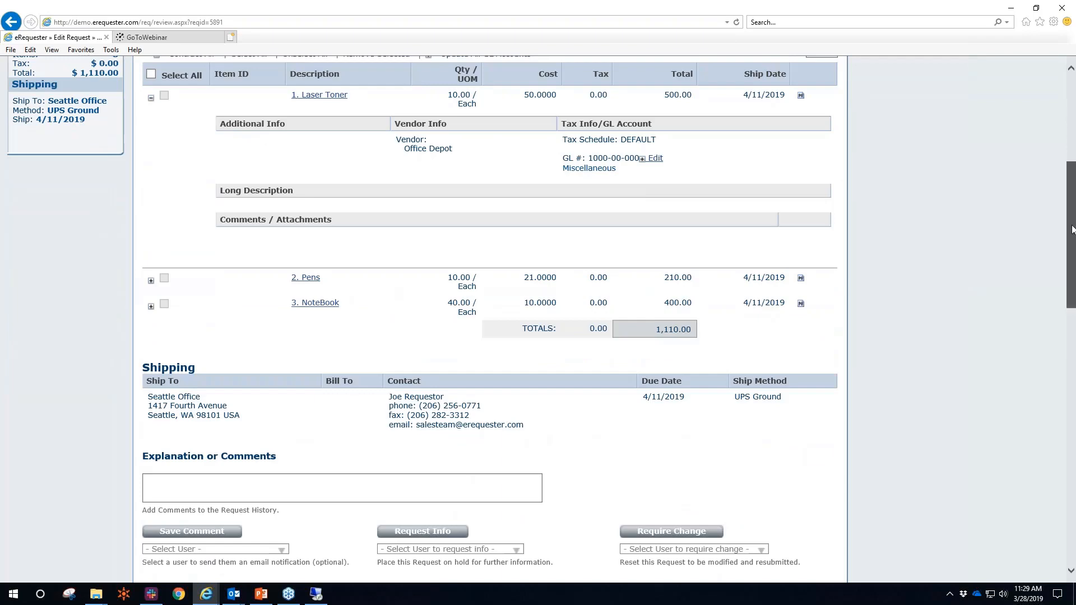
{"action": "scroll", "coordinate": [1056, 308], "scroll_direction": "down", "scroll_amount": 1}
{"action": "scroll", "coordinate": [1056, 308], "scroll_direction": "down", "scroll_amount": 10}
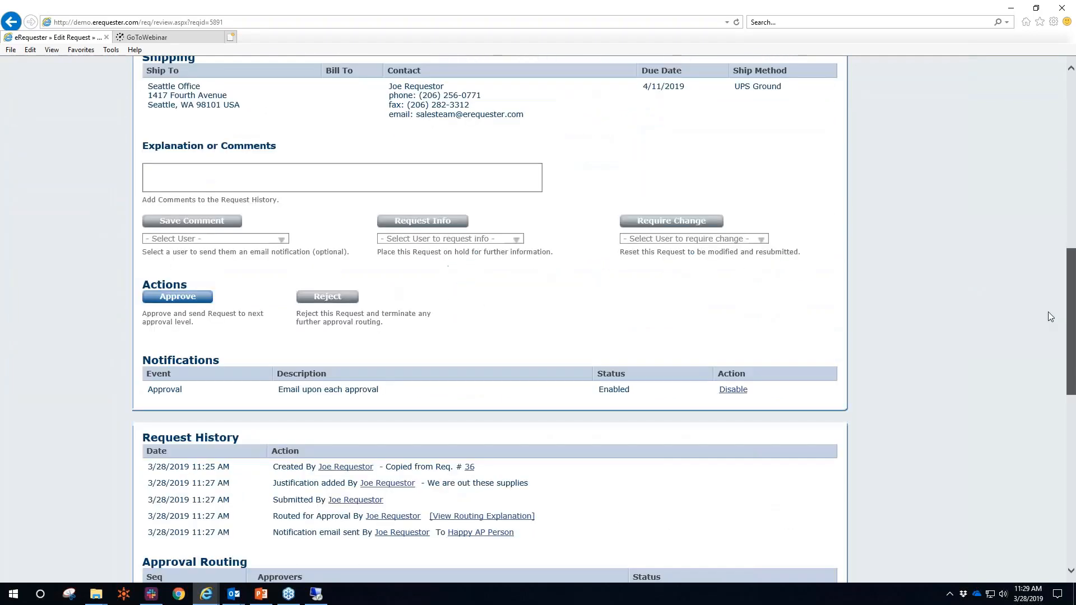
{"action": "scroll", "coordinate": [956, 392], "scroll_direction": "down", "scroll_amount": 1}
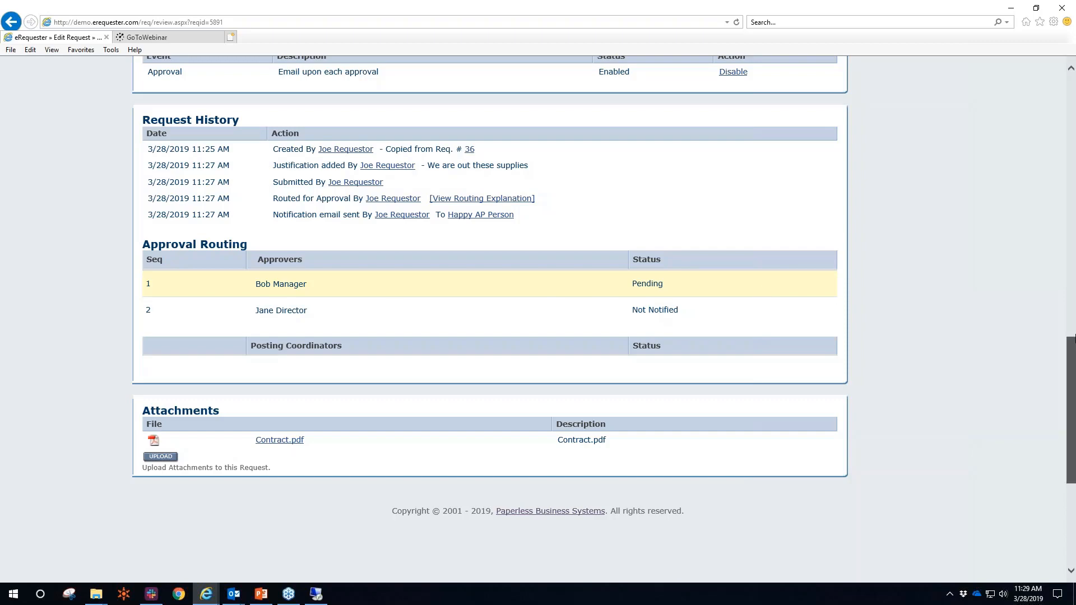
{"action": "left_click_drag", "start_coordinate": [1074, 337], "coordinate": [1075, 270]}
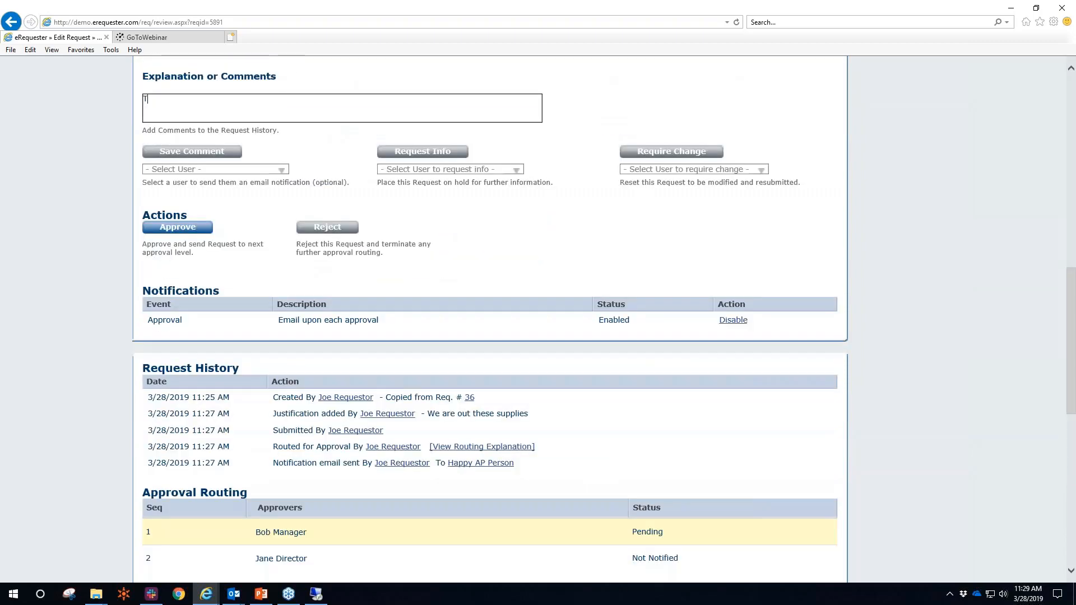
Approve with the comment 'This is fine.' and log out as Bob Manager
{"action": "type", "text": "his is fine."}
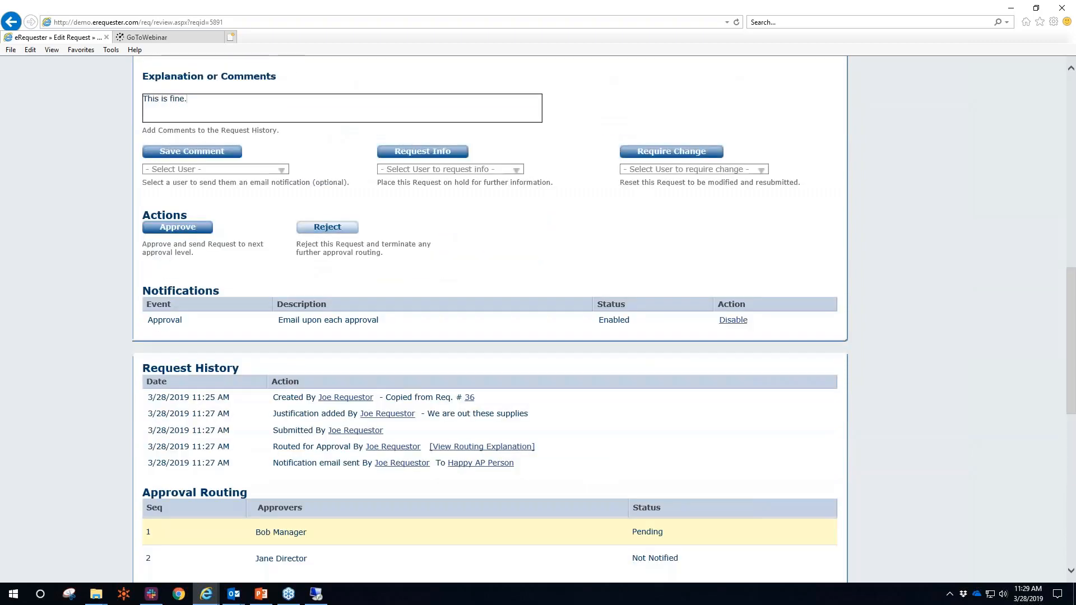
{"action": "left_click", "coordinate": [175, 225]}
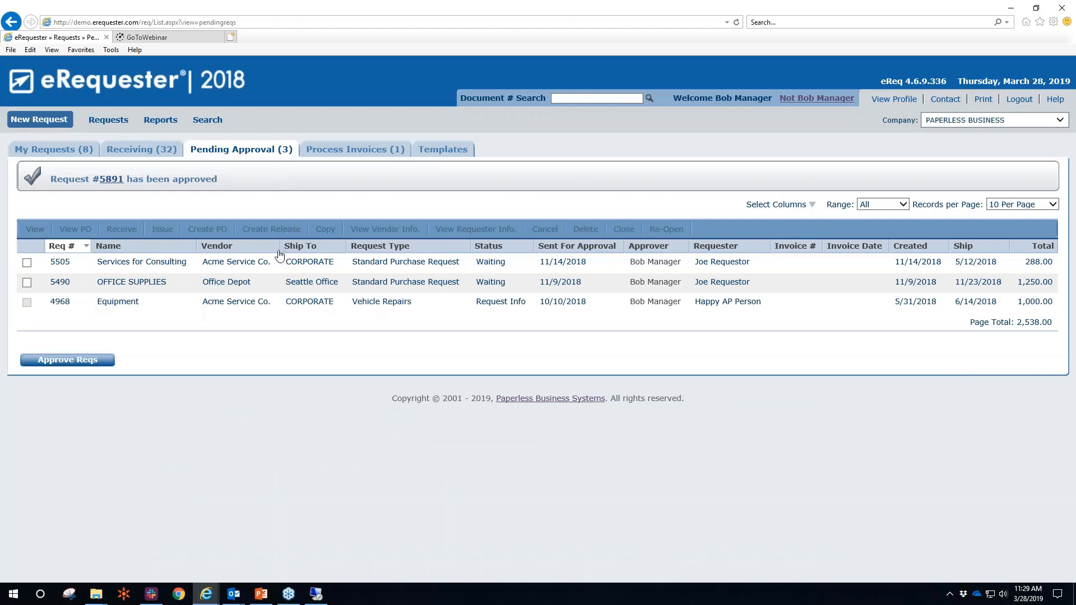
{"action": "left_click", "coordinate": [799, 102]}
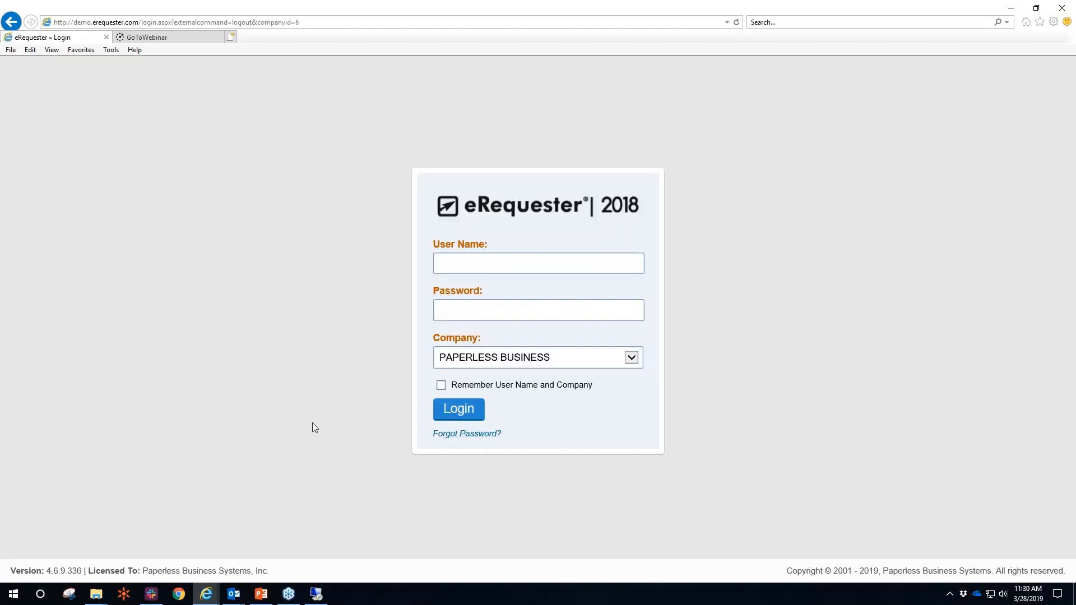
Open the approval-required email for request 5891 in Outlook and select its summary details
{"action": "mouse_move", "coordinate": [234, 598]}
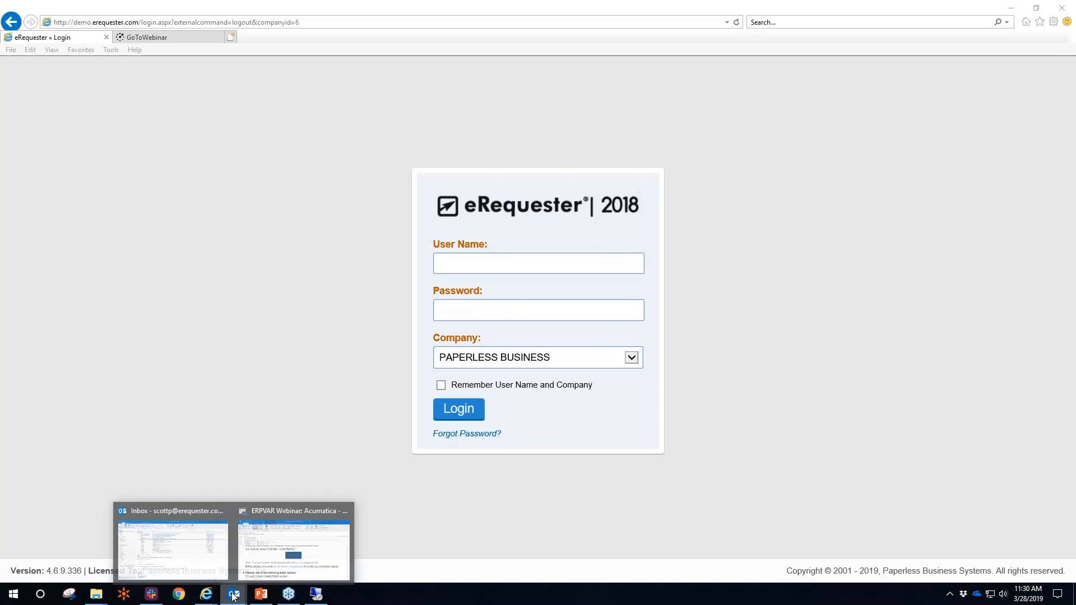
{"action": "left_click", "coordinate": [170, 554]}
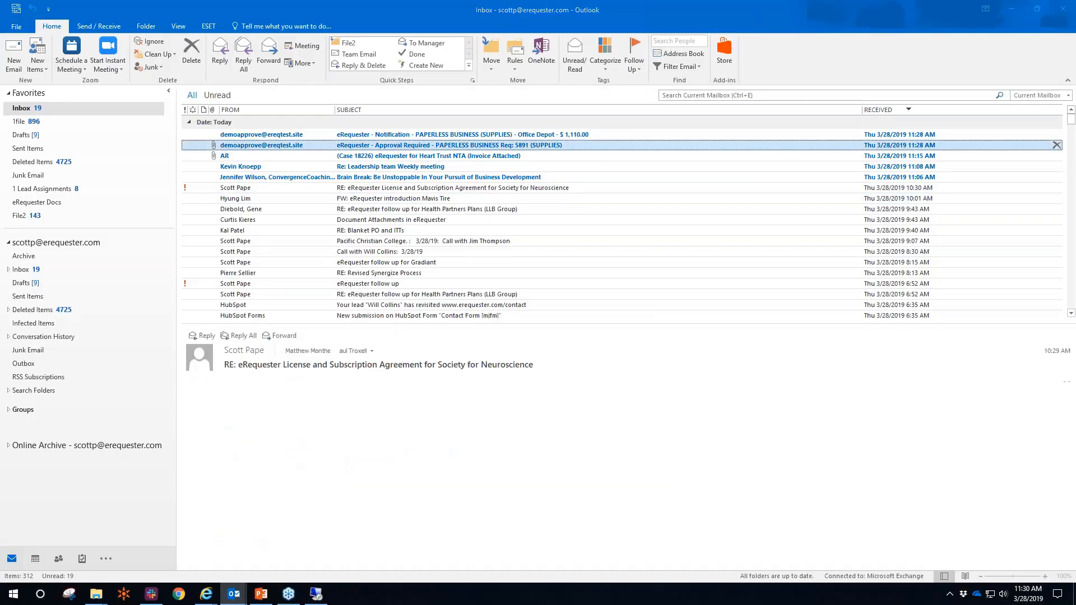
{"action": "double_click", "coordinate": [401, 146]}
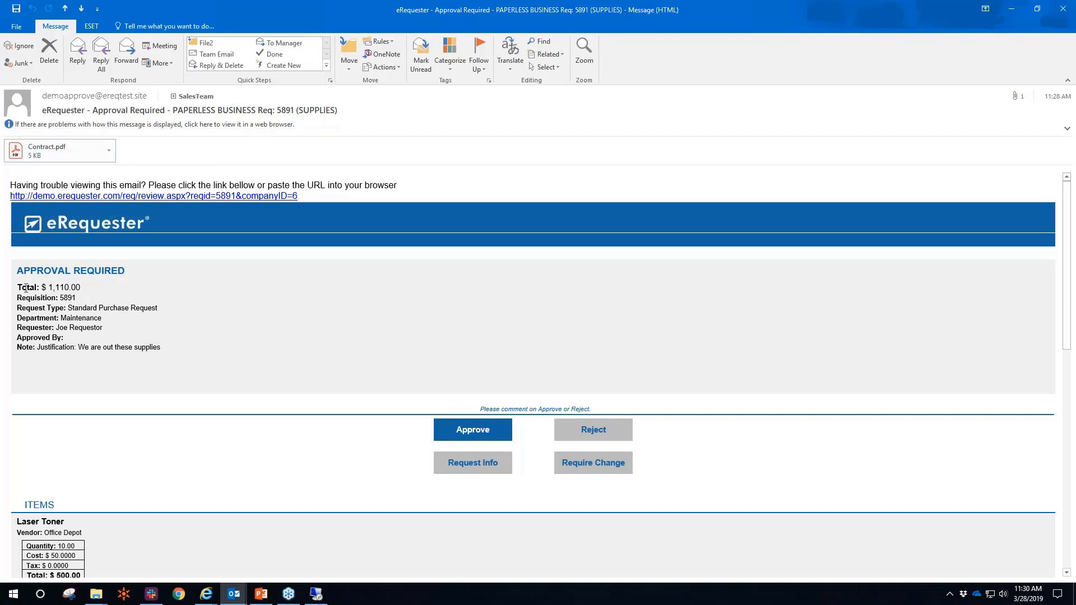
{"action": "left_click_drag", "start_coordinate": [38, 285], "coordinate": [134, 352]}
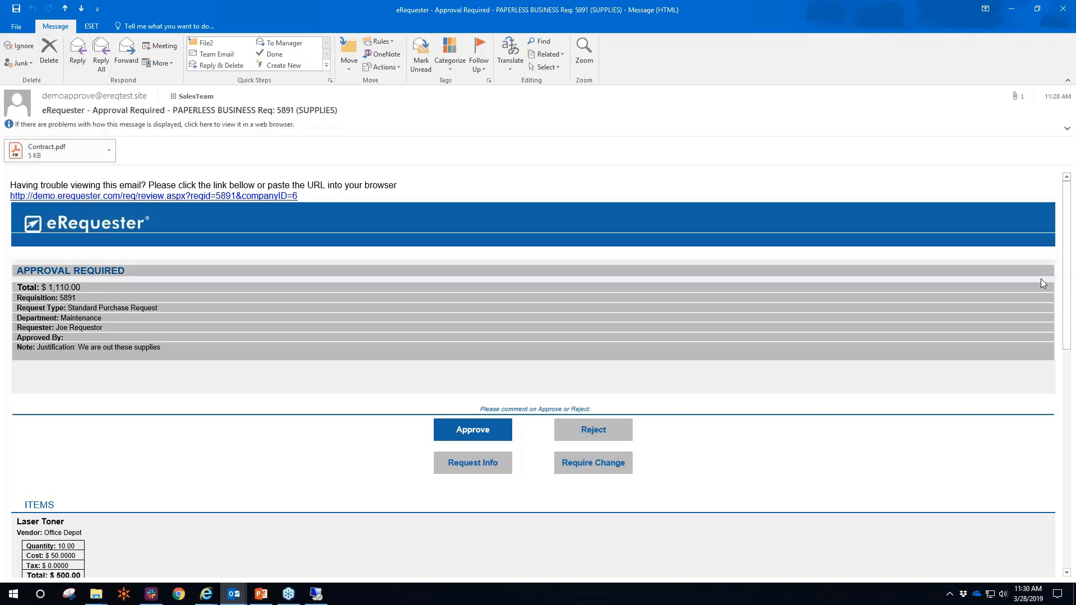
{"action": "left_click_drag", "start_coordinate": [1061, 256], "coordinate": [1046, 185]}
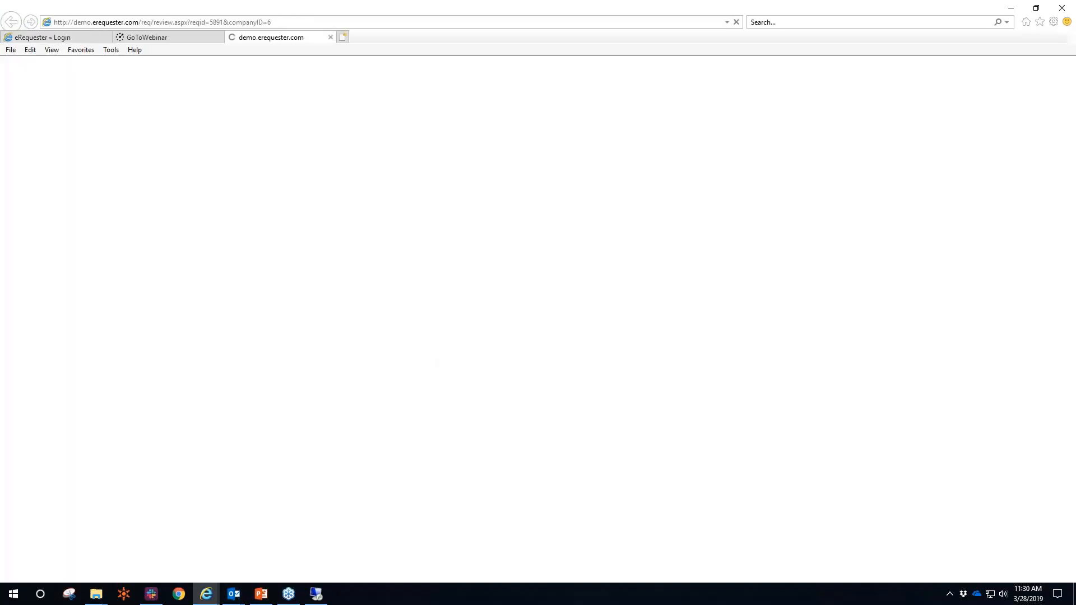
Sign in, then approve requisition 5891 with the comment 'Please proceed' so it posts as PO00995
{"action": "type", "text": "jane"}
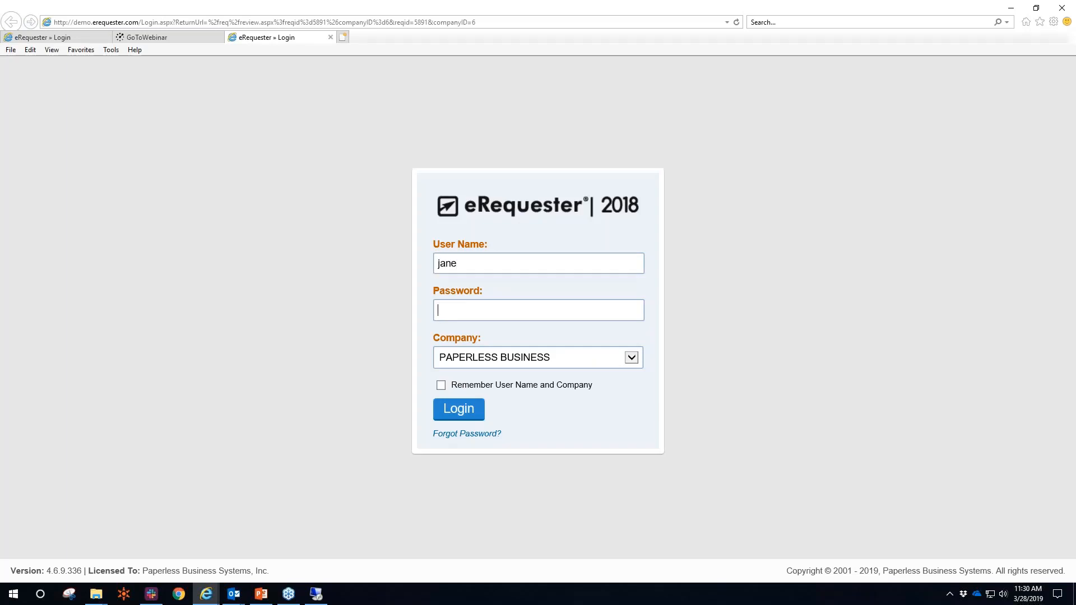
{"action": "type", "text": "jane"}
{"action": "key", "text": "Return"}
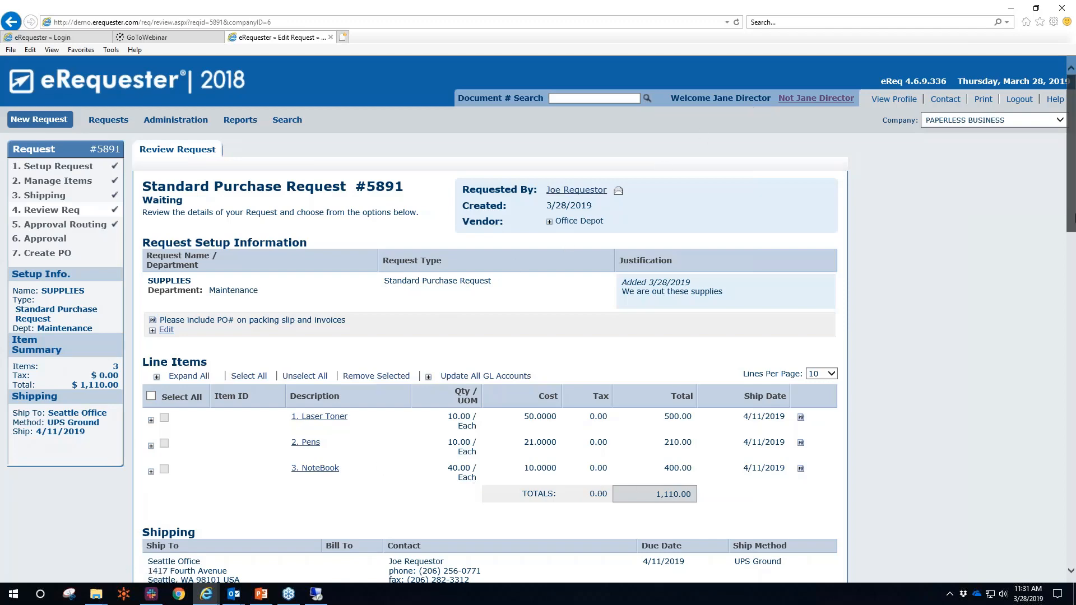
{"action": "scroll", "coordinate": [1071, 296], "scroll_direction": "down", "scroll_amount": 2}
{"action": "scroll", "coordinate": [1047, 359], "scroll_direction": "down", "scroll_amount": 12}
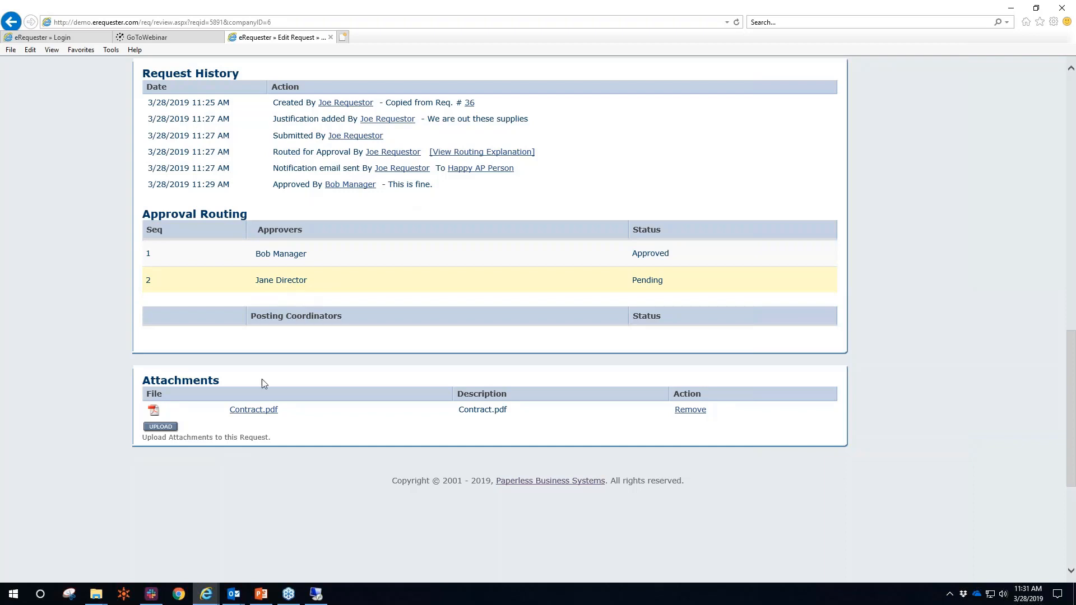
{"action": "left_click_drag", "start_coordinate": [1073, 367], "coordinate": [1071, 266]}
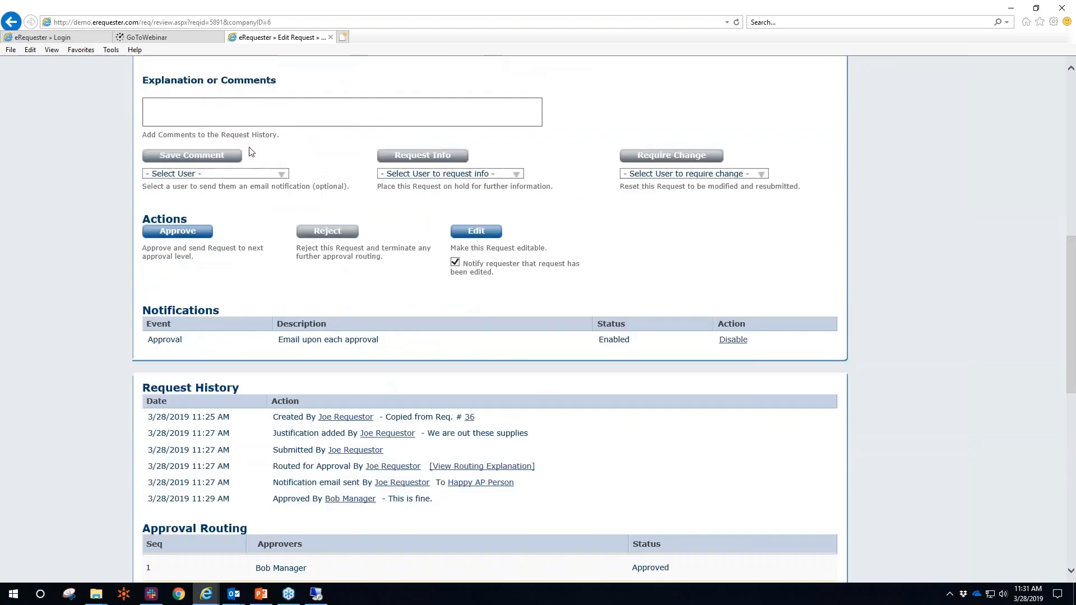
{"action": "left_click", "coordinate": [174, 111]}
{"action": "type", "text": "Pl"}
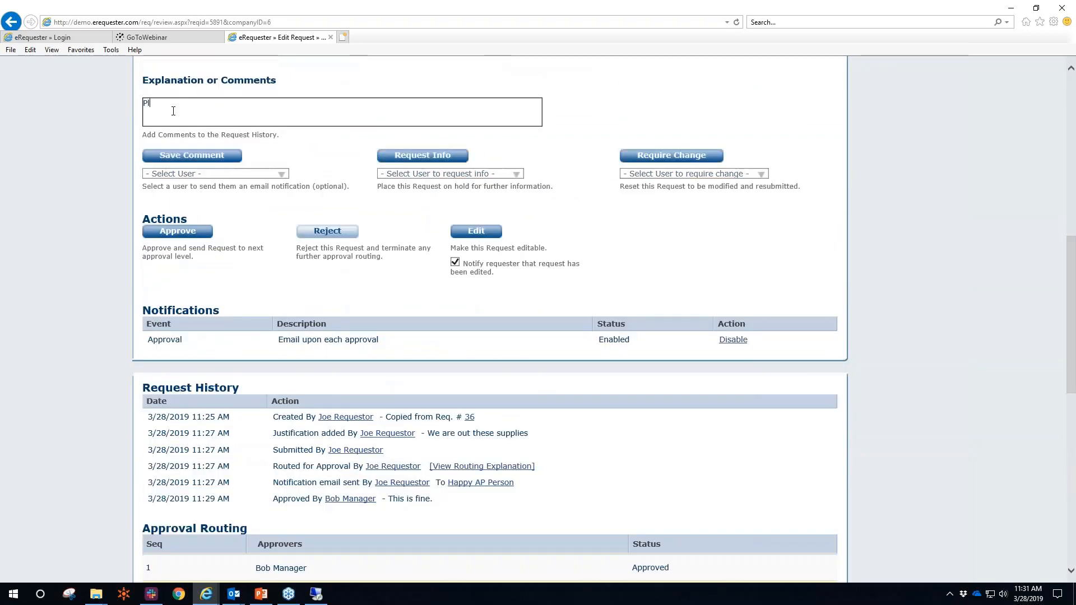
{"action": "type", "text": "ease proceed"}
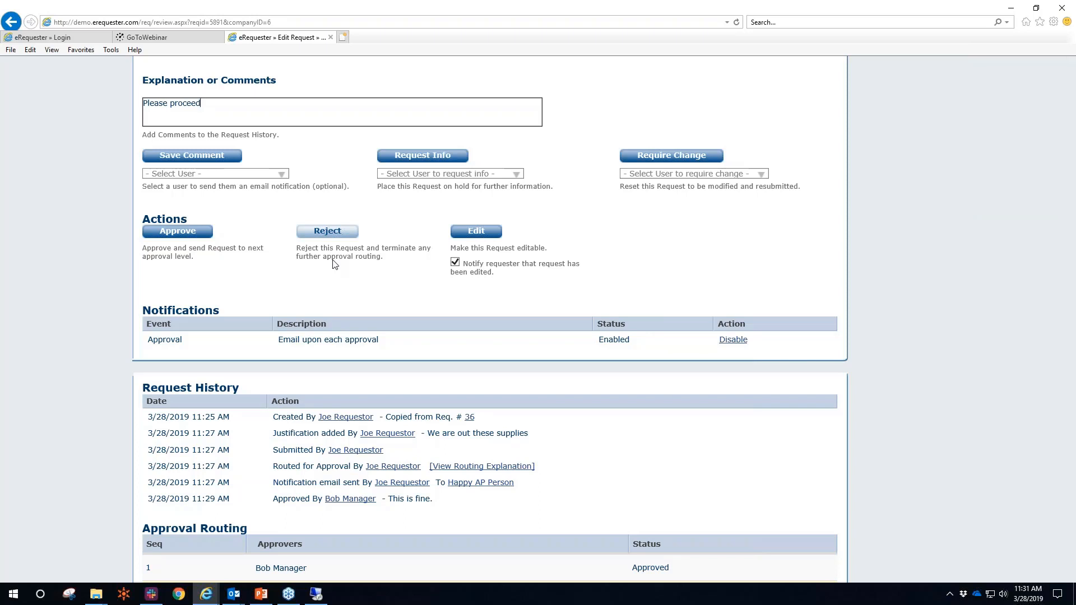
{"action": "left_click", "coordinate": [172, 234]}
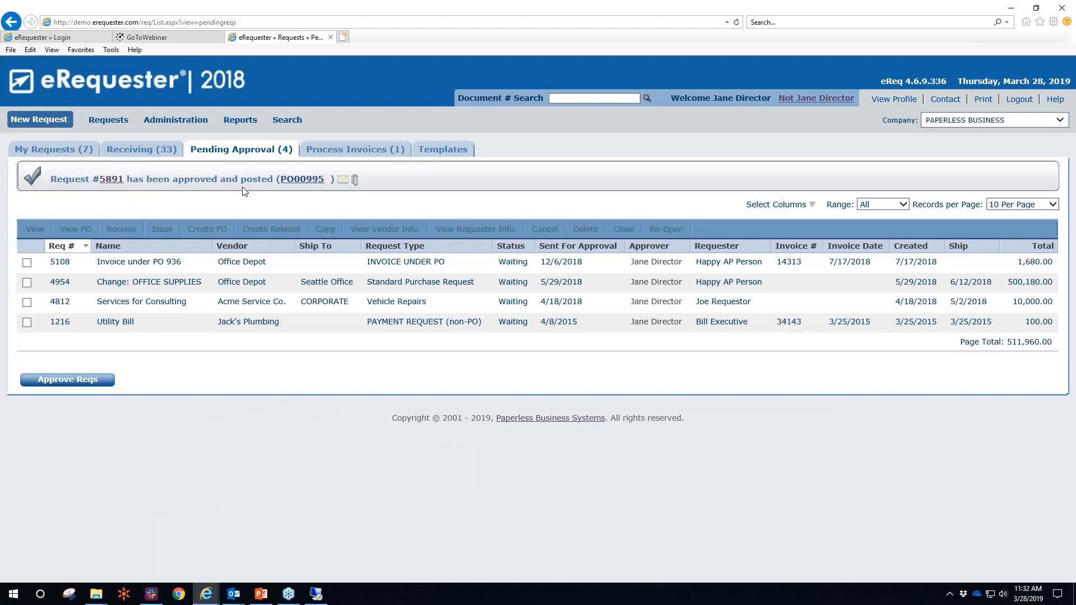
Open PO00995 from the approval banner to review its Office Depot lines and $1,110.00 total
{"action": "left_click", "coordinate": [315, 180]}
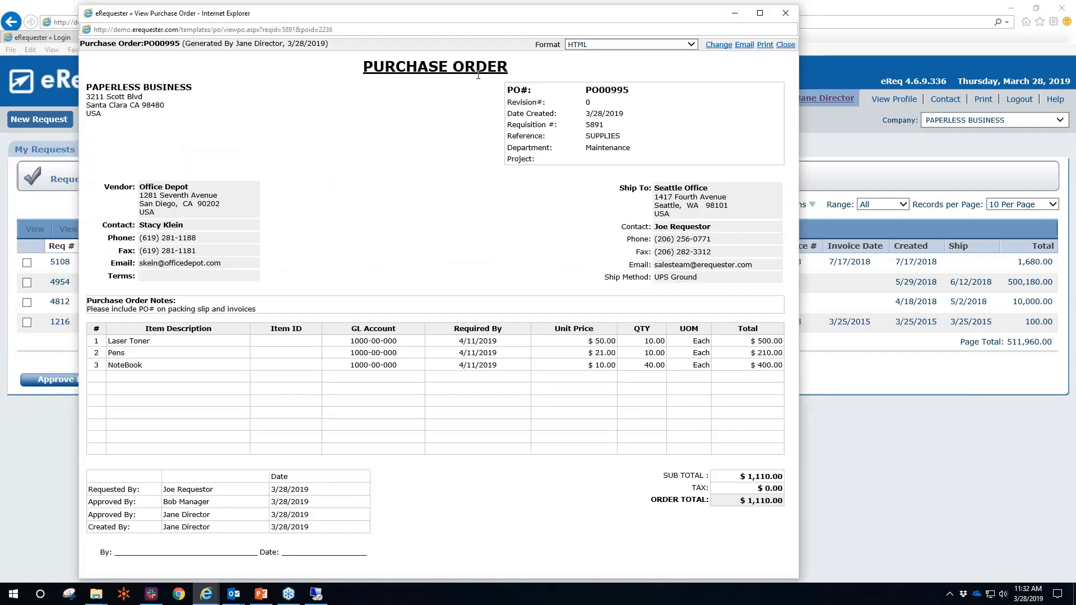
{"action": "left_click_drag", "start_coordinate": [585, 90], "coordinate": [652, 104]}
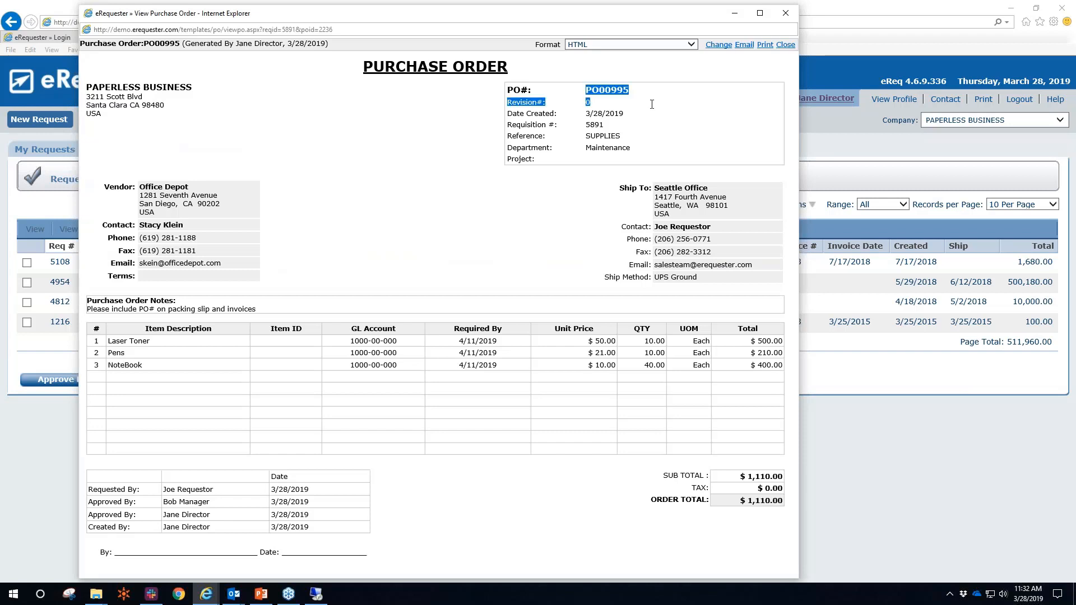
{"action": "left_click", "coordinate": [651, 104]}
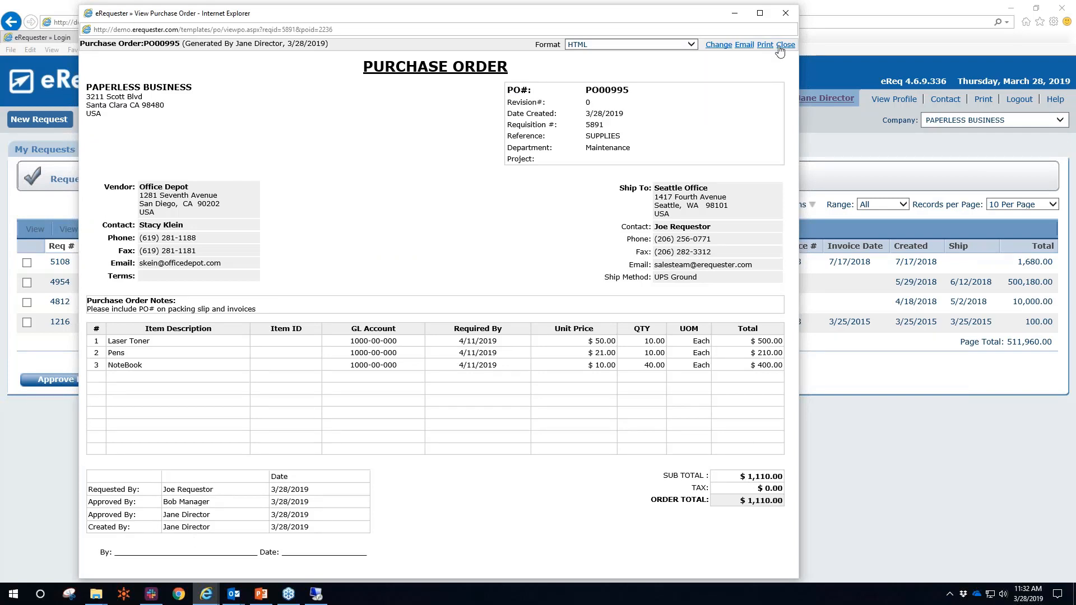
Email PO00995 to a new recipient address with Contract.pdf and Terms1 with qc(1).txt attached
{"action": "left_click", "coordinate": [741, 46]}
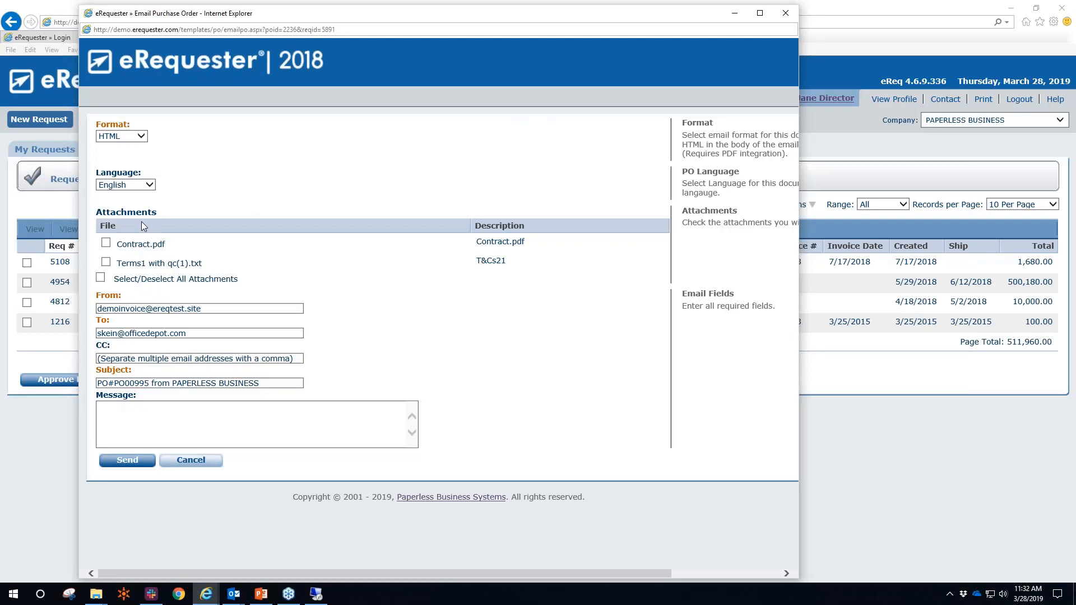
{"action": "left_click_drag", "start_coordinate": [188, 333], "coordinate": [100, 333]}
{"action": "key", "text": "BackSpace"}
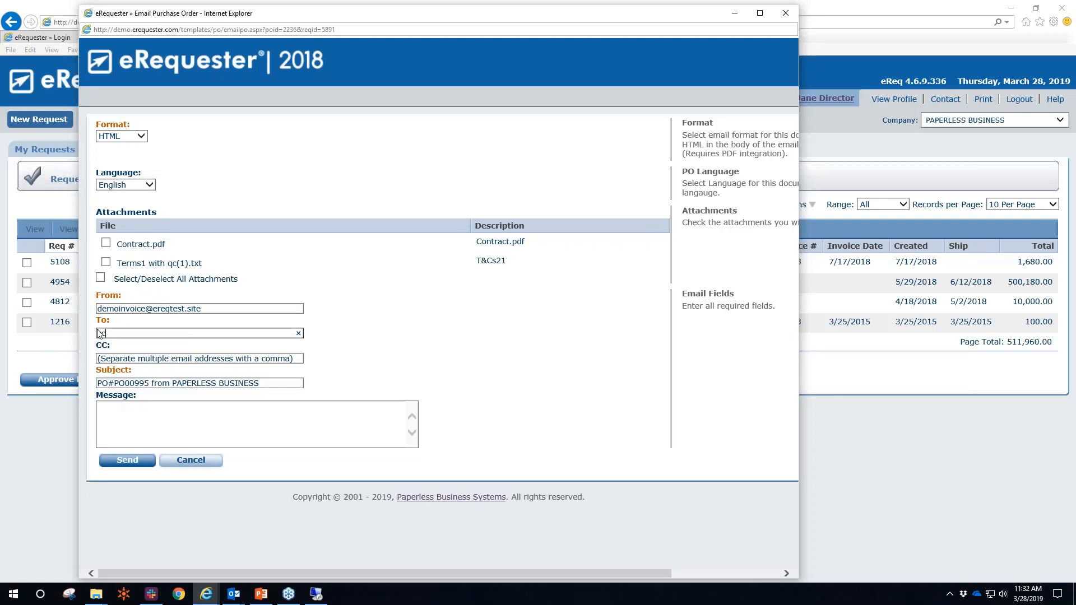
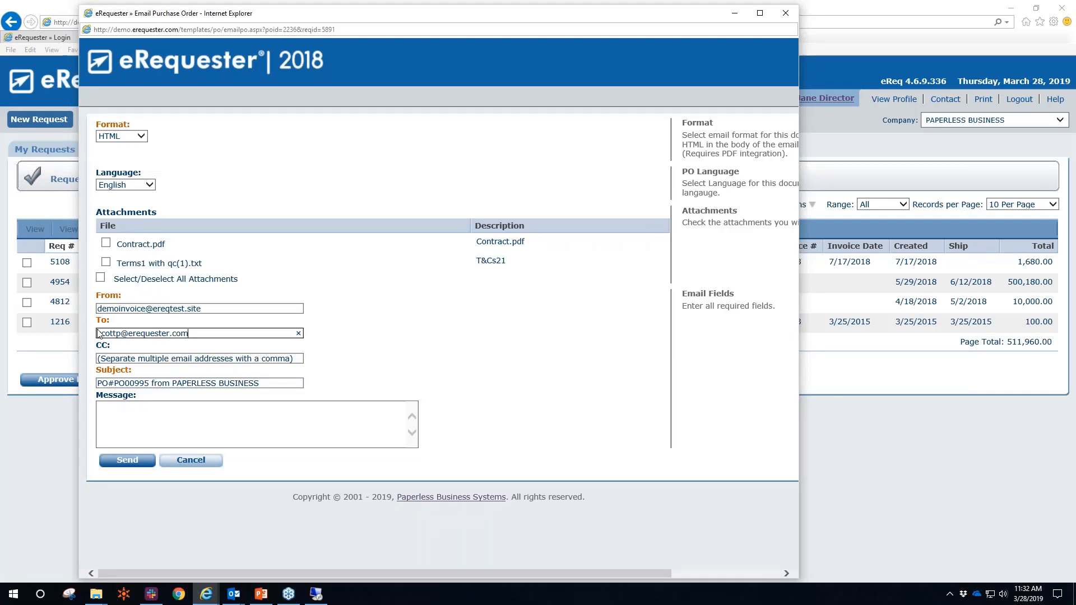
{"action": "left_click", "coordinate": [106, 246]}
{"action": "left_click", "coordinate": [105, 263]}
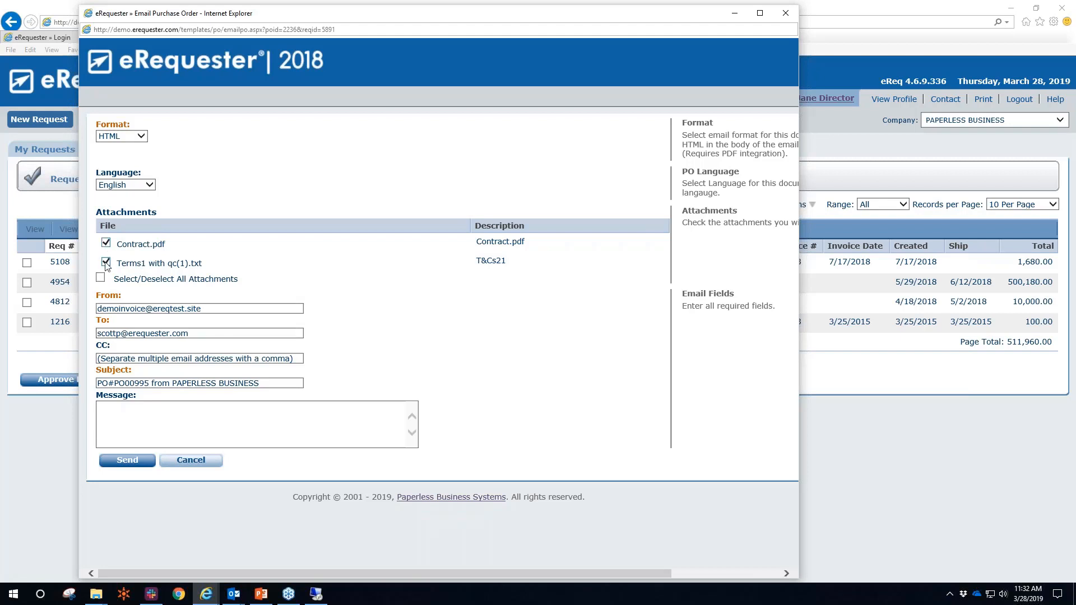
{"action": "left_click", "coordinate": [128, 461]}
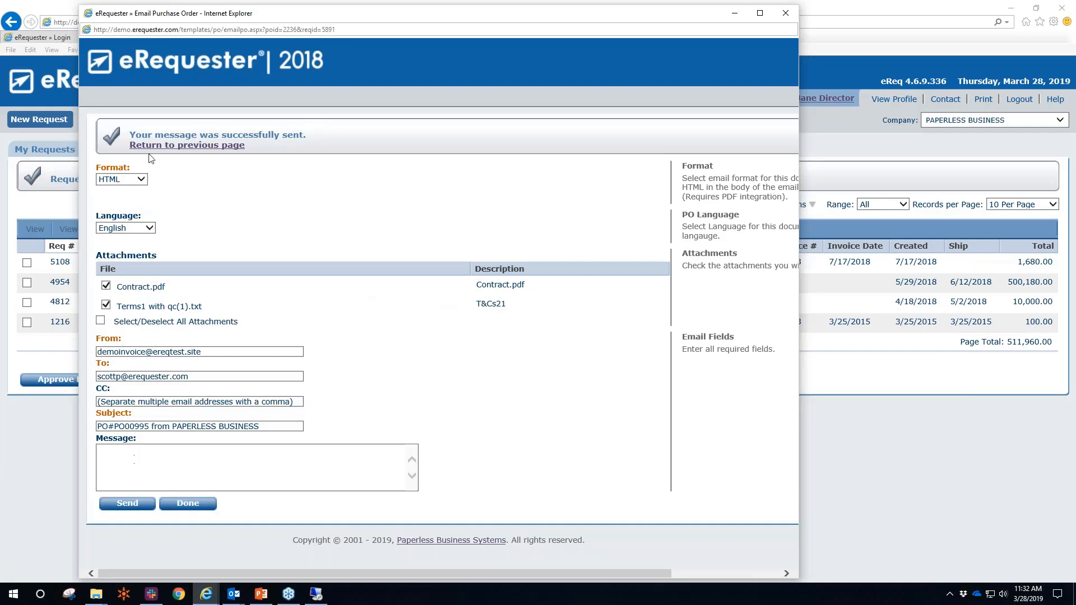
{"action": "left_click", "coordinate": [195, 509]}
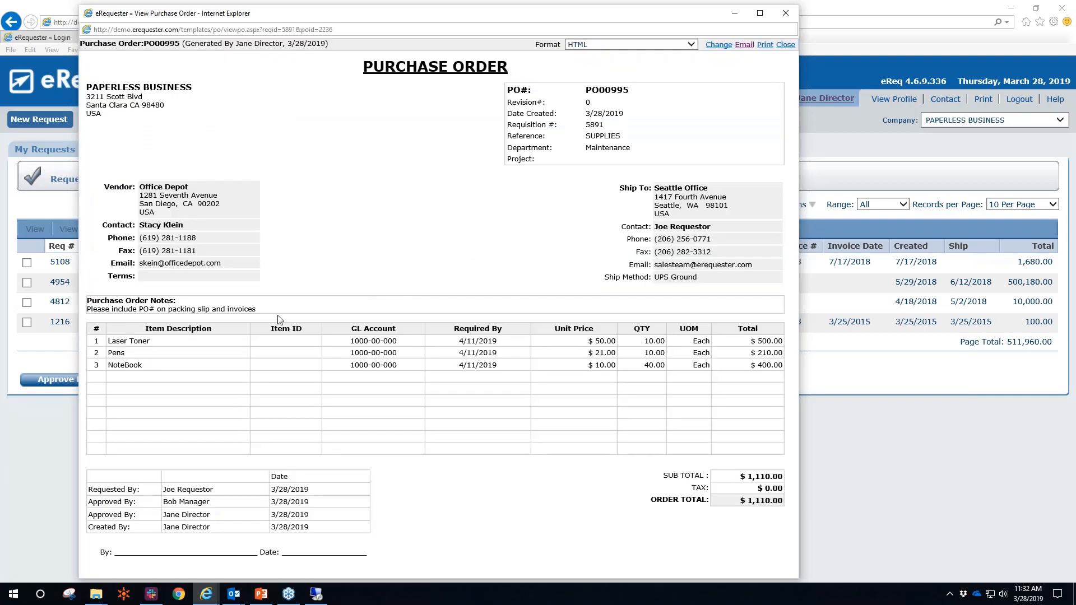
Close PO00995, select the Smithville Maintenance Services invoice under Process Invoices, then go to Search
{"action": "left_click", "coordinate": [784, 45]}
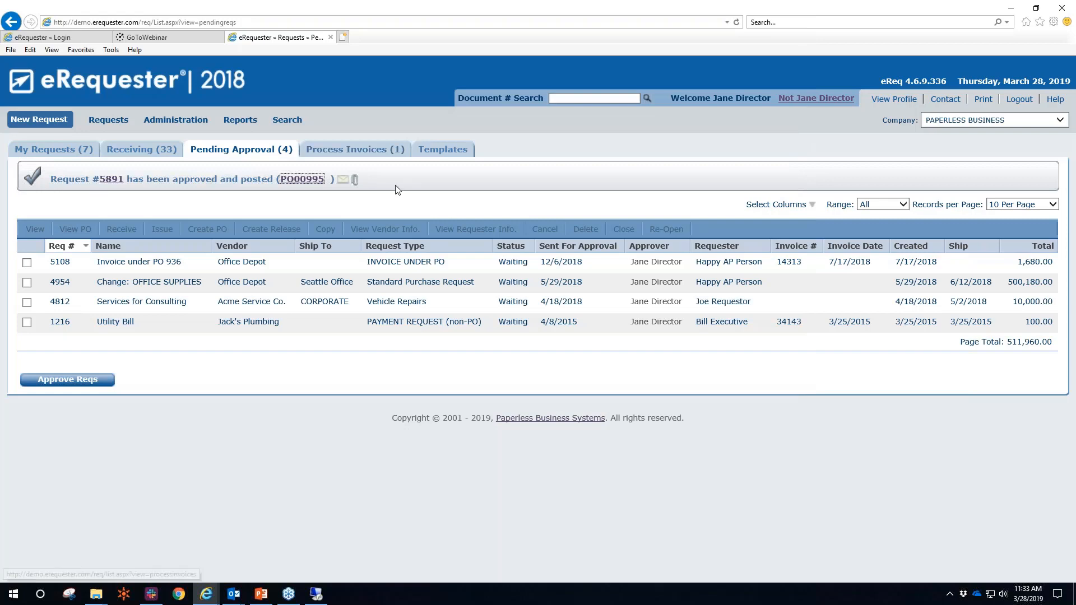
{"action": "left_click", "coordinate": [355, 157]}
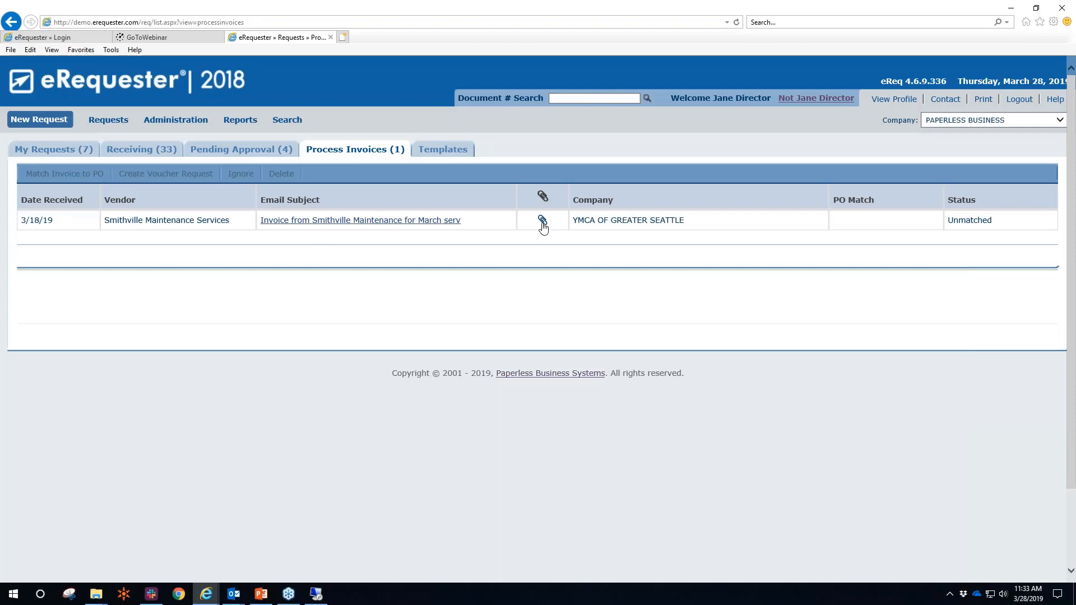
{"action": "left_click", "coordinate": [231, 222]}
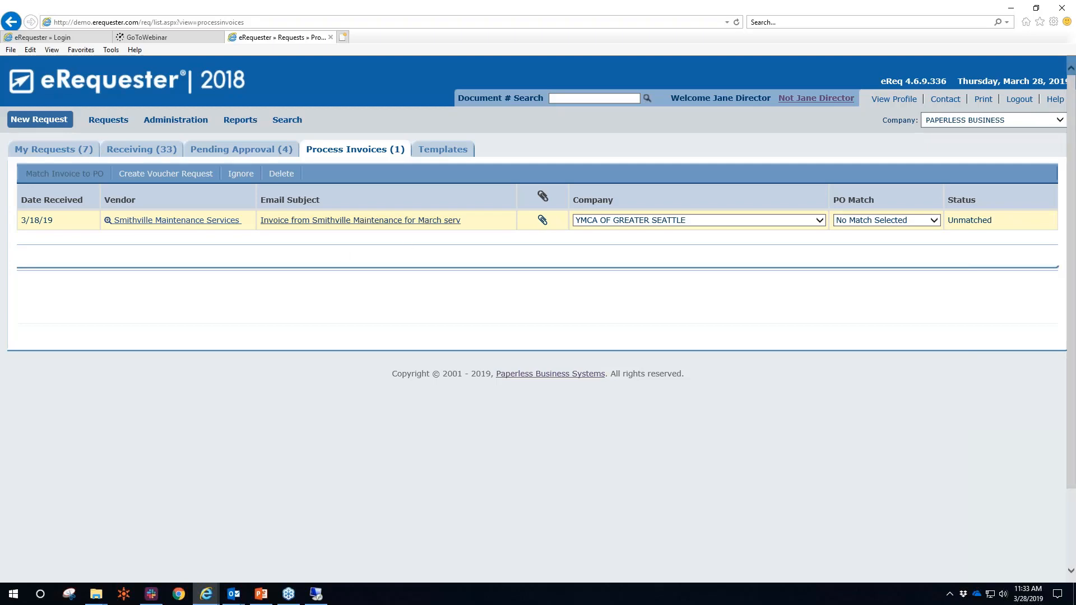
{"action": "left_click", "coordinate": [282, 122]}
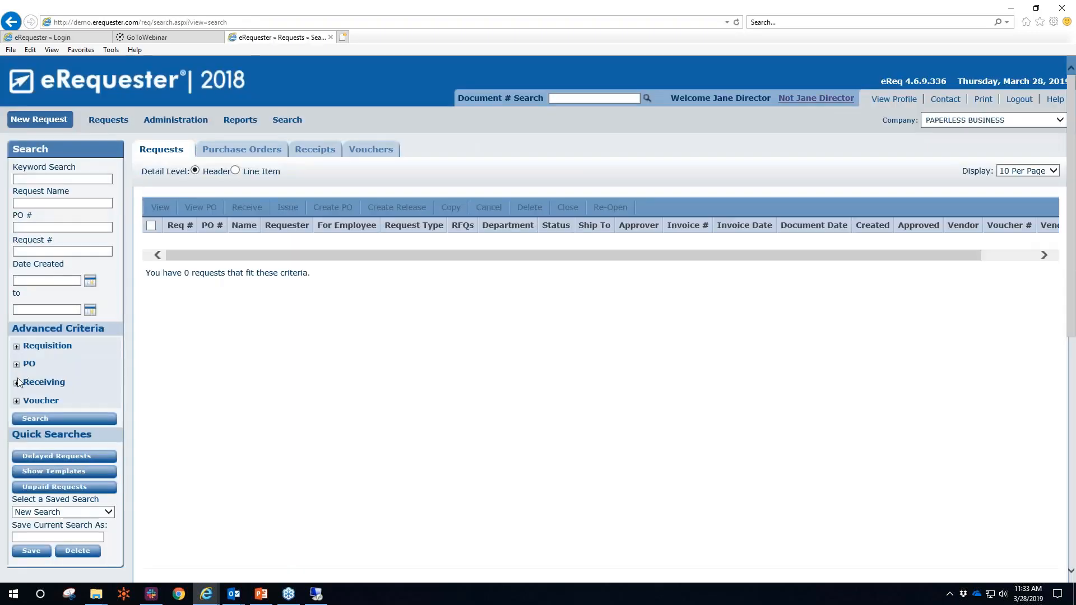
Filter the request search to requisitions with Waiting status
{"action": "left_click", "coordinate": [16, 346]}
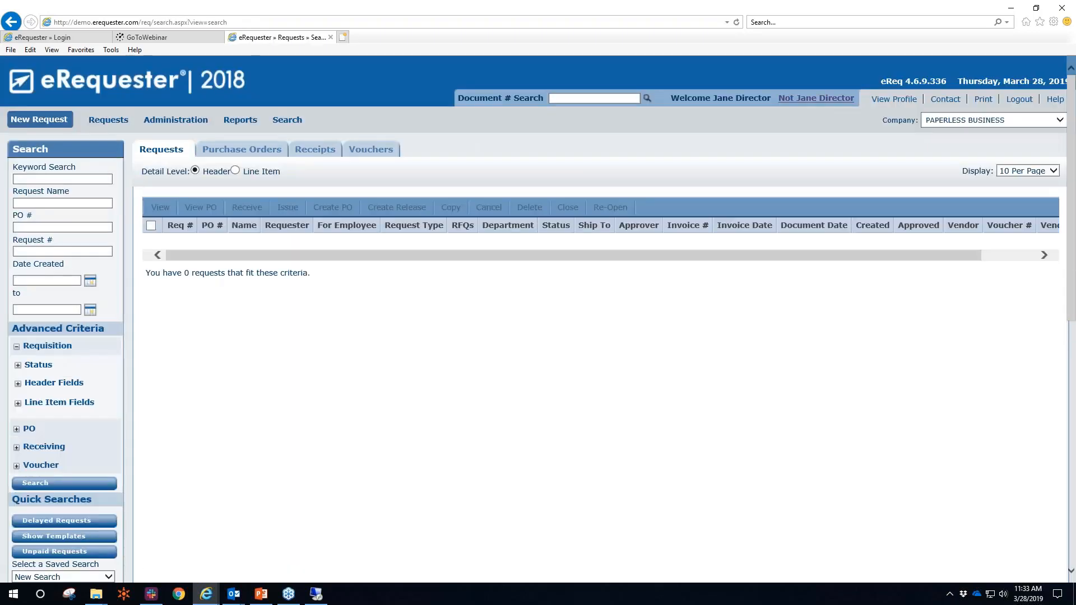
{"action": "left_click", "coordinate": [18, 367]}
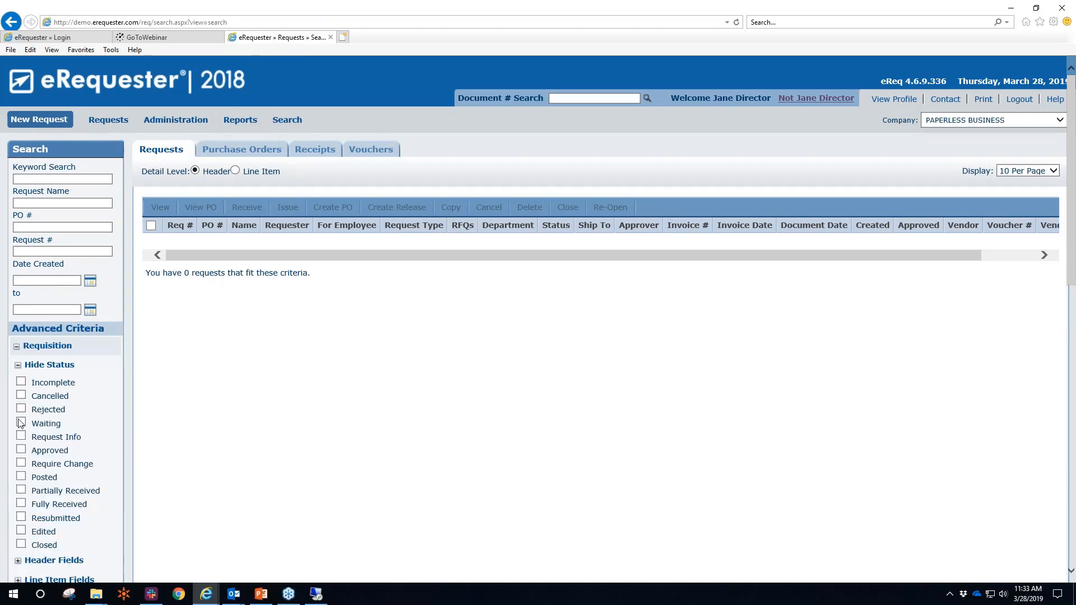
{"action": "left_click", "coordinate": [21, 422]}
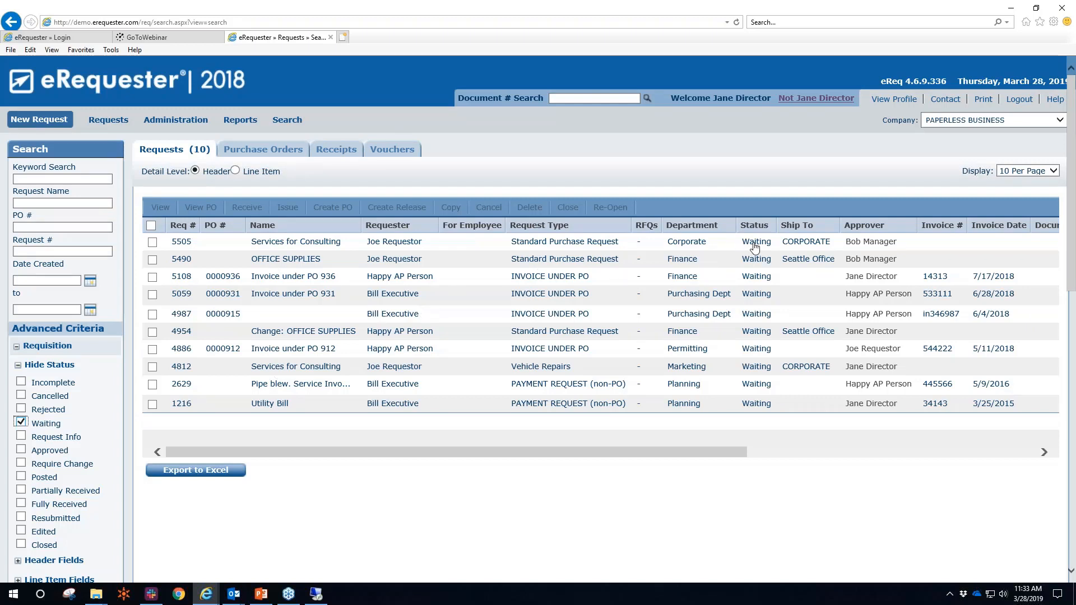
Sort the results by requester and move the Requester column ahead of Name
{"action": "left_click_drag", "start_coordinate": [732, 449], "coordinate": [1037, 407]}
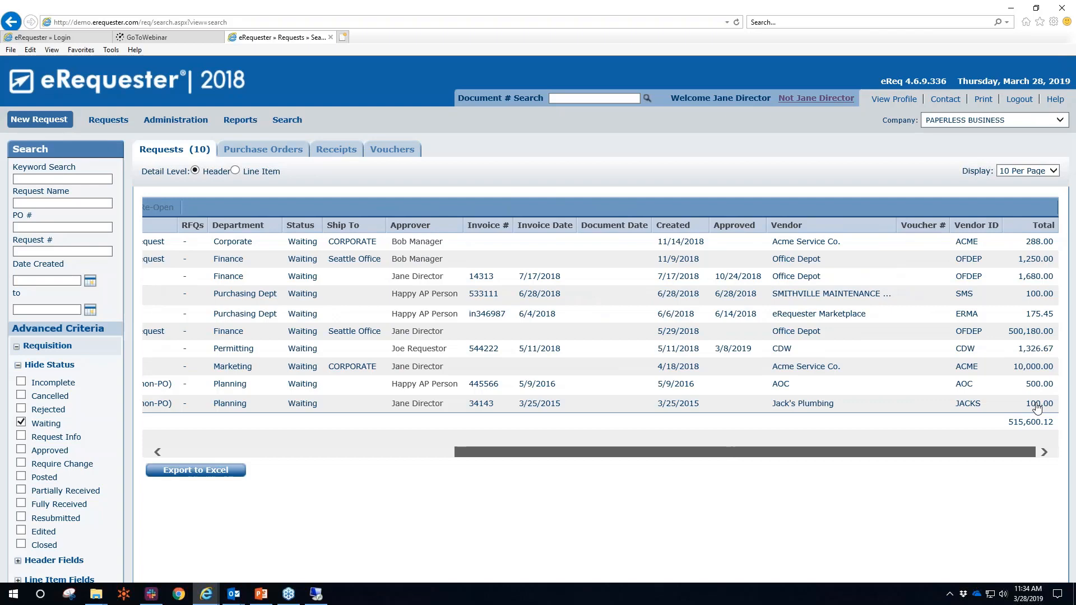
{"action": "left_click_drag", "start_coordinate": [1037, 408], "coordinate": [370, 238]}
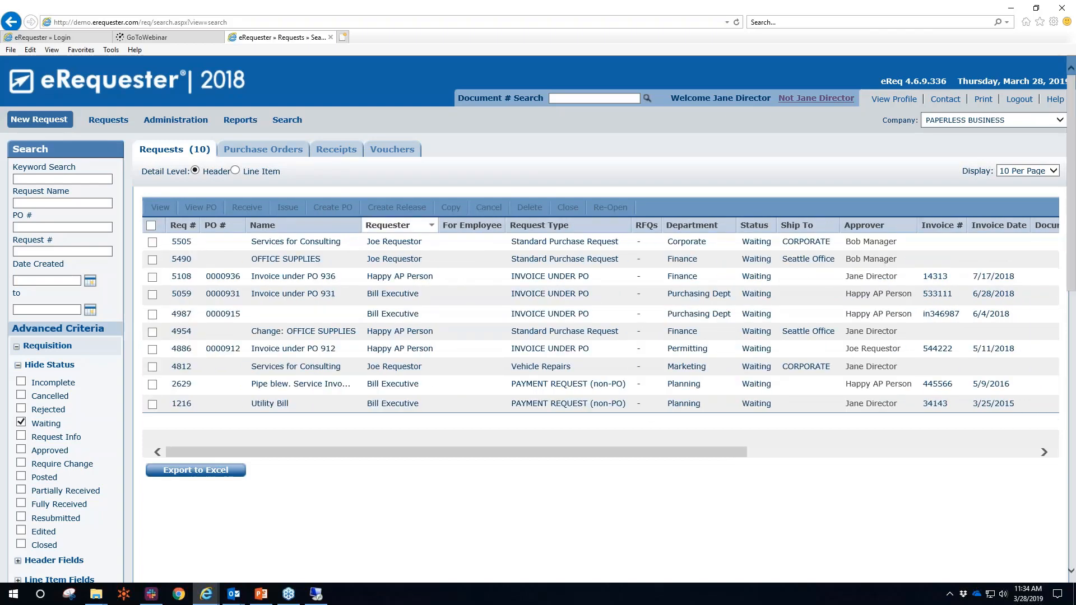
{"action": "left_click", "coordinate": [387, 225]}
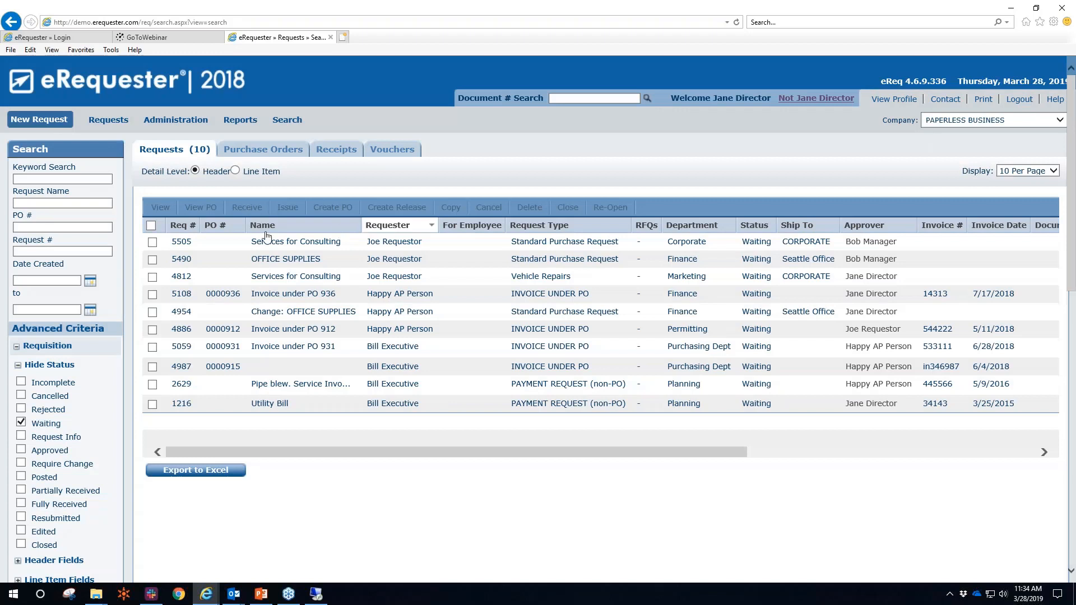
{"action": "left_click_drag", "start_coordinate": [298, 225], "coordinate": [441, 226]}
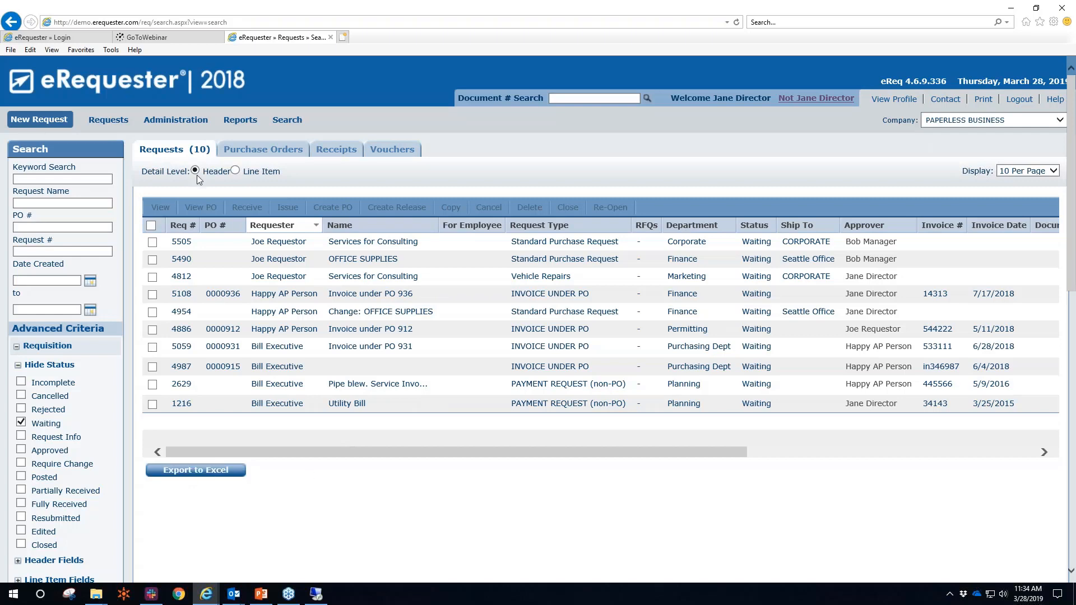
Switch the request list to line-item detail, showing 22 results
{"action": "left_click", "coordinate": [234, 171]}
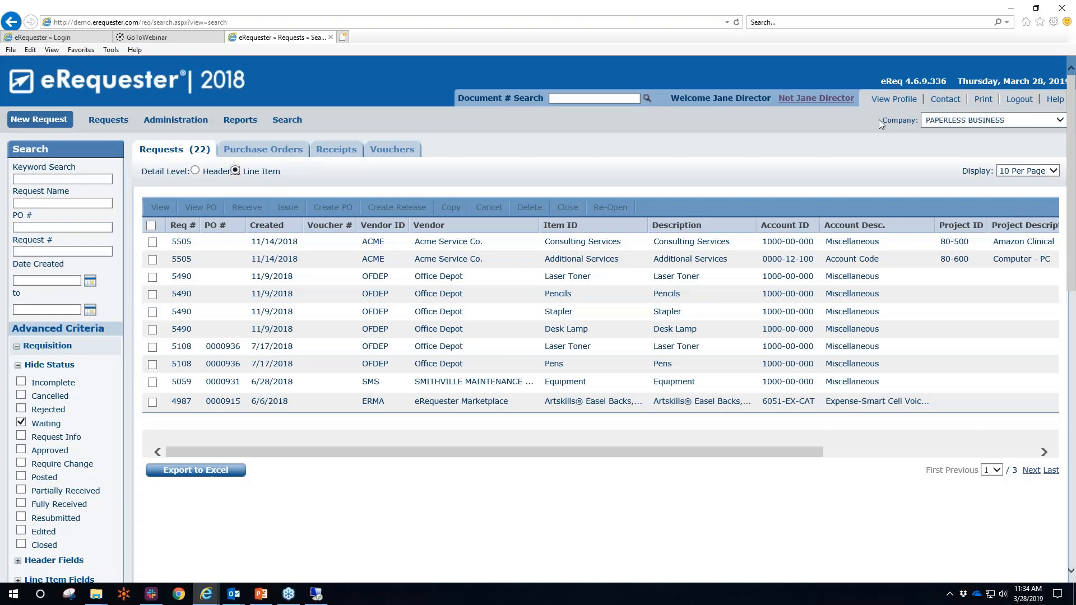
{"action": "left_click_drag", "start_coordinate": [1072, 196], "coordinate": [1073, 297]}
{"action": "scroll", "coordinate": [66, 354], "scroll_direction": "up", "scroll_amount": 5}
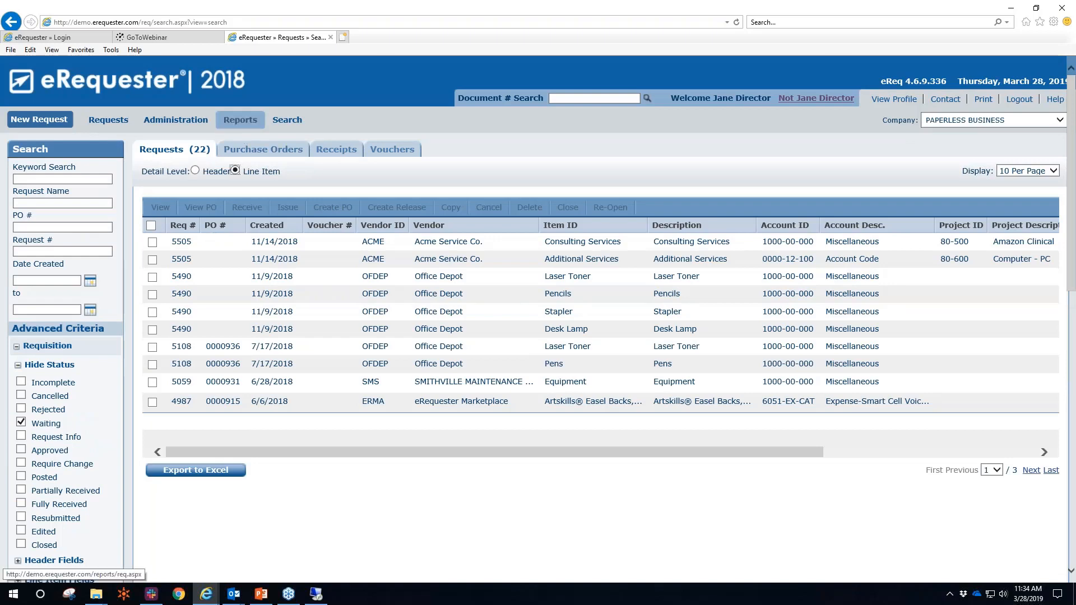
Open Reports, then sign out and log back in as admin with the account password
{"action": "left_click", "coordinate": [240, 120]}
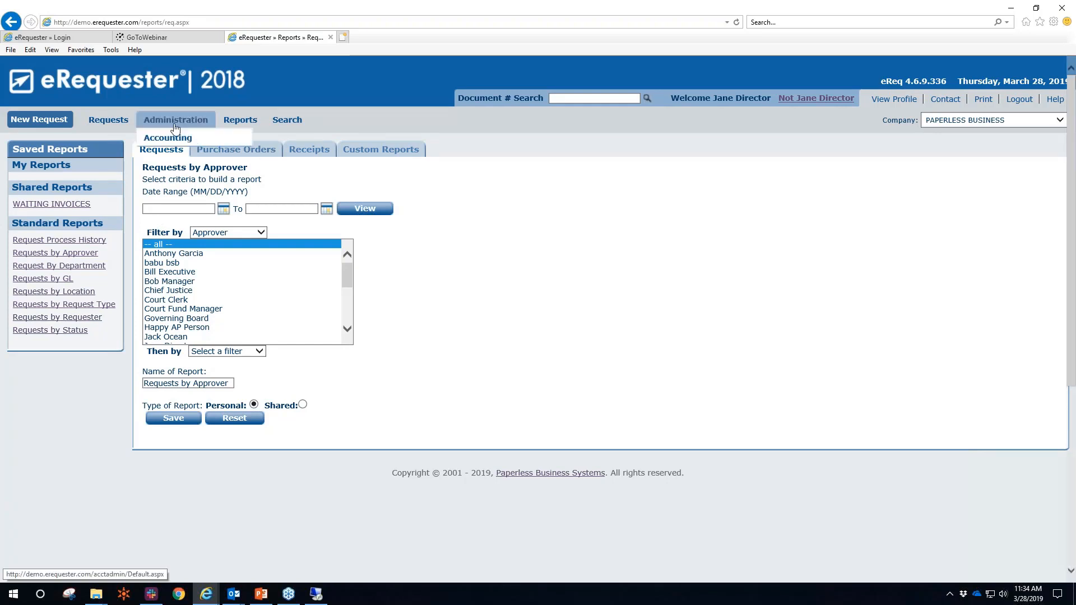
{"action": "left_click", "coordinate": [794, 101]}
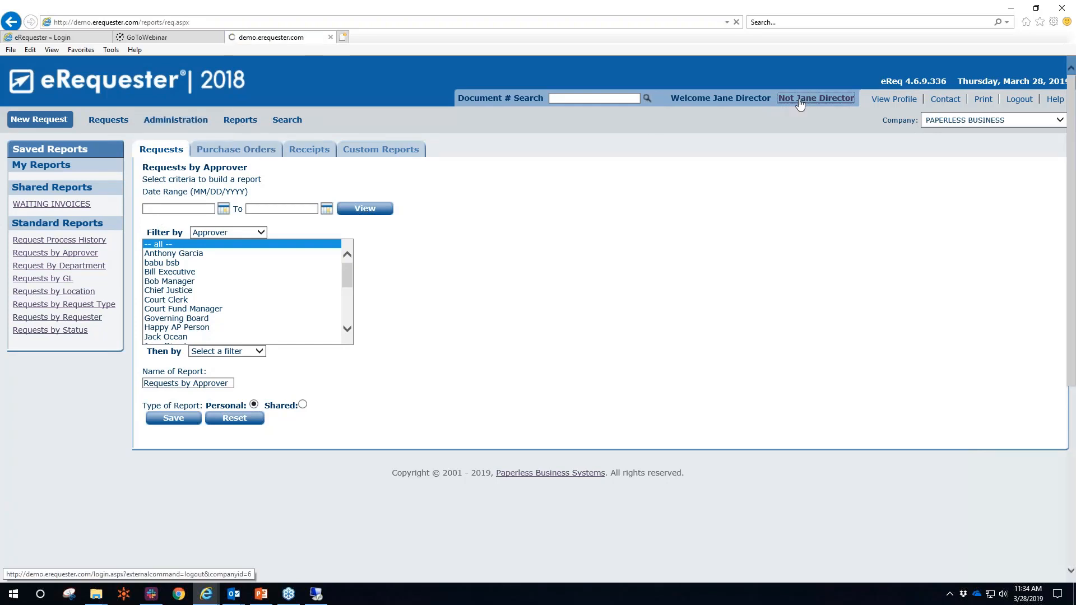
{"action": "type", "text": "admin"}
{"action": "key", "text": "Tab"}
{"action": "type", "text": "••••"}
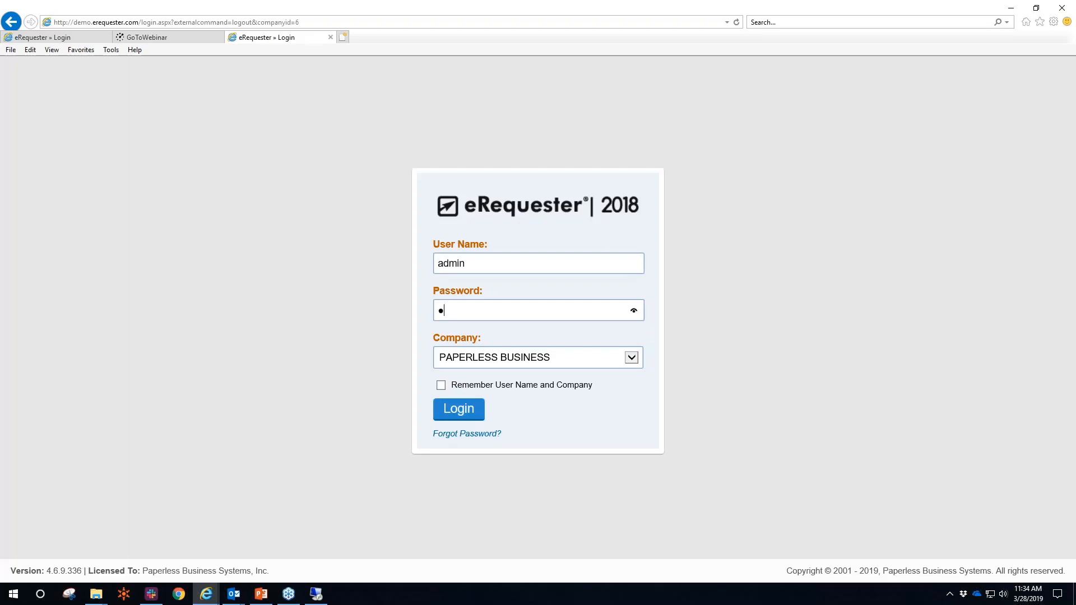
{"action": "key", "text": "Return"}
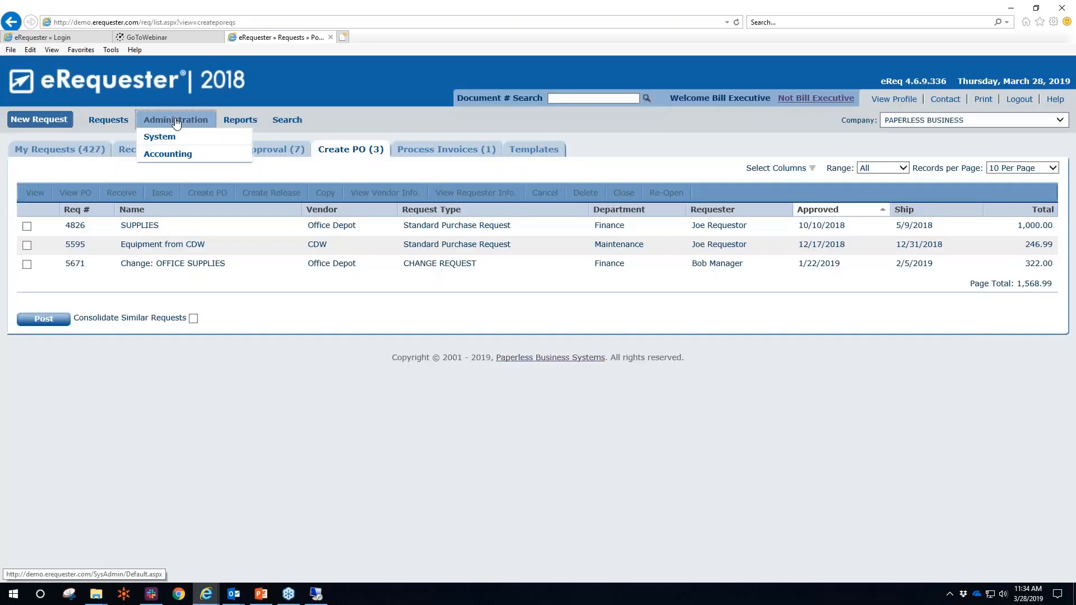
Expand every routing rule (Expense, Stock Transfer, Payment, Invoice, Requisition) and return to System Administration
{"action": "left_click", "coordinate": [174, 121]}
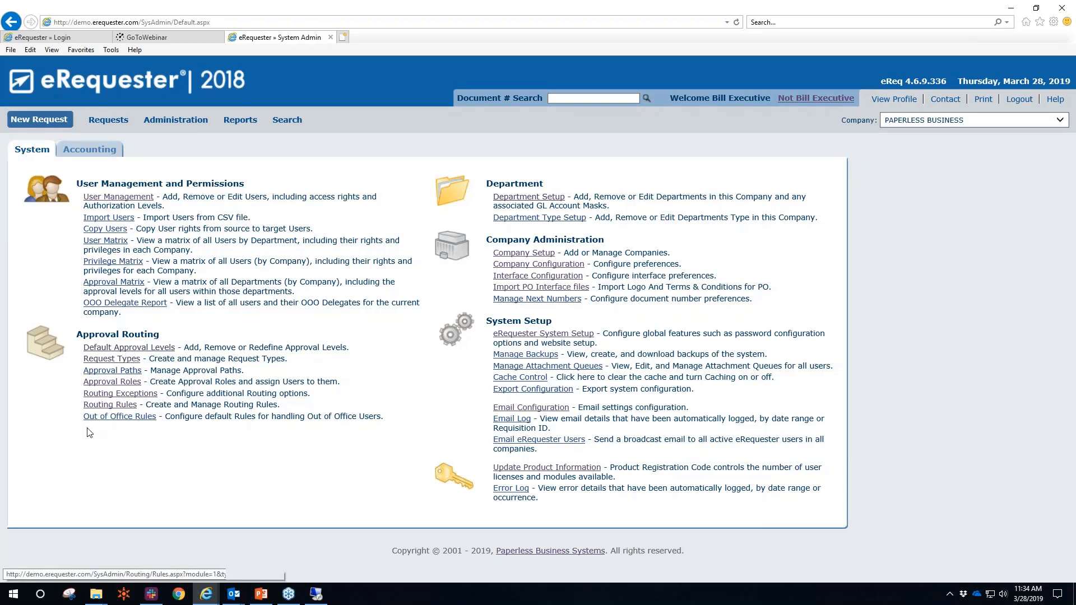
{"action": "left_click", "coordinate": [111, 405]}
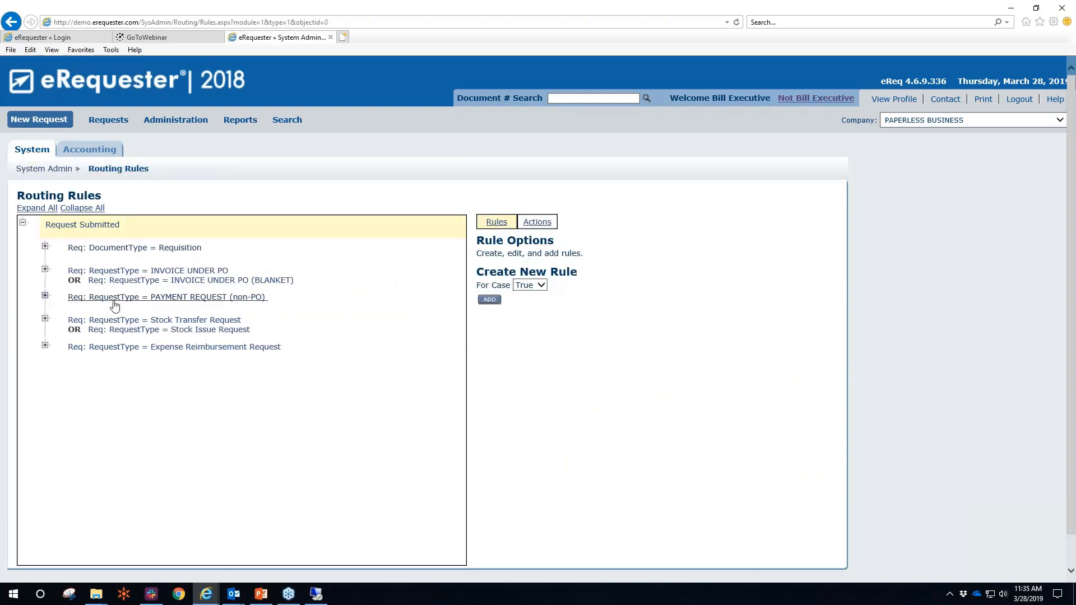
{"action": "left_click", "coordinate": [124, 348]}
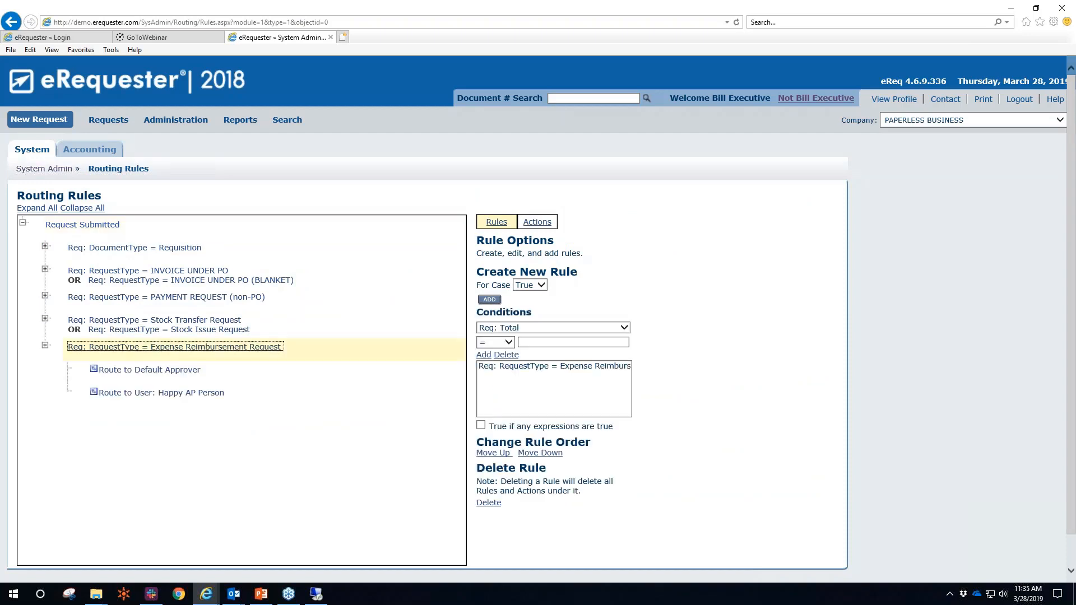
{"action": "left_click", "coordinate": [131, 331]}
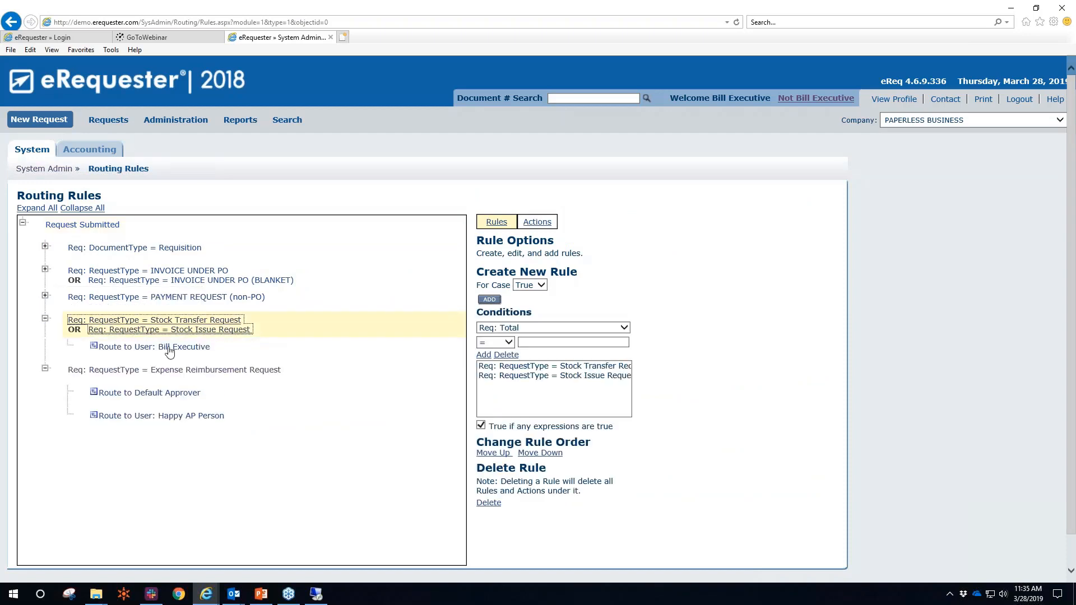
{"action": "left_click", "coordinate": [167, 297]}
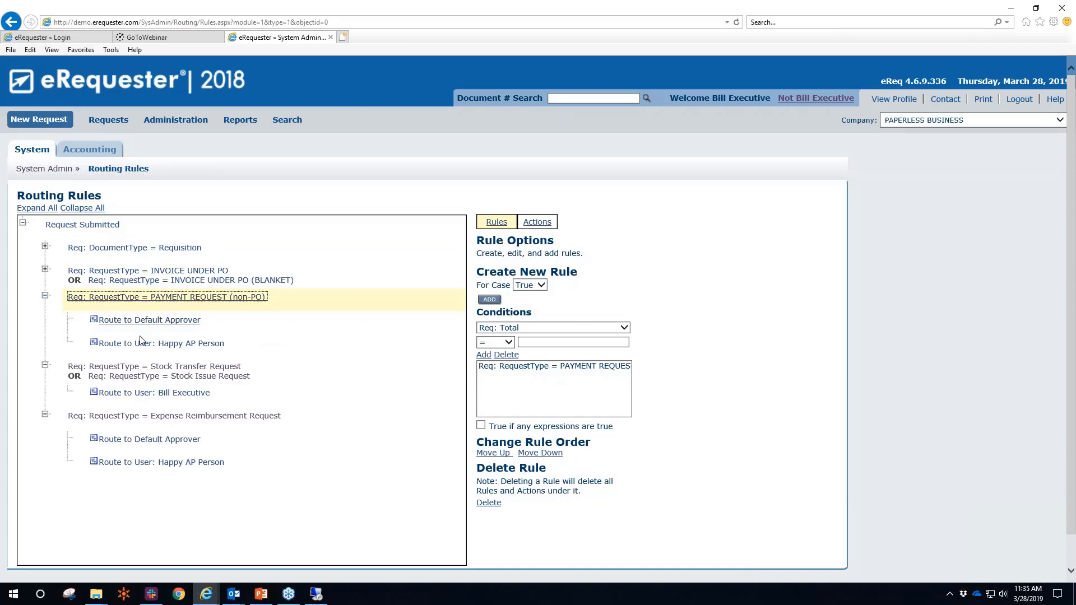
{"action": "left_click", "coordinate": [147, 271]}
{"action": "left_click", "coordinate": [147, 250]}
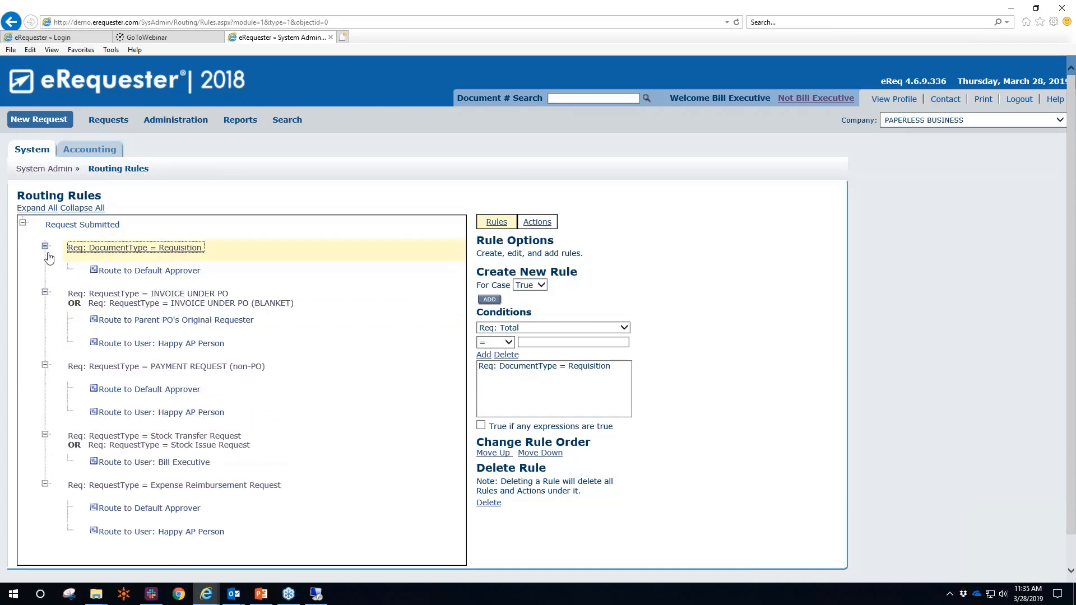
{"action": "left_click", "coordinate": [173, 122]}
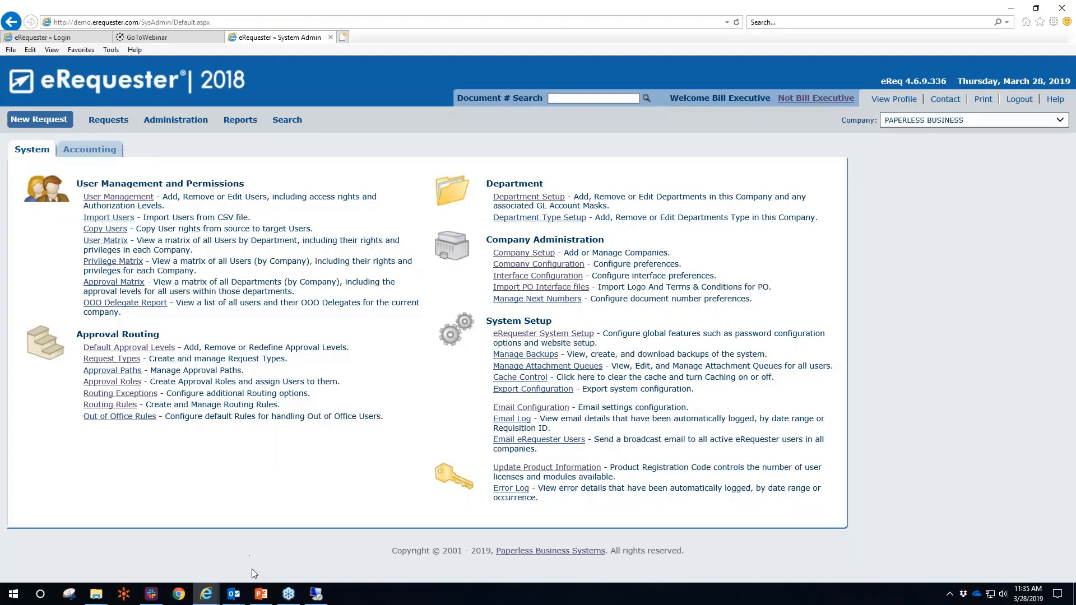
{"action": "mouse_move", "coordinate": [261, 593]}
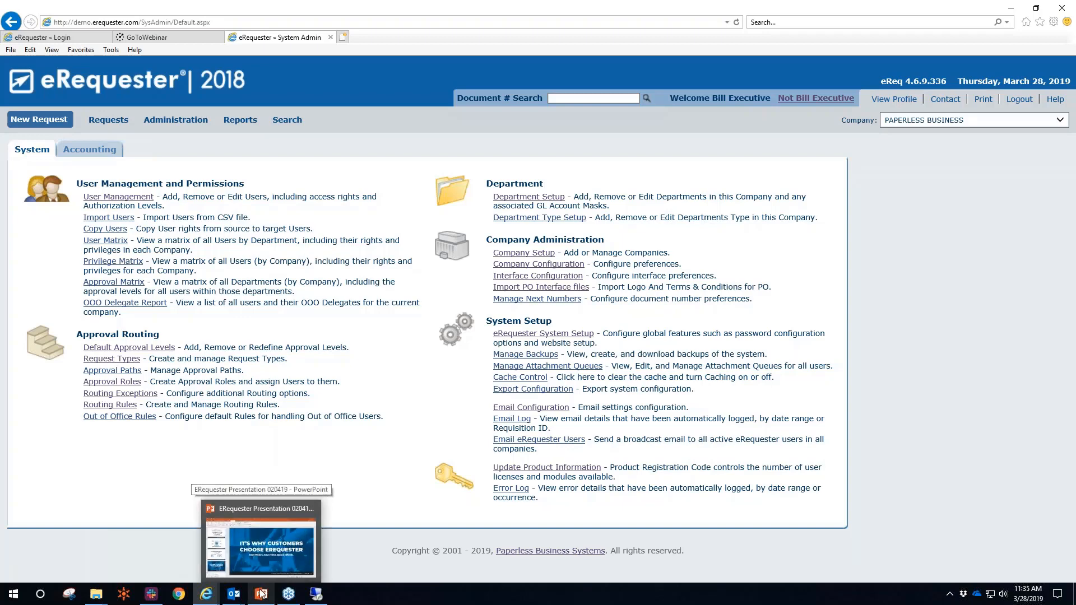
In New Shipment, keep Acumatica Shipments as the source document and focus the shipment field
{"action": "left_click", "coordinate": [261, 565]}
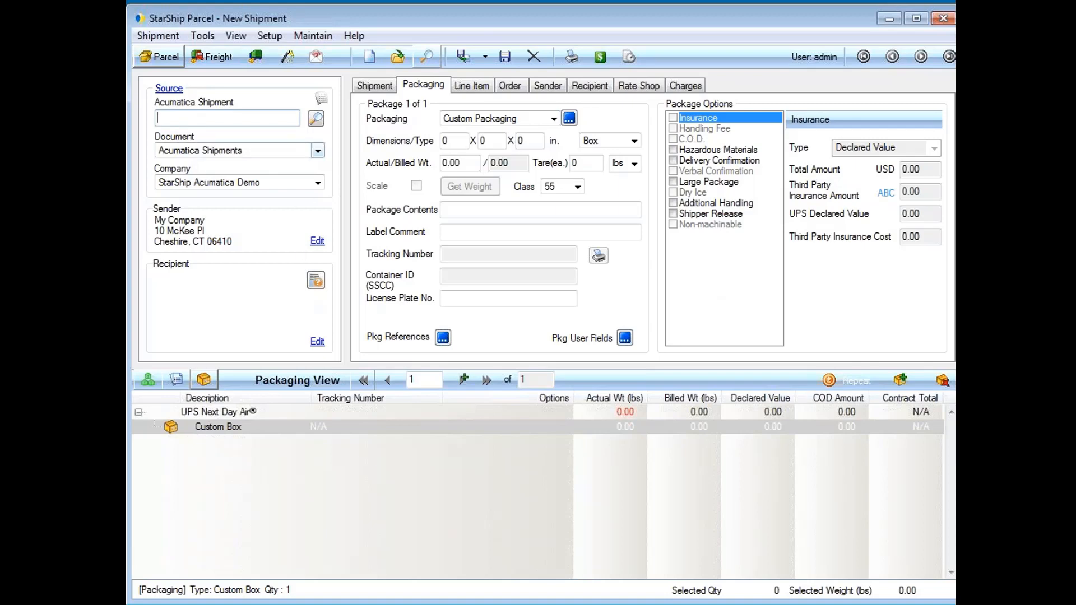
{"action": "left_click", "coordinate": [318, 150]}
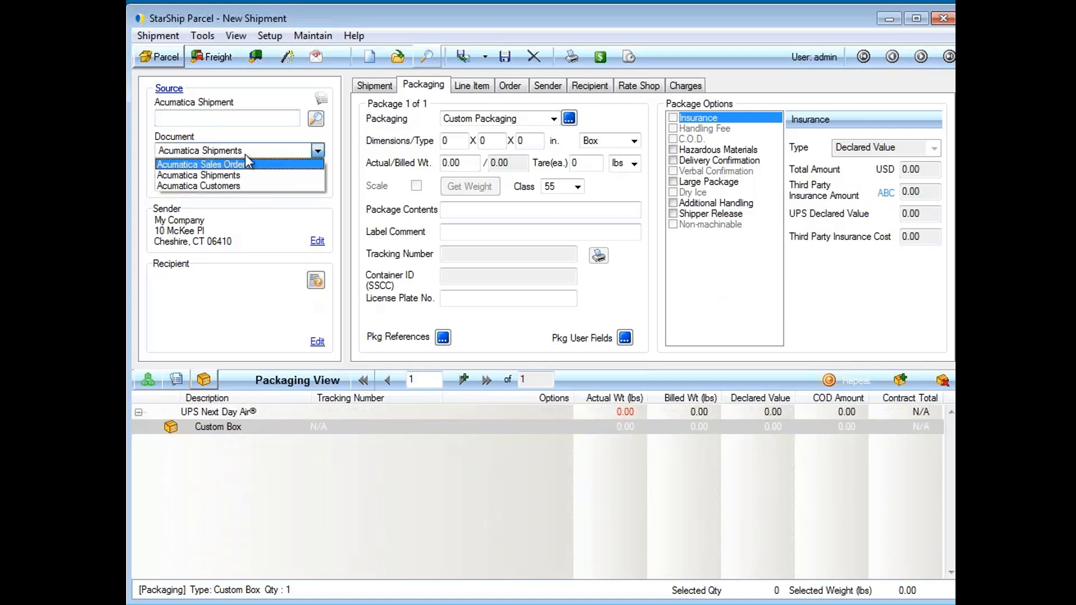
{"action": "left_click", "coordinate": [245, 153]}
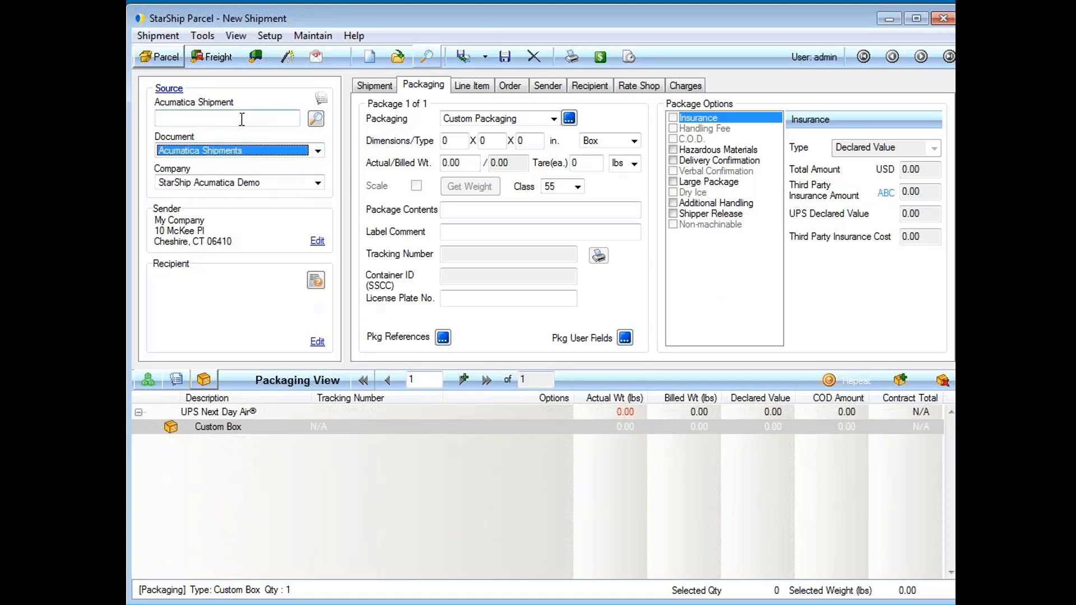
{"action": "left_click", "coordinate": [241, 120]}
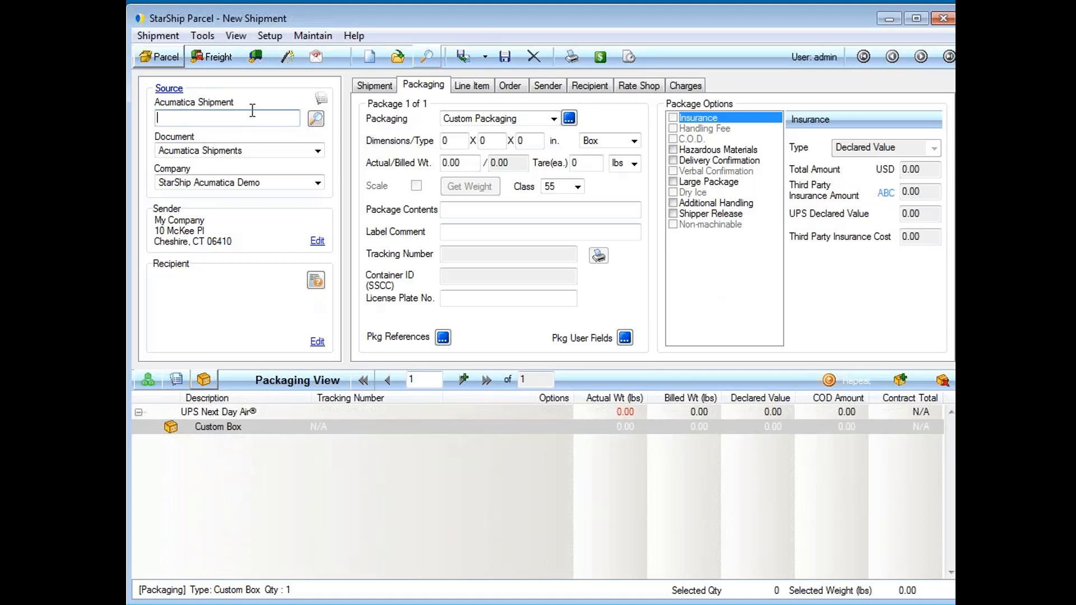
Search Acumatica shipments, try batch-processing all 14, cancel, and leave them all unticked
{"action": "left_click", "coordinate": [315, 120]}
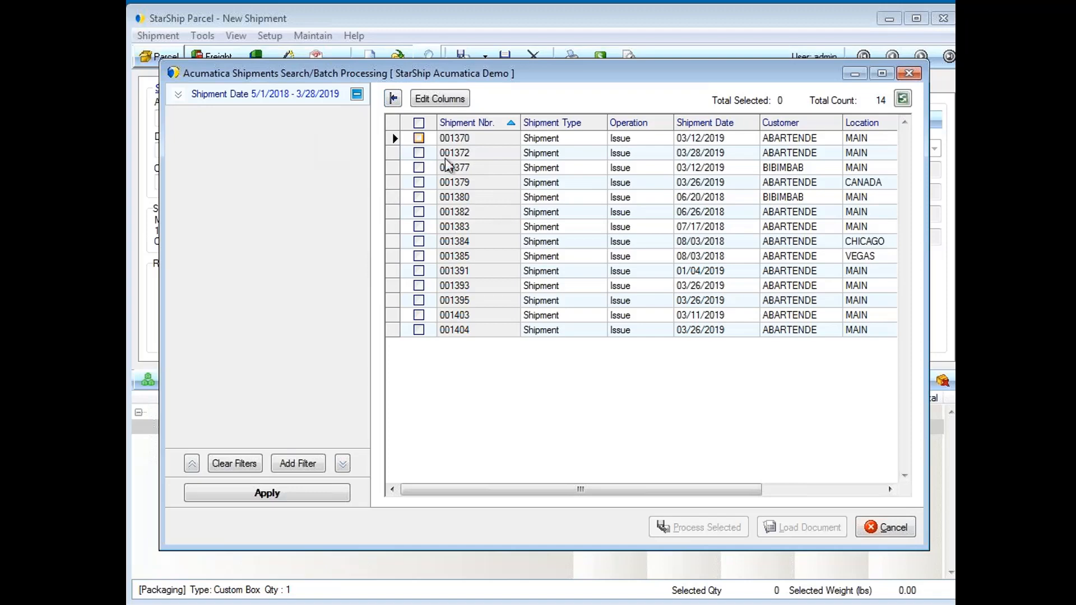
{"action": "left_click", "coordinate": [419, 123]}
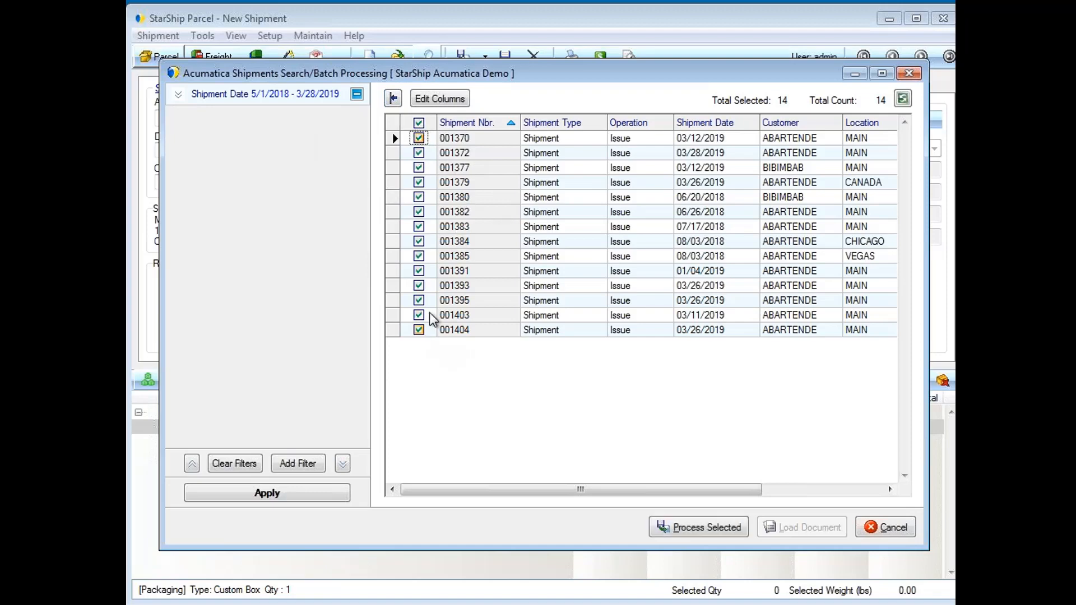
{"action": "left_click", "coordinate": [711, 530]}
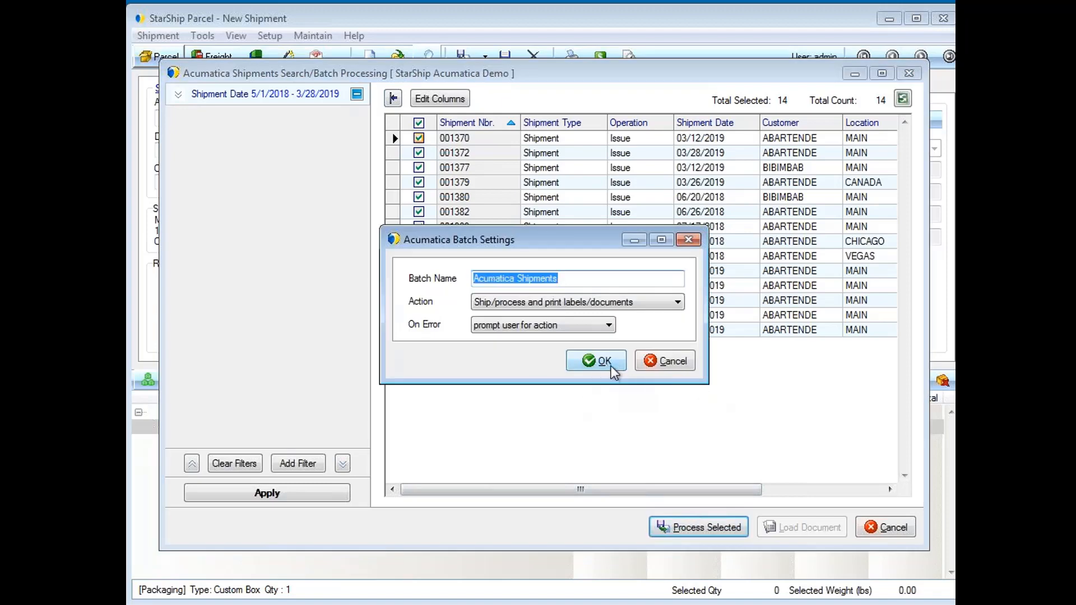
{"action": "left_click", "coordinate": [685, 365]}
{"action": "left_click", "coordinate": [418, 123]}
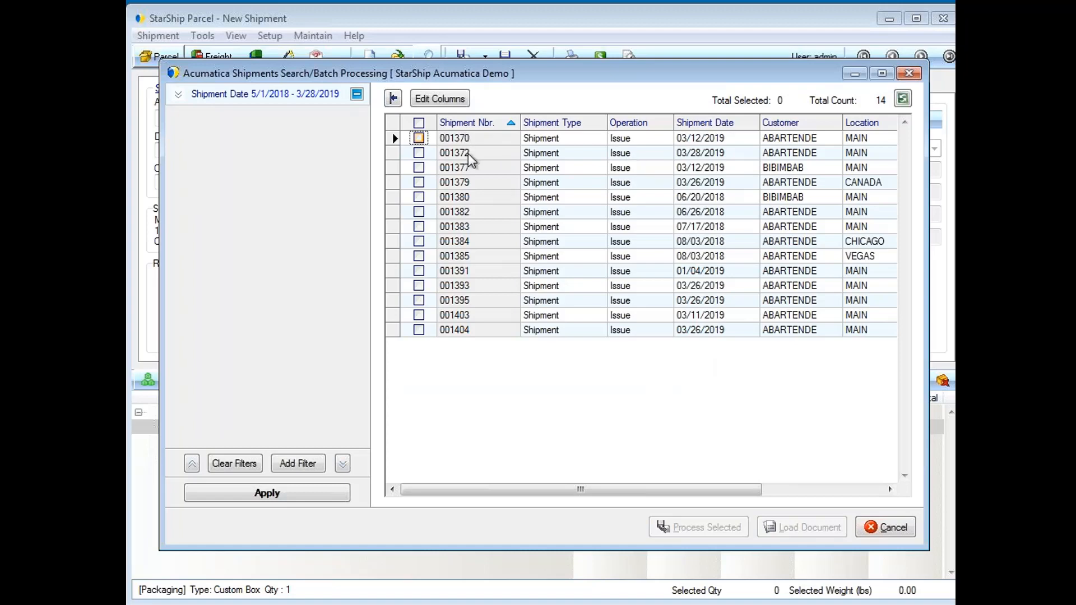
Load shipment 001372 and view its UPS Standard to Canada rate of 119.48 for two packages
{"action": "double_click", "coordinate": [465, 152]}
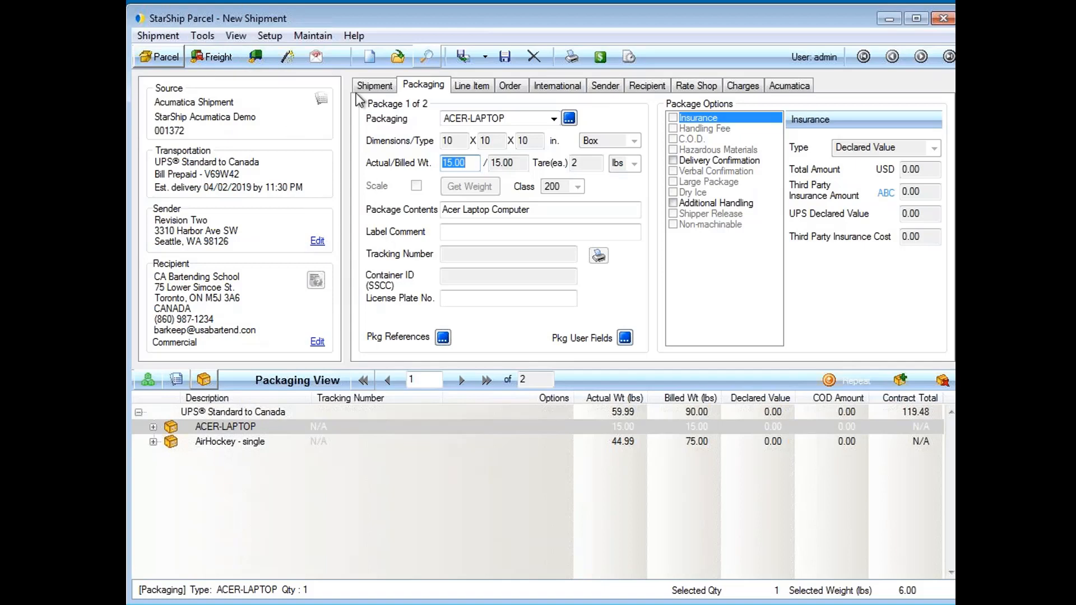
{"action": "left_click", "coordinate": [376, 86]}
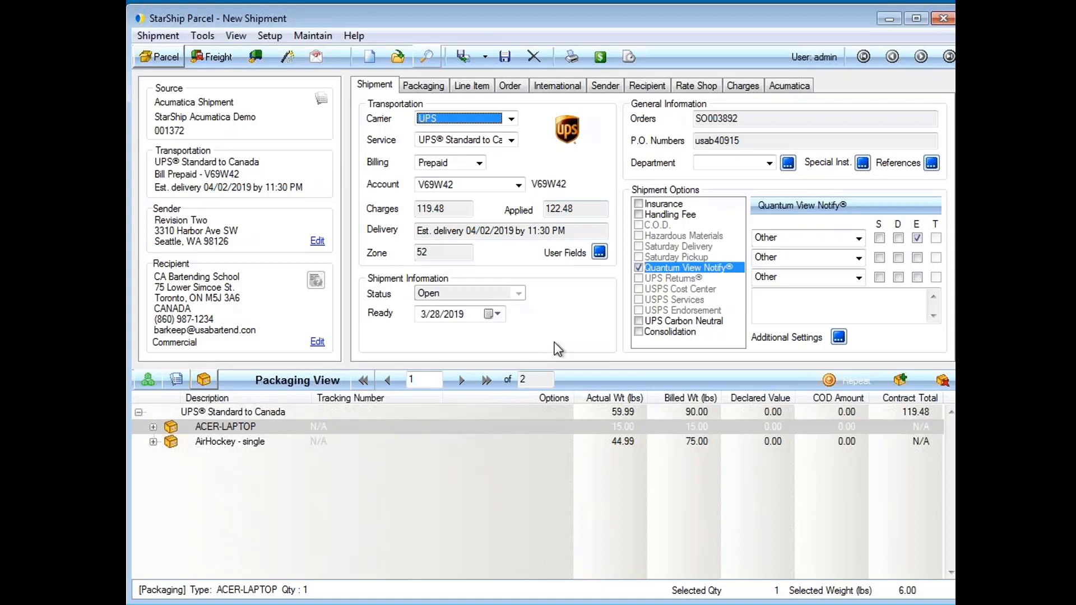
Enable the Quantum View Notify shipment option and review its exception-notification recipient settings
{"action": "left_click", "coordinate": [713, 272]}
{"action": "left_click", "coordinate": [709, 261]}
{"action": "left_click", "coordinate": [709, 267]}
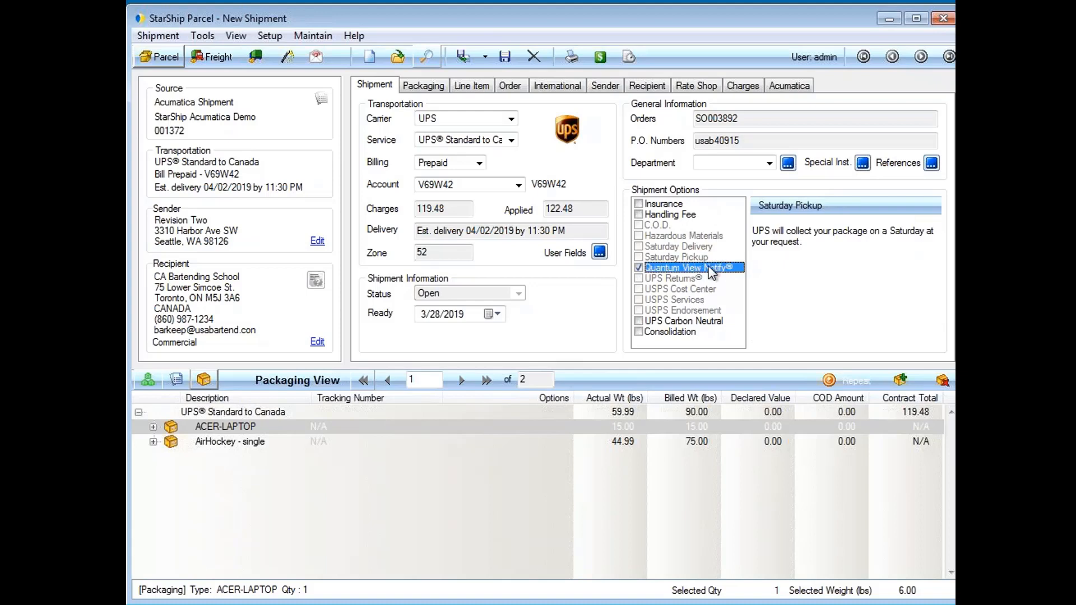
{"action": "left_click", "coordinate": [840, 338]}
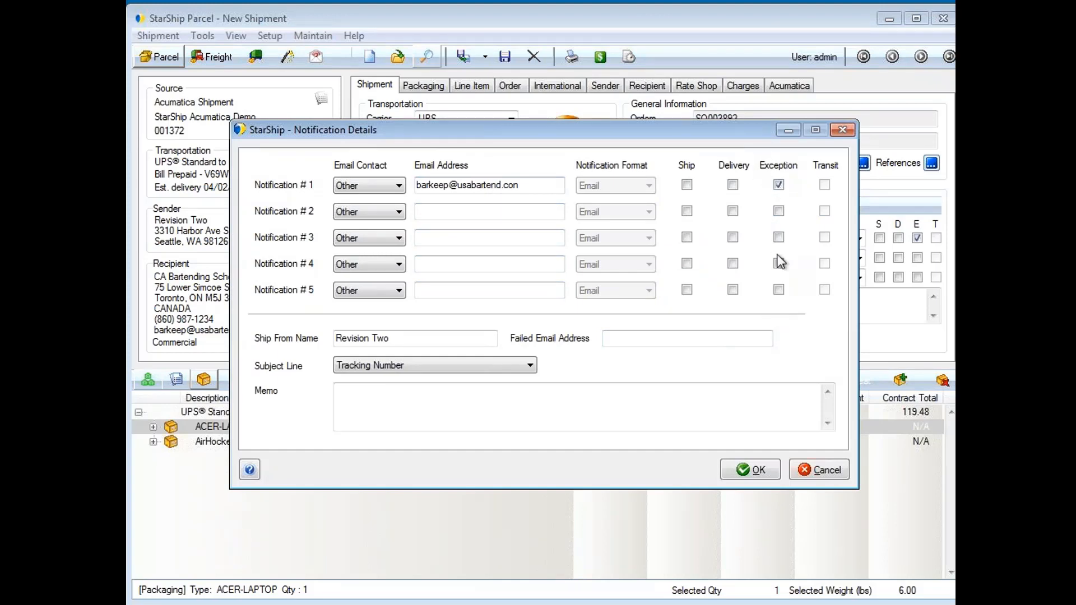
{"action": "left_click", "coordinate": [827, 470]}
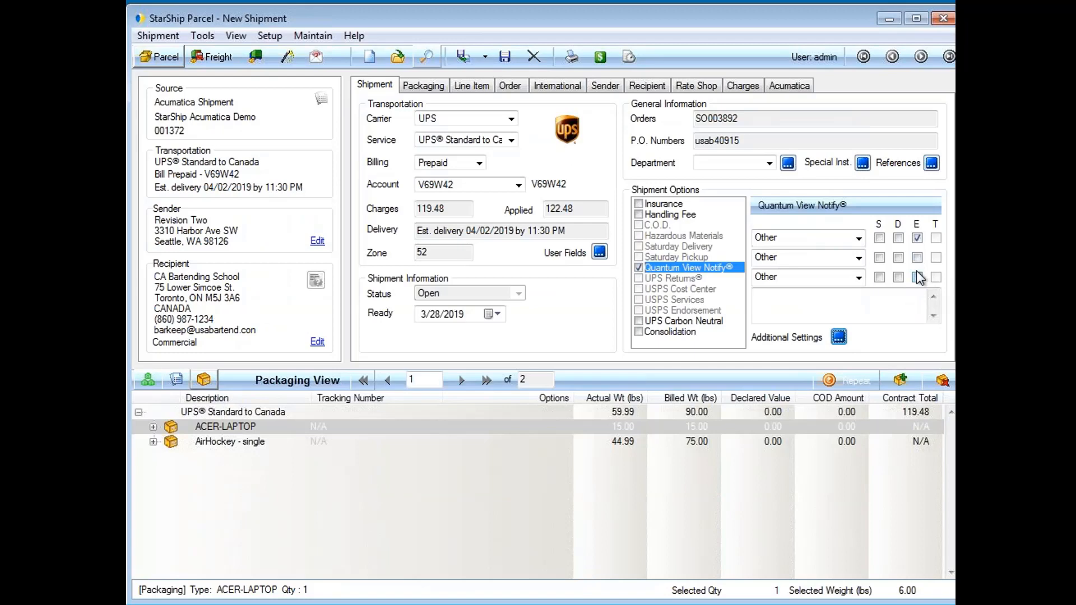
Expand all packages and show ACER-LAPTOP's details: 10 x 10 x 10 in box, 15.00 lbs
{"action": "right_click", "coordinate": [281, 415]}
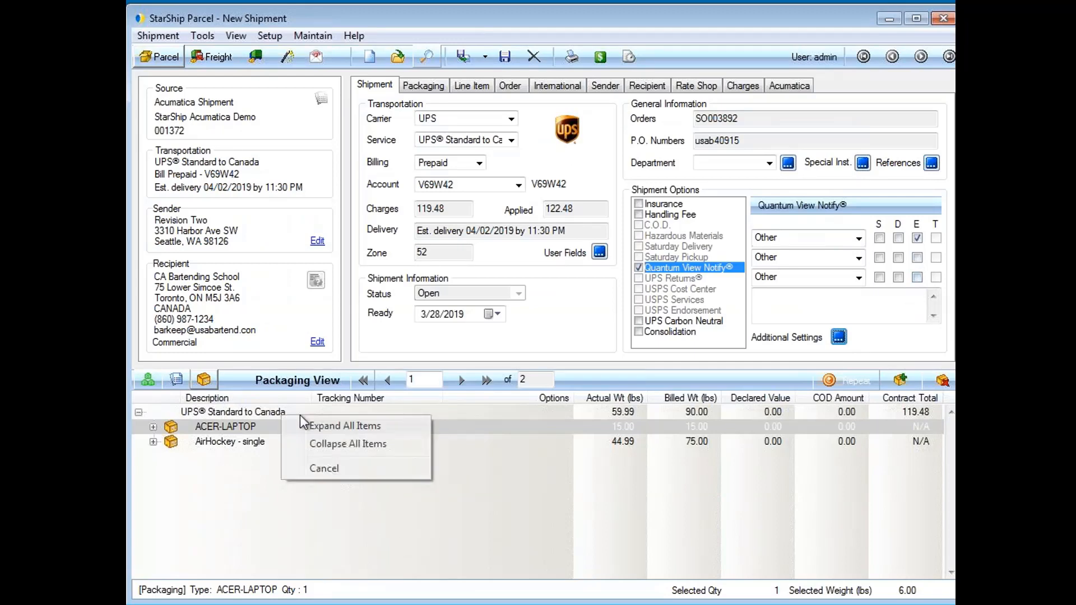
{"action": "left_click", "coordinate": [339, 429]}
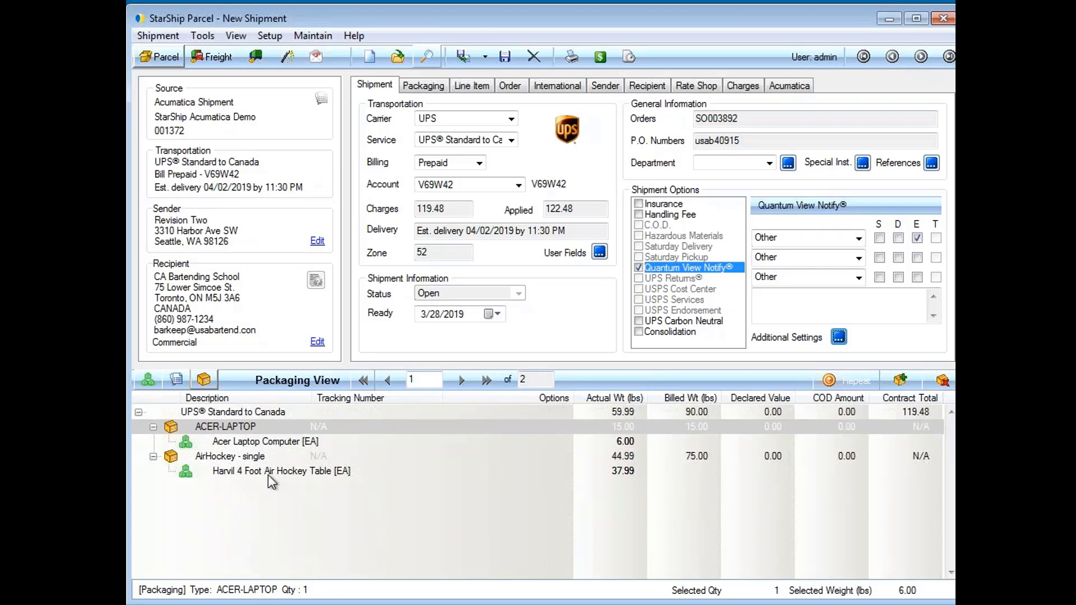
{"action": "left_click", "coordinate": [247, 429]}
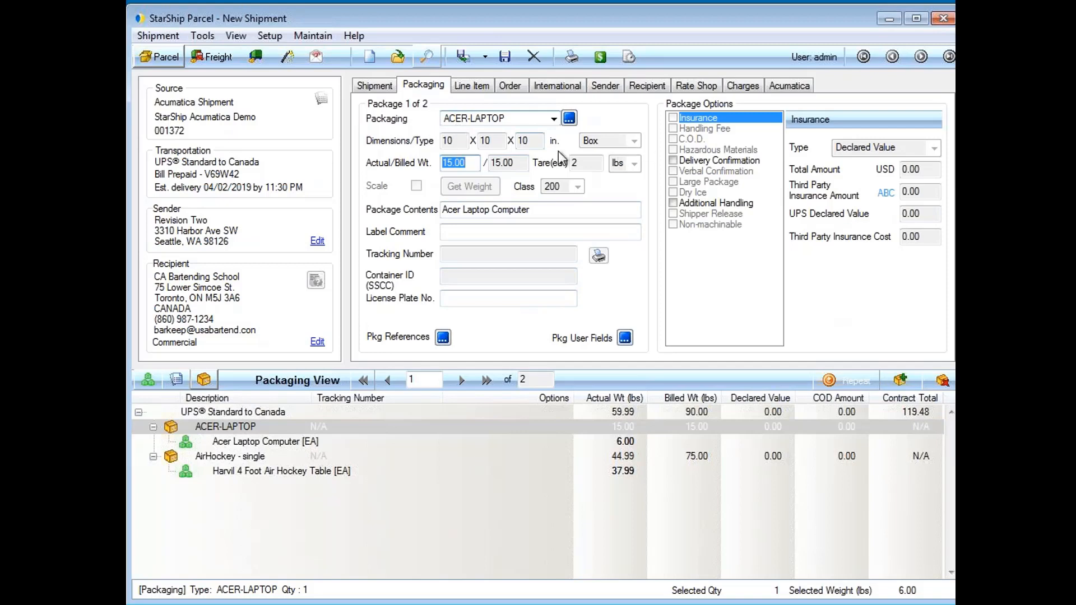
Keep ACER-LAPTOP as the package type and show line item AACOMPUT01, the Acer Laptop Computer
{"action": "left_click", "coordinate": [553, 119]}
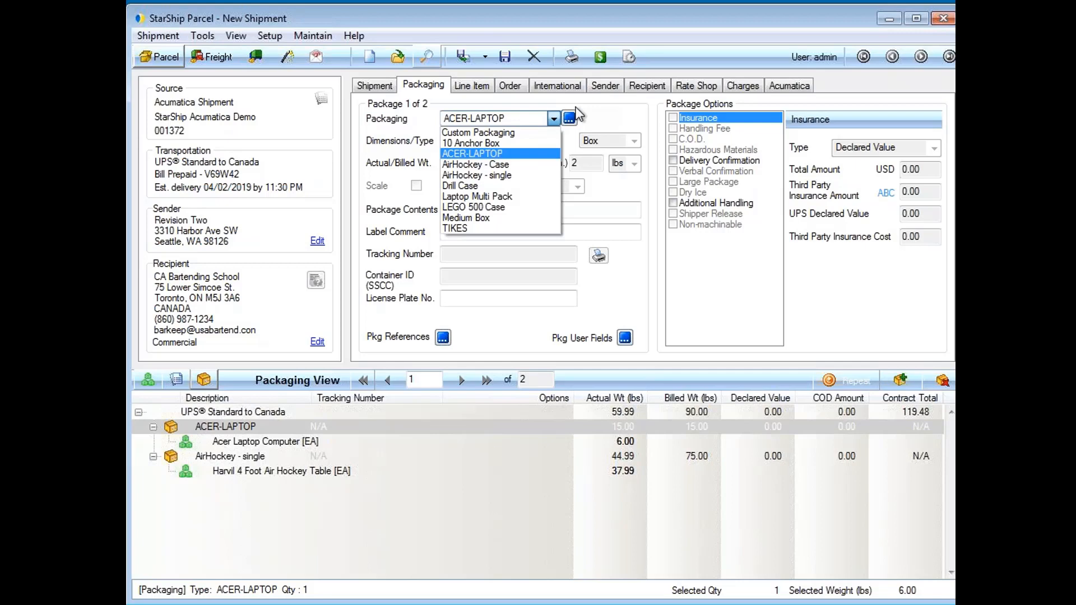
{"action": "left_click", "coordinate": [384, 120]}
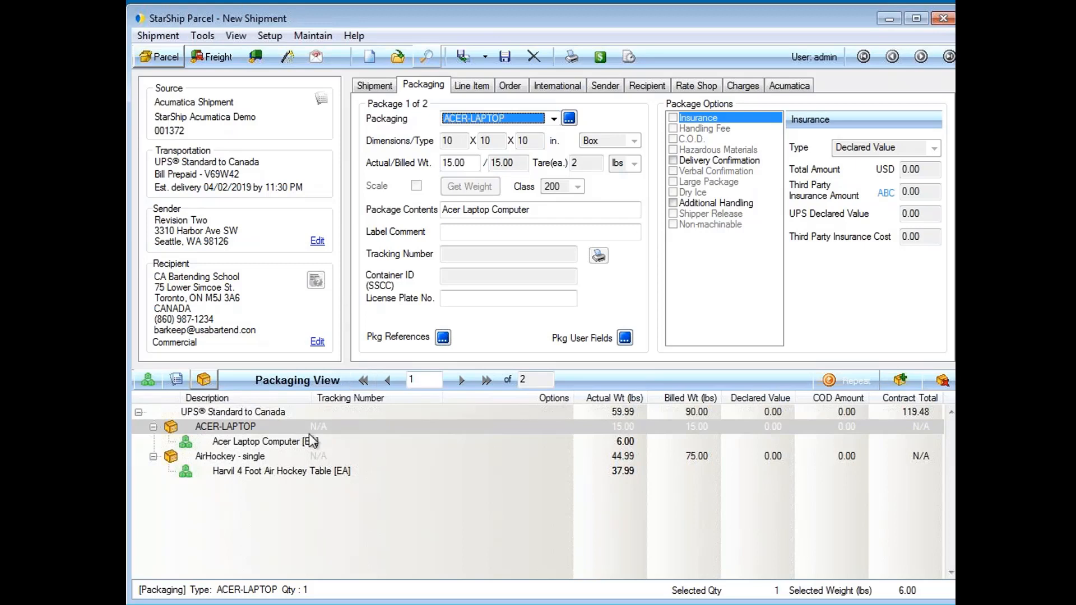
{"action": "left_click", "coordinate": [284, 442]}
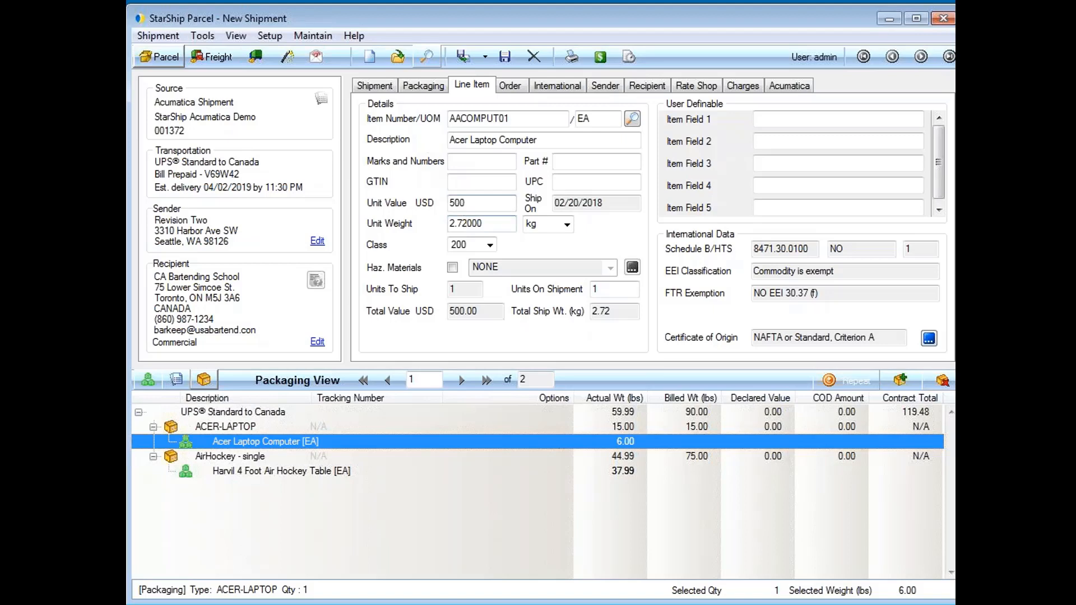
{"action": "left_click", "coordinate": [930, 338]}
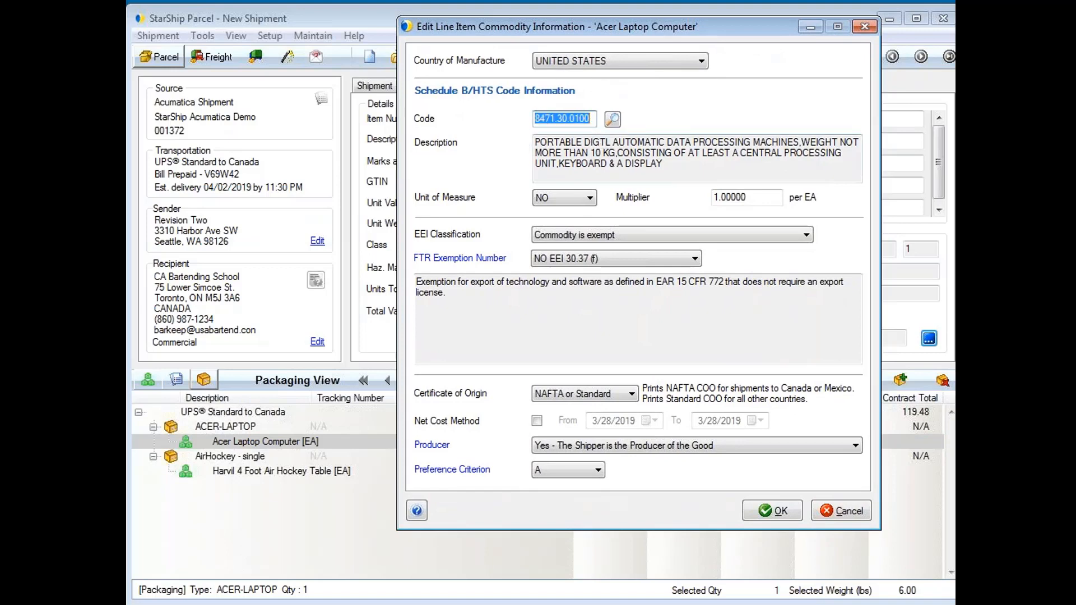
{"action": "left_click", "coordinate": [613, 119]}
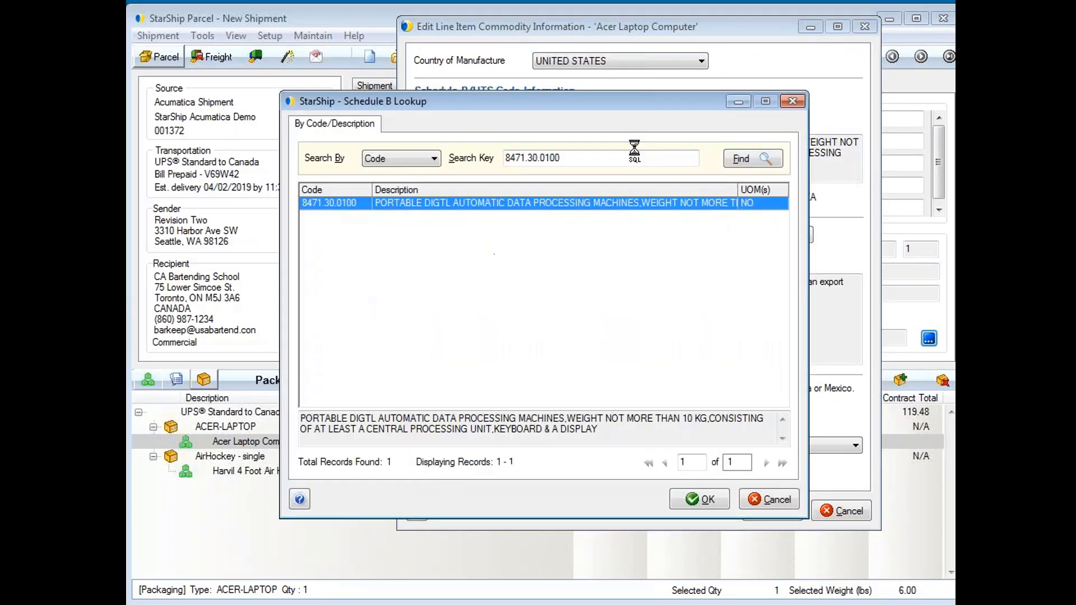
{"action": "left_click", "coordinate": [394, 158]}
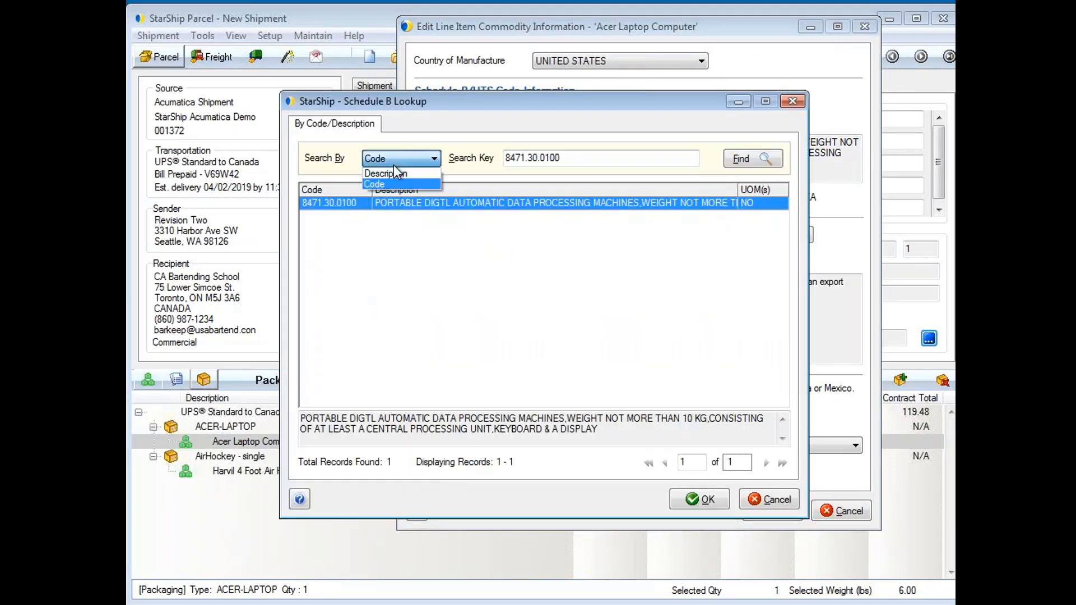
{"action": "left_click", "coordinate": [398, 174]}
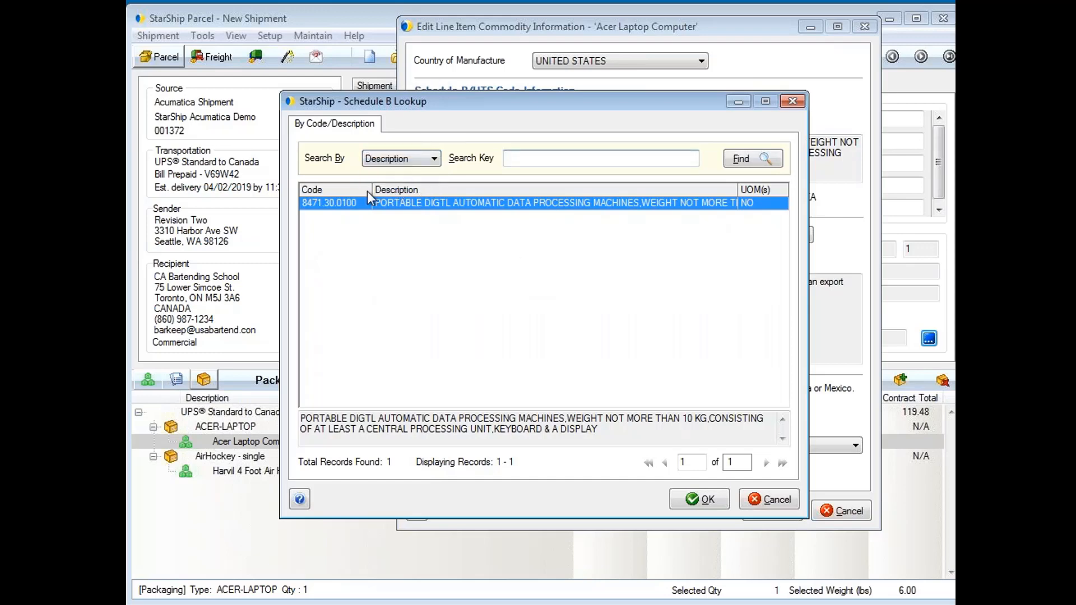
{"action": "left_click", "coordinate": [772, 500]}
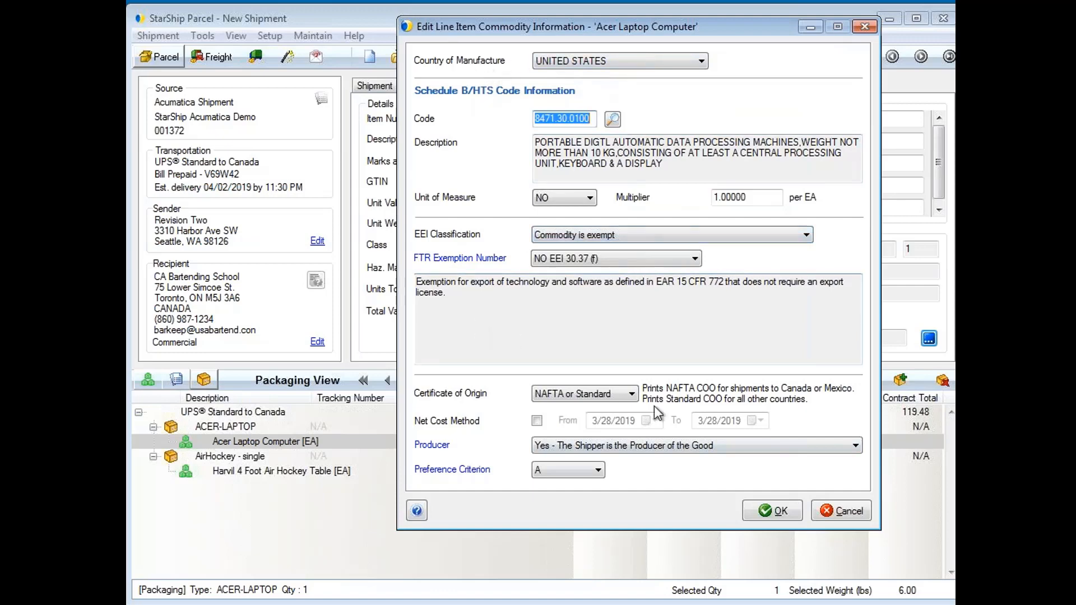
{"action": "left_click", "coordinate": [780, 512]}
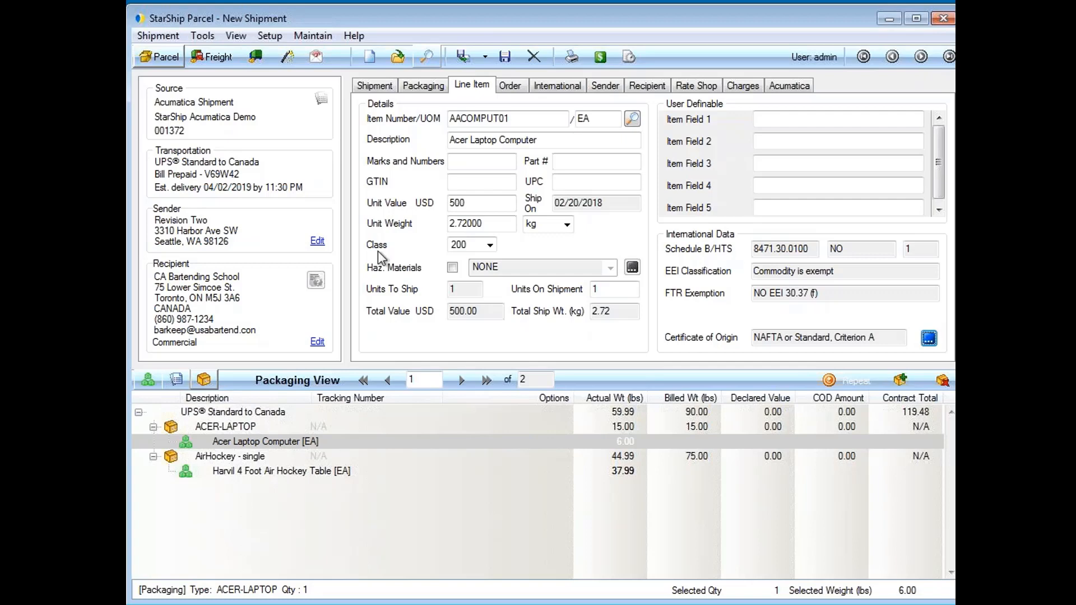
Run the Shipping Assistant, accepting the ship quantities and package details for both items
{"action": "left_click", "coordinate": [289, 55]}
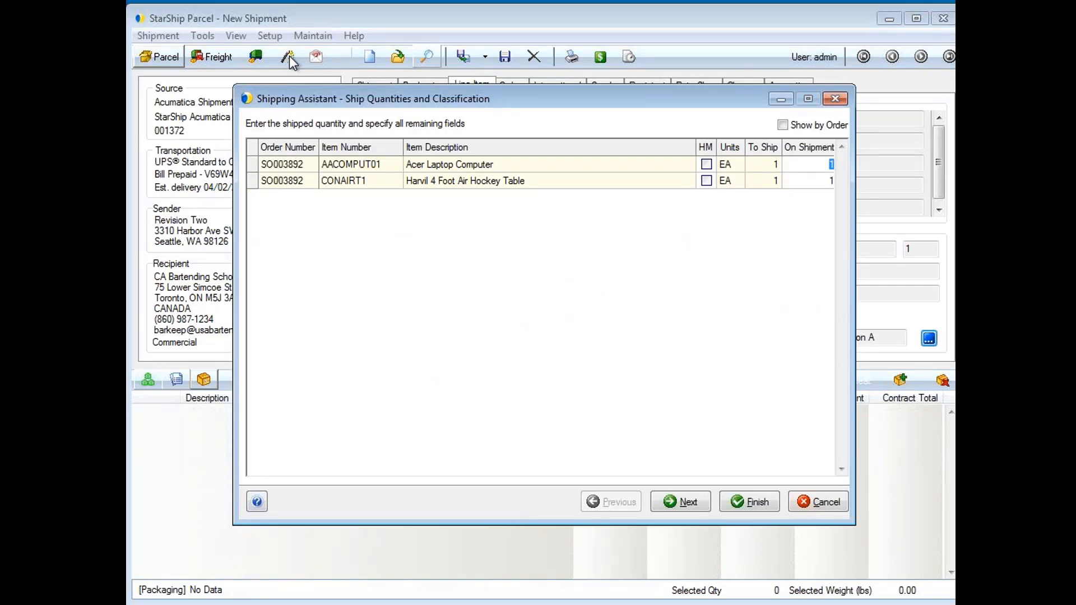
{"action": "left_click_drag", "start_coordinate": [507, 102], "coordinate": [500, 109]}
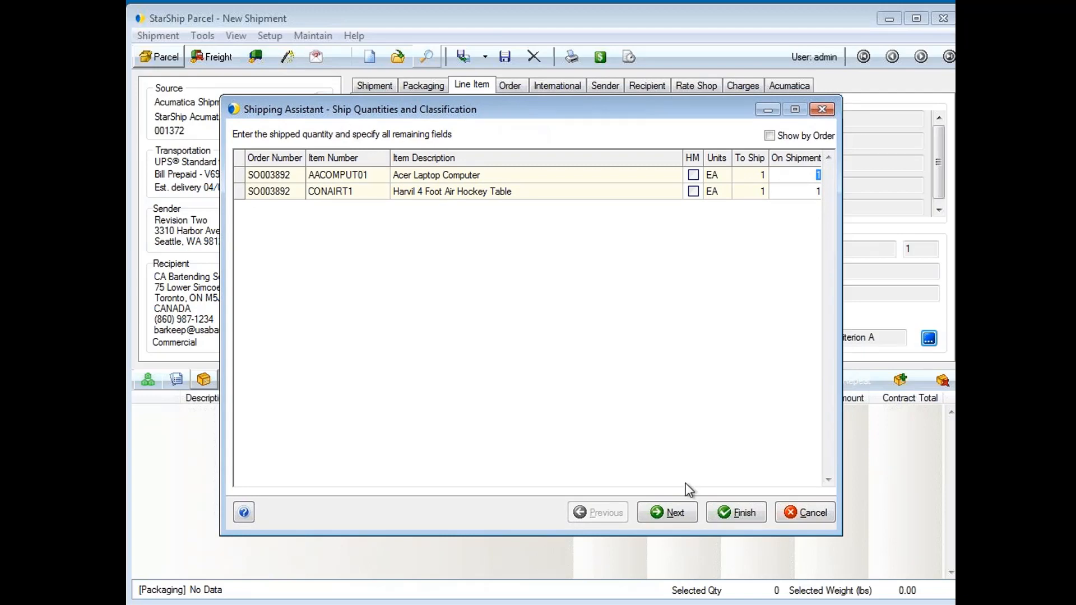
{"action": "left_click", "coordinate": [671, 513]}
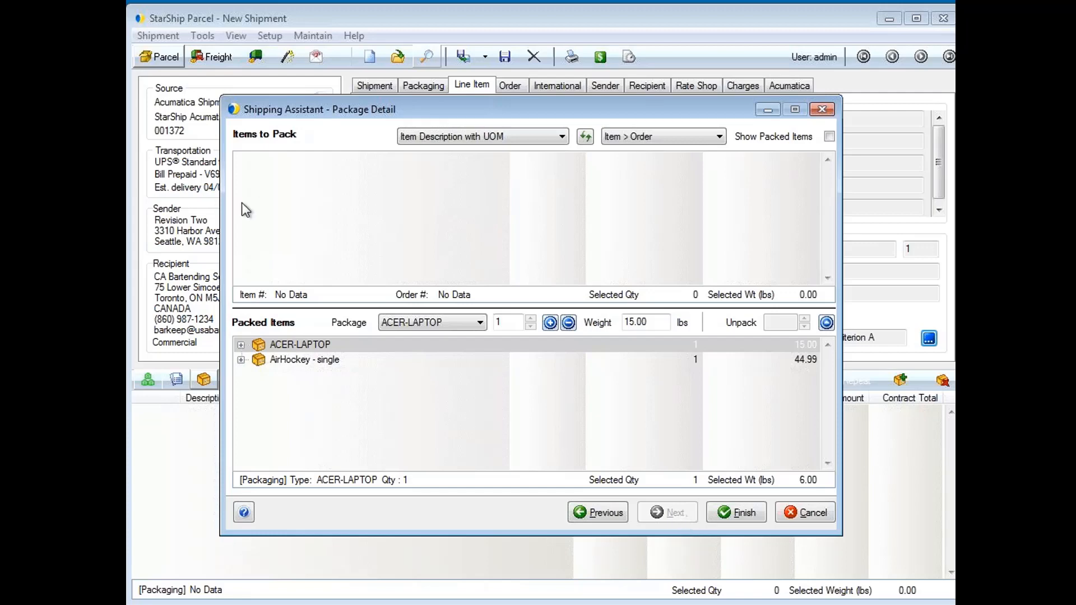
{"action": "left_click", "coordinate": [731, 515]}
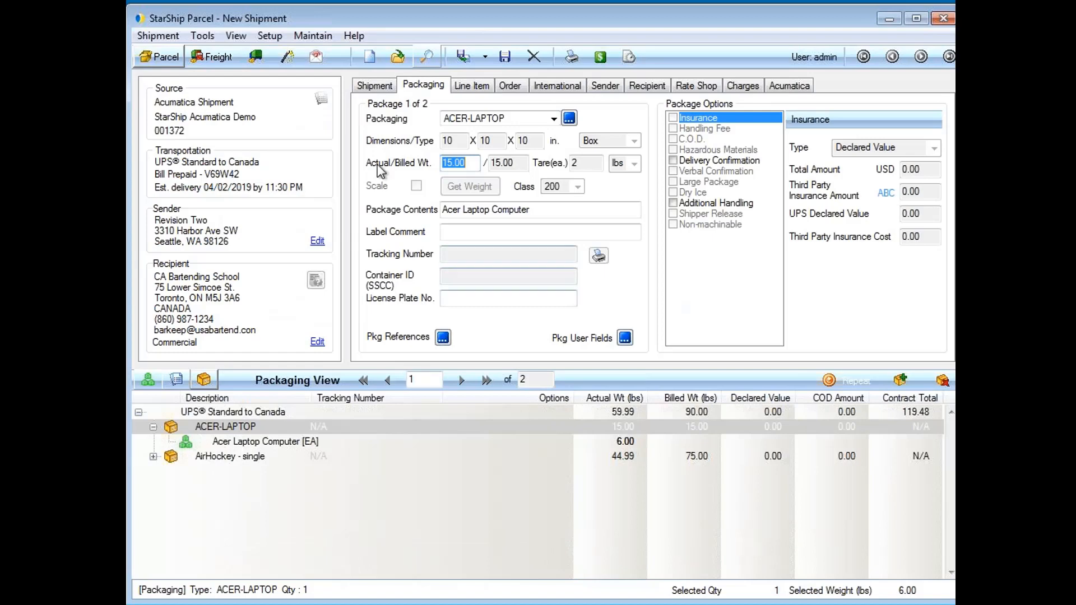
Compare carrier rate quotes, sorting by charge and service and toggling between contract and list rates
{"action": "left_click", "coordinate": [603, 66]}
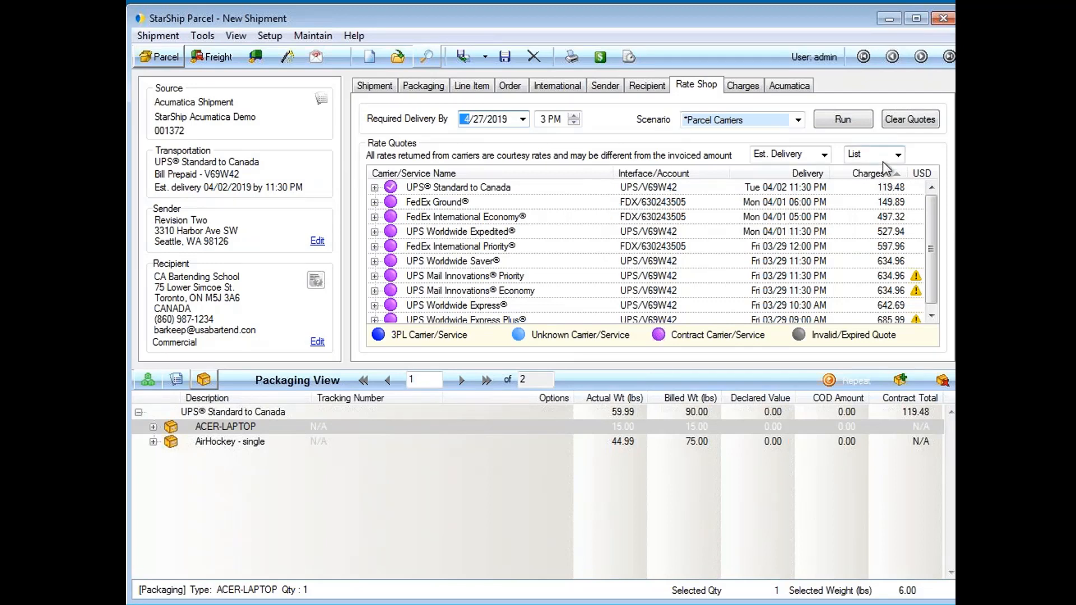
{"action": "left_click", "coordinate": [899, 174]}
{"action": "left_click", "coordinate": [495, 173]}
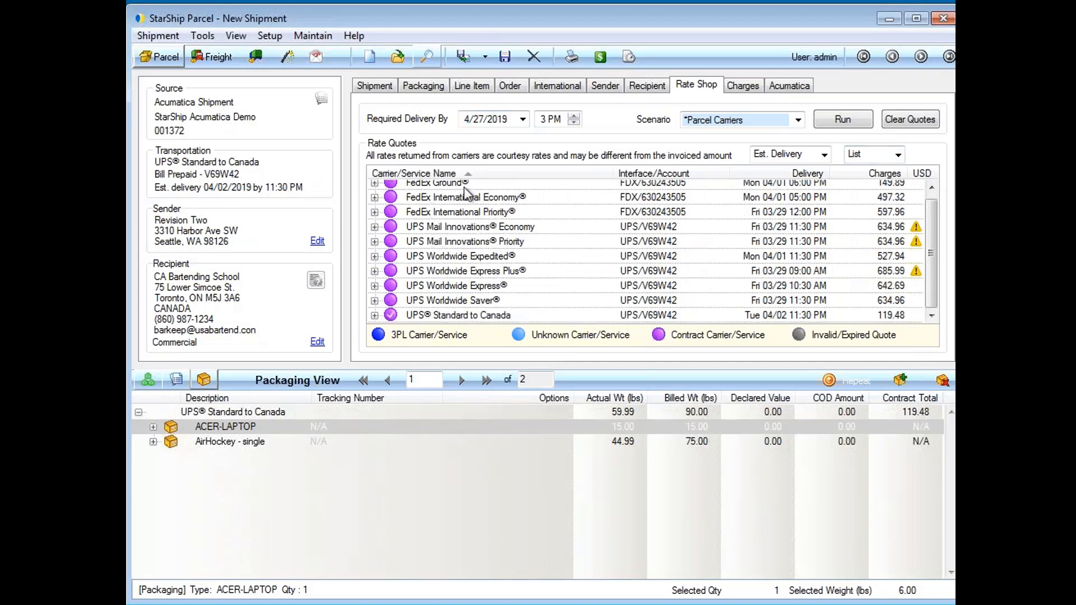
{"action": "left_click", "coordinate": [898, 154]}
{"action": "left_click", "coordinate": [880, 181]}
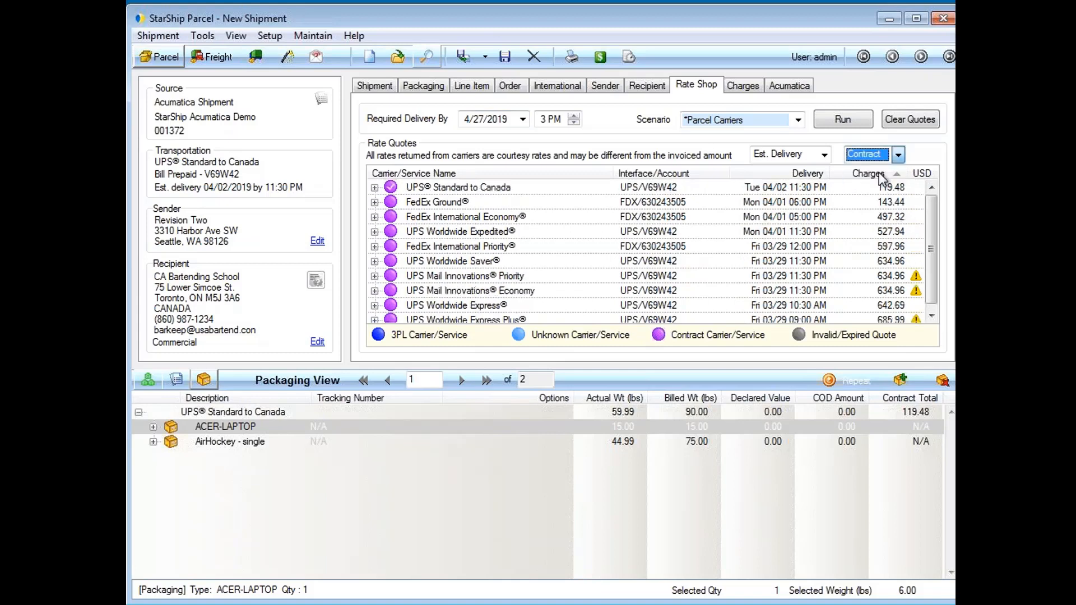
{"action": "left_click", "coordinate": [895, 158]}
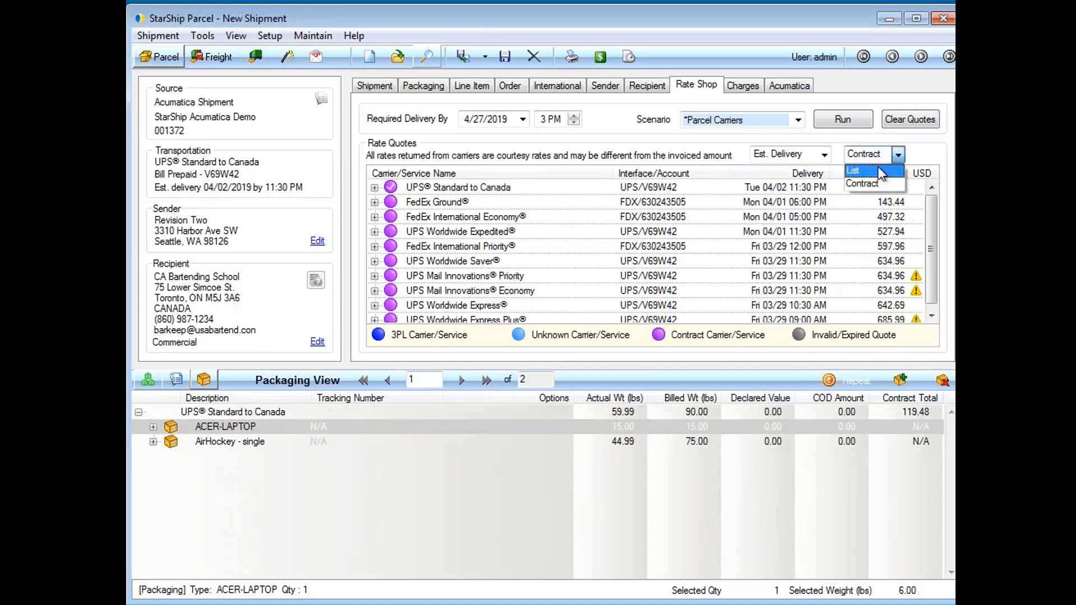
{"action": "left_click", "coordinate": [878, 167]}
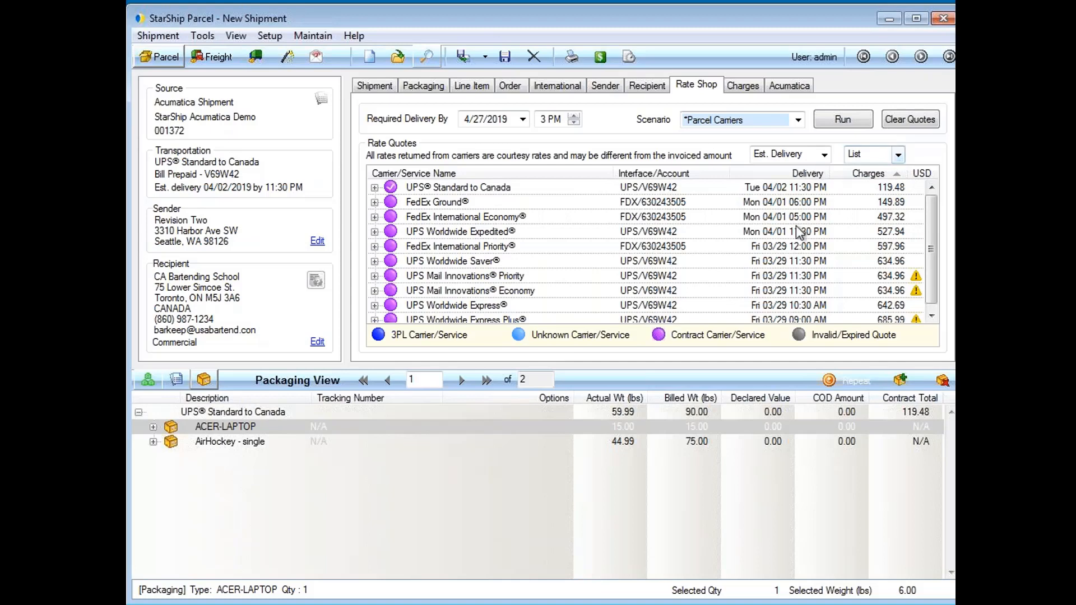
{"action": "left_click", "coordinate": [826, 155]}
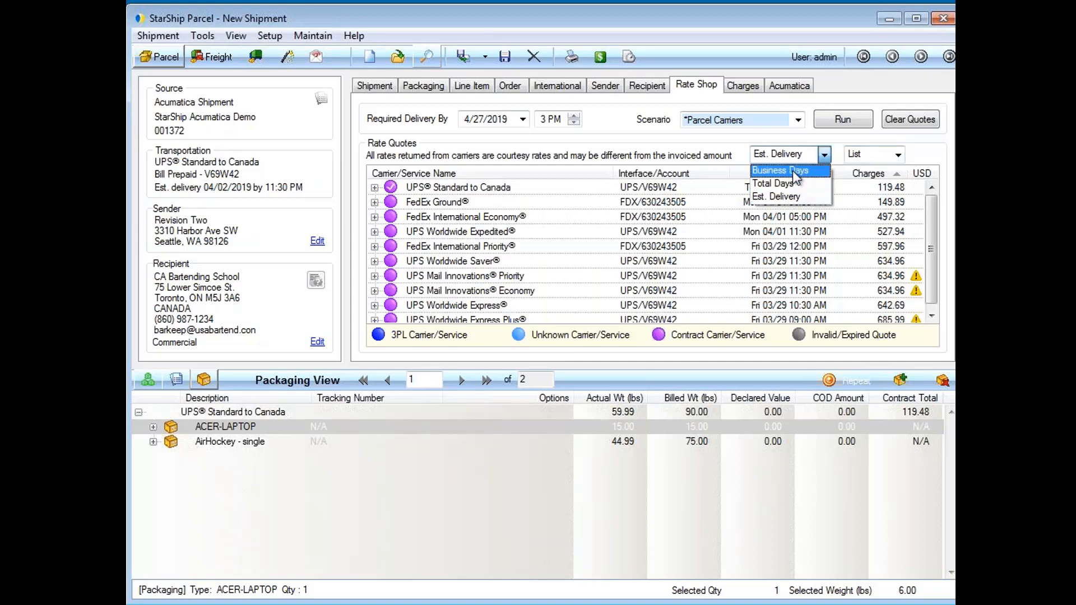
{"action": "left_click", "coordinate": [671, 149]}
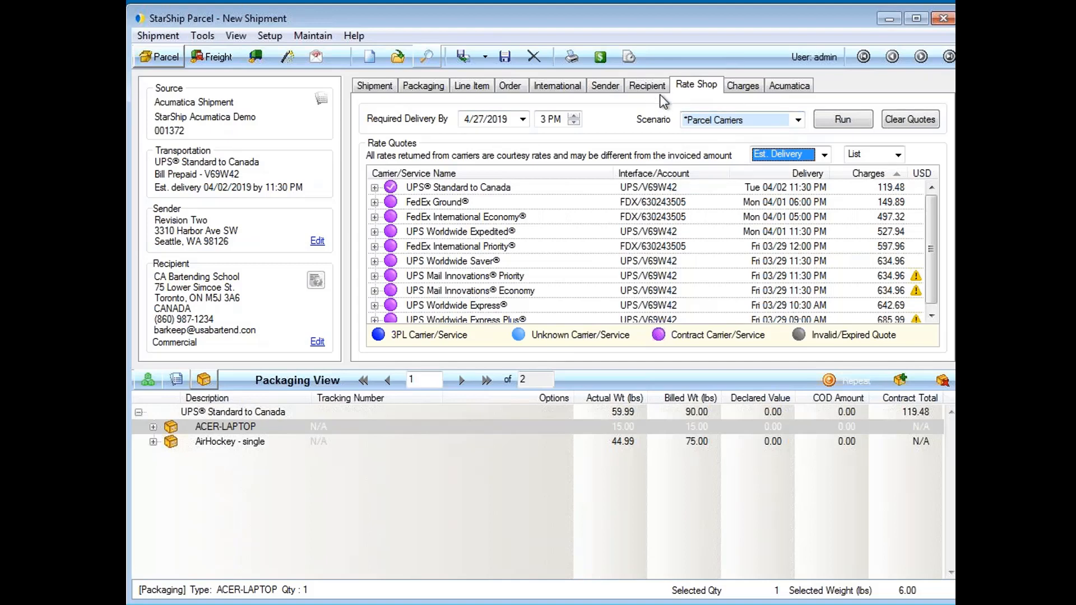
Review the charges breakdown and the $3.00 freight rule behind the 122.48 applied amount
{"action": "left_click", "coordinate": [741, 89]}
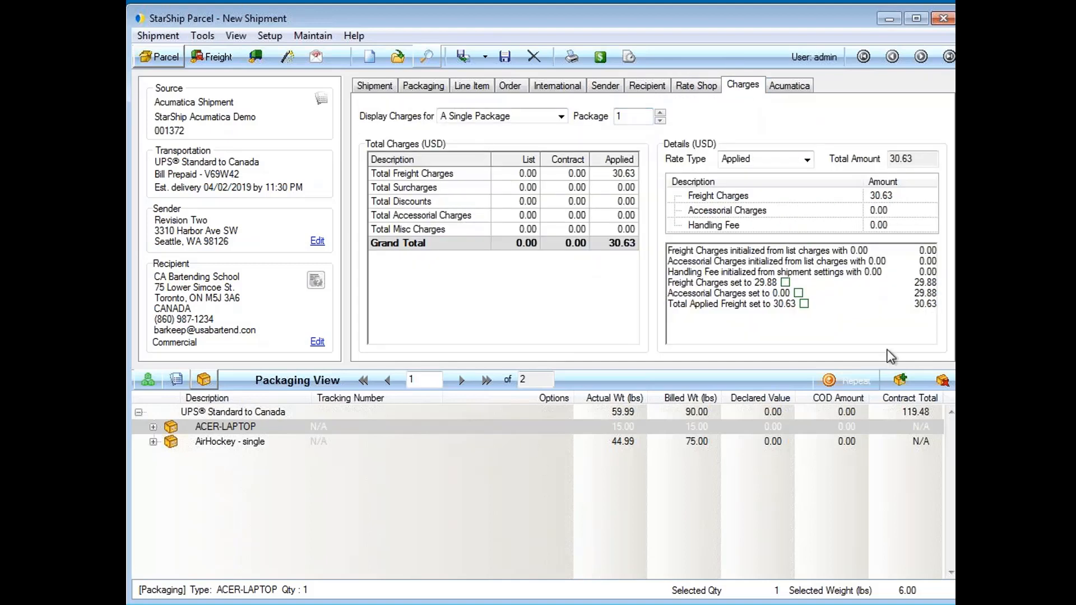
{"action": "left_click", "coordinate": [804, 304]}
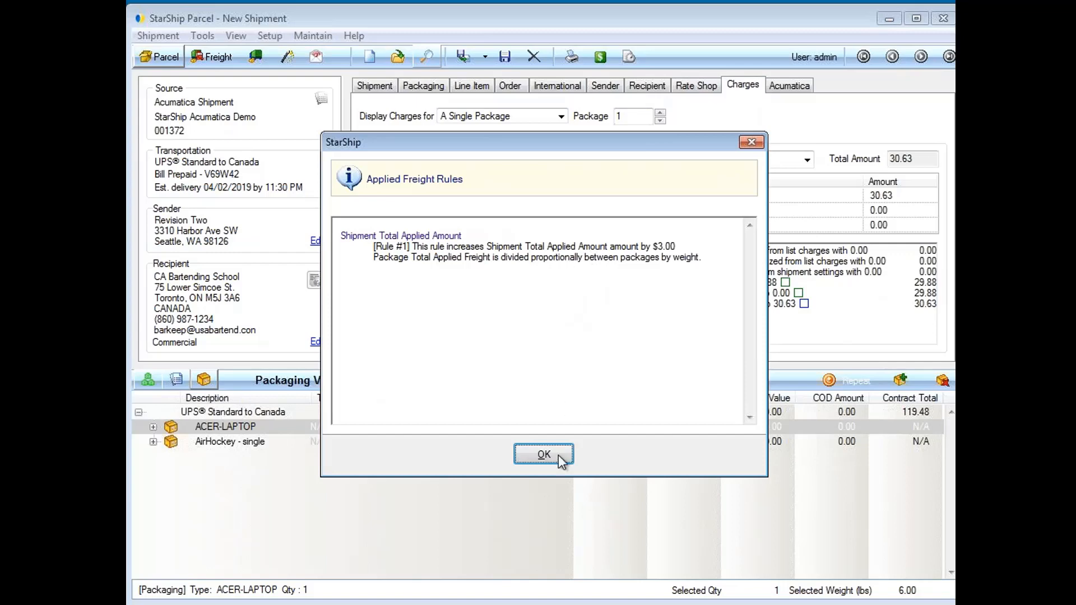
{"action": "left_click", "coordinate": [540, 453]}
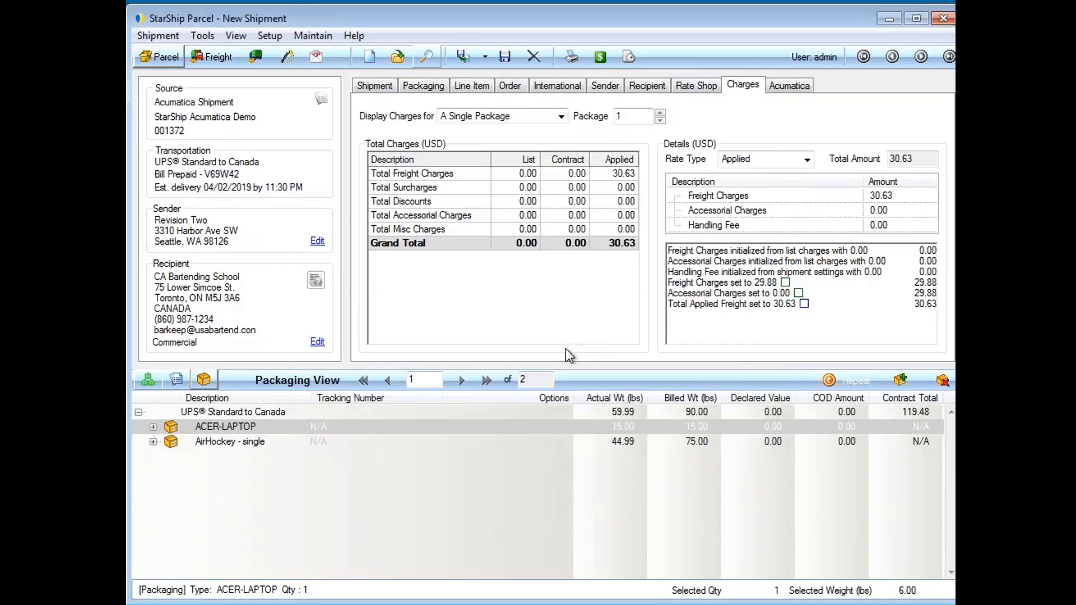
{"action": "left_click", "coordinate": [381, 90]}
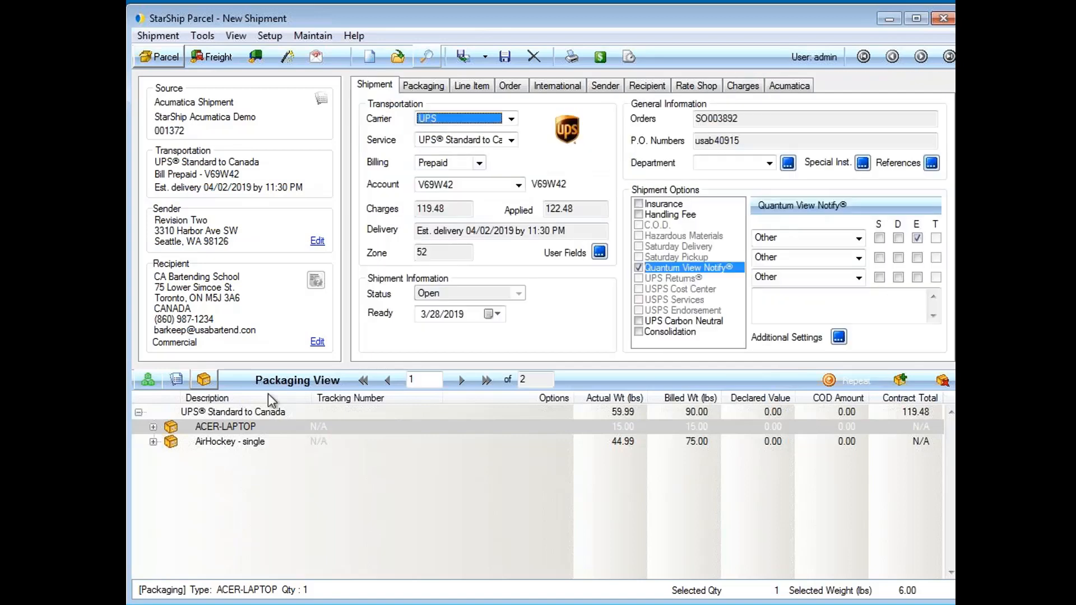
Assign department AJ, then process shipment 001372 so its labels and documents print
{"action": "left_click", "coordinate": [769, 163]}
{"action": "left_click", "coordinate": [732, 210]}
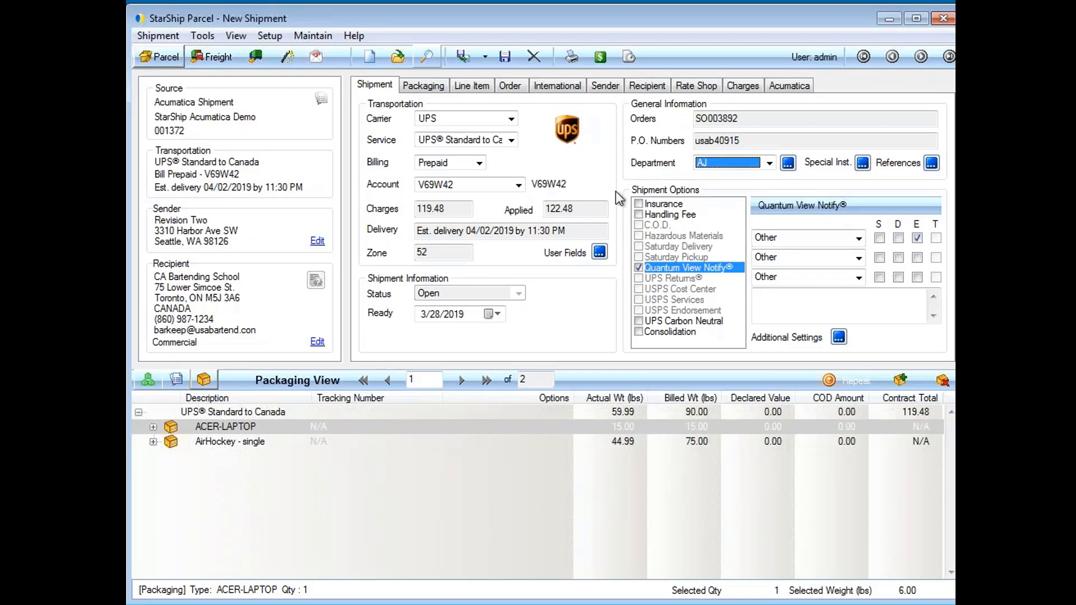
{"action": "left_click", "coordinate": [466, 59]}
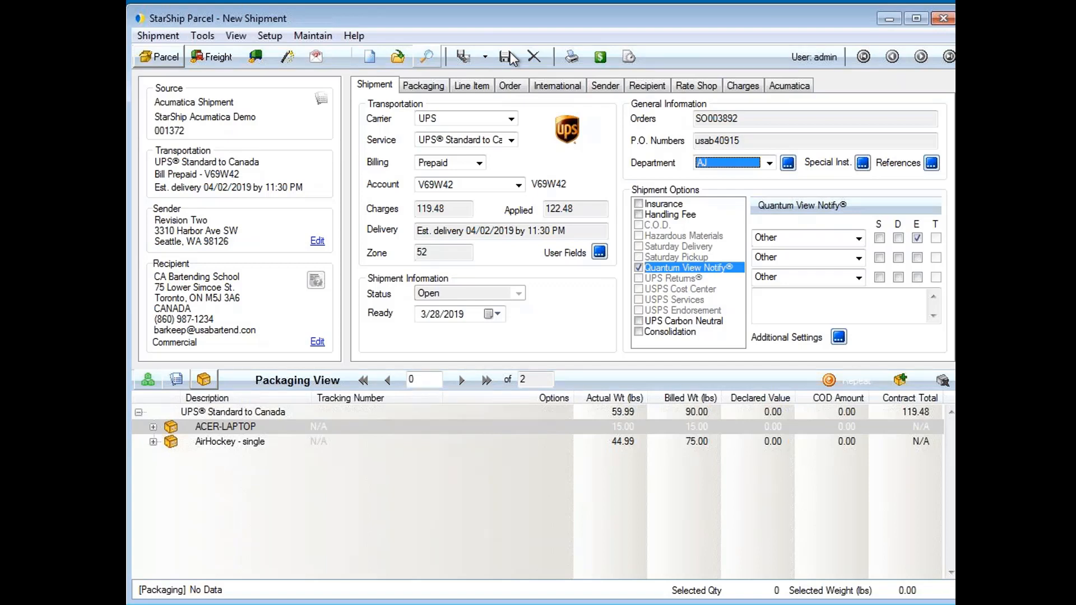
{"action": "left_click", "coordinate": [510, 57]}
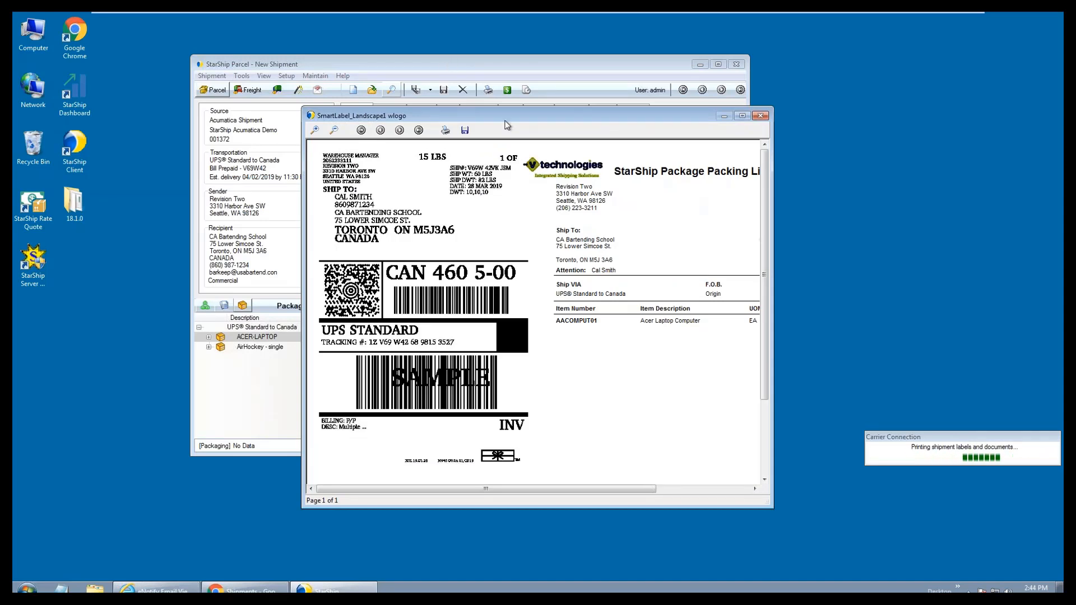
Enlarge and read each package's label and packing list, closing both previews
{"action": "left_click_drag", "start_coordinate": [741, 118], "coordinate": [545, 63]}
{"action": "left_click", "coordinate": [545, 62]}
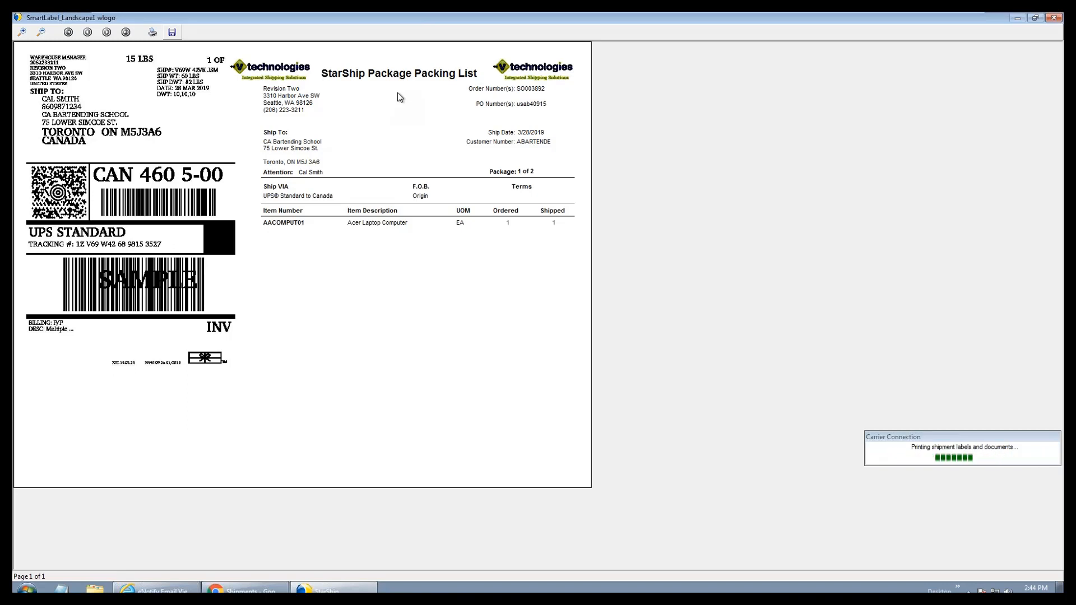
{"action": "left_click", "coordinate": [1046, 20]}
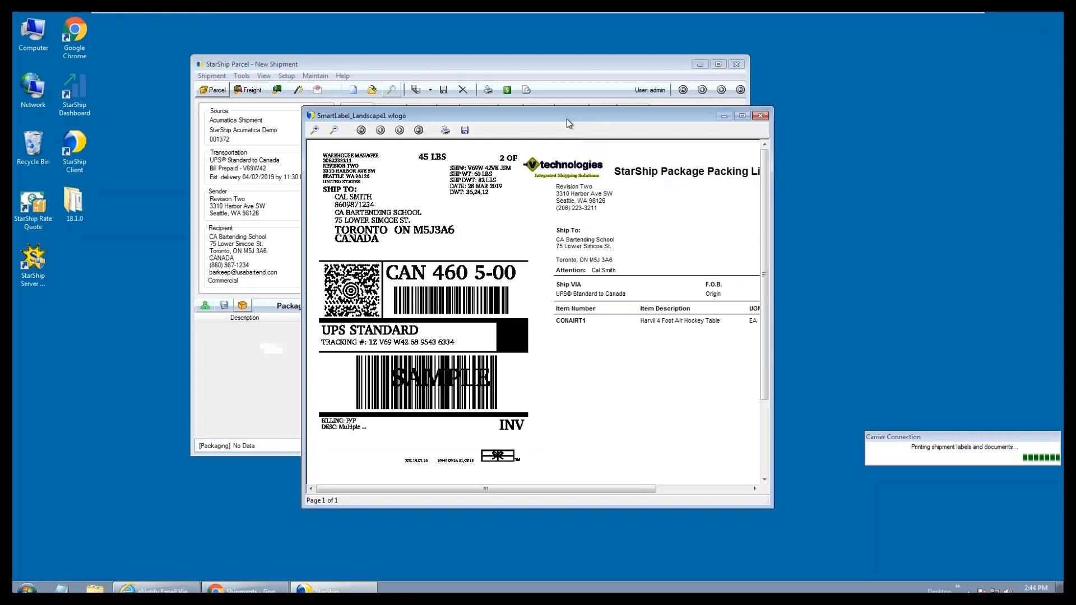
{"action": "left_click_drag", "start_coordinate": [567, 118], "coordinate": [428, 89]}
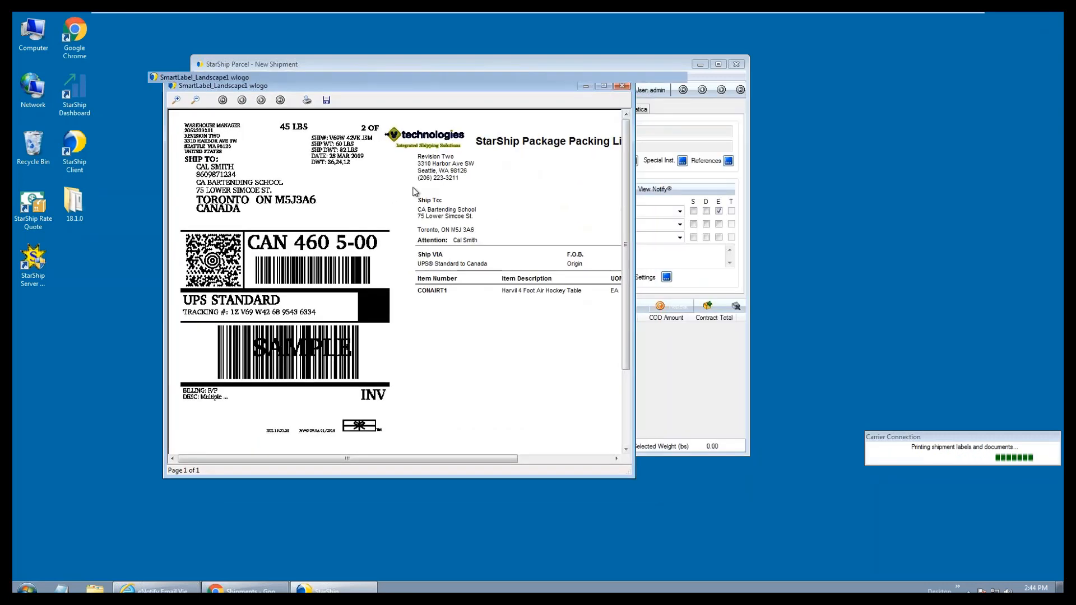
{"action": "left_click", "coordinate": [603, 85]}
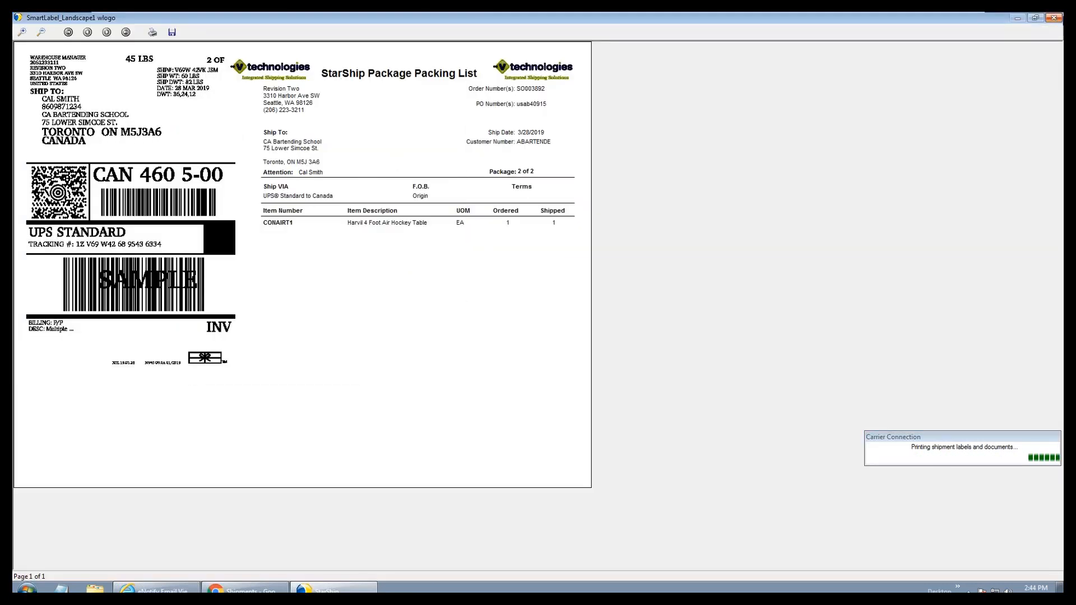
{"action": "left_click", "coordinate": [1054, 18]}
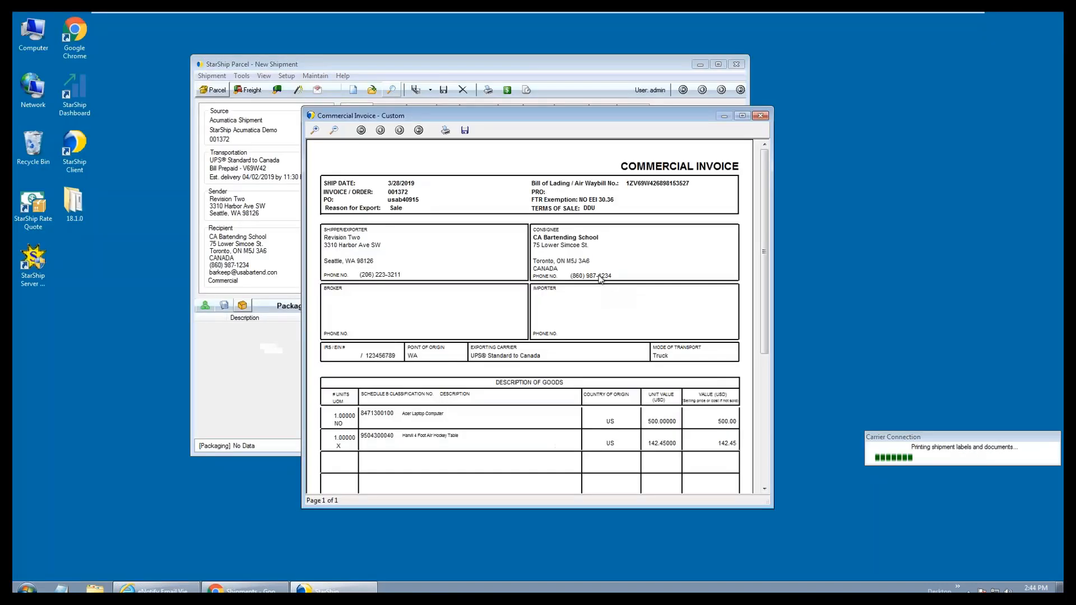
Review the commercial invoice's laptop (500.00) and air hockey table (142.45) lines, totals and signature, then close it
{"action": "left_click_drag", "start_coordinate": [438, 115], "coordinate": [178, 35]}
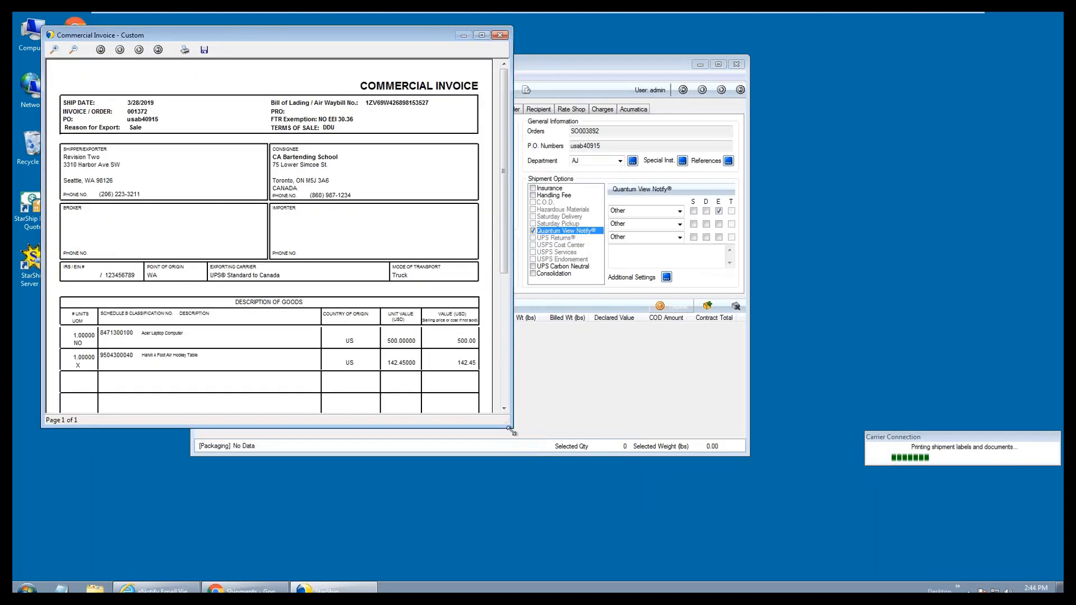
{"action": "left_click_drag", "start_coordinate": [511, 428], "coordinate": [508, 578]}
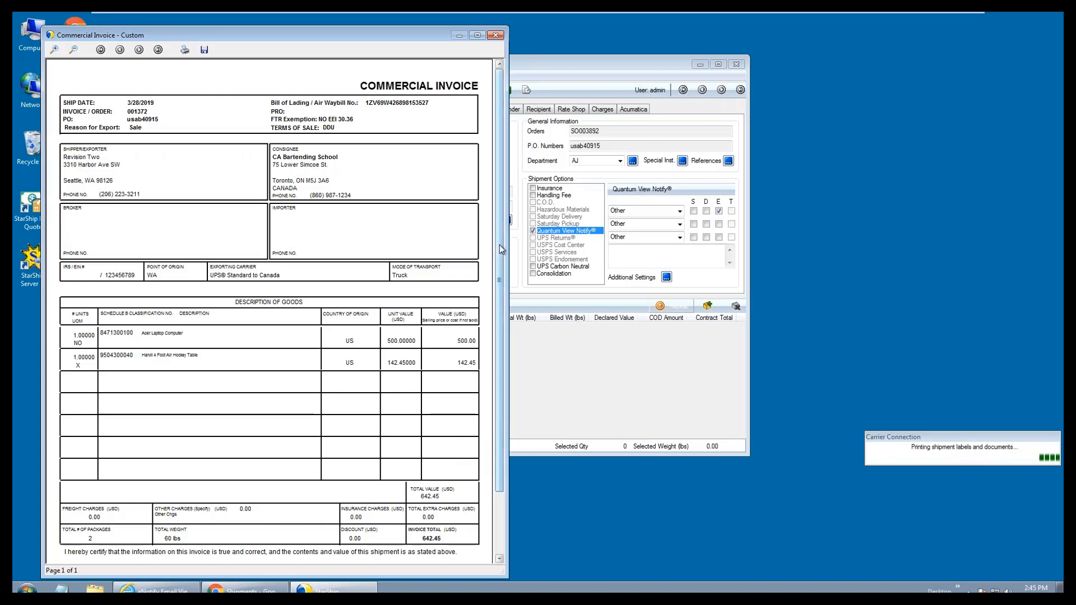
{"action": "left_click_drag", "start_coordinate": [499, 244], "coordinate": [506, 250]}
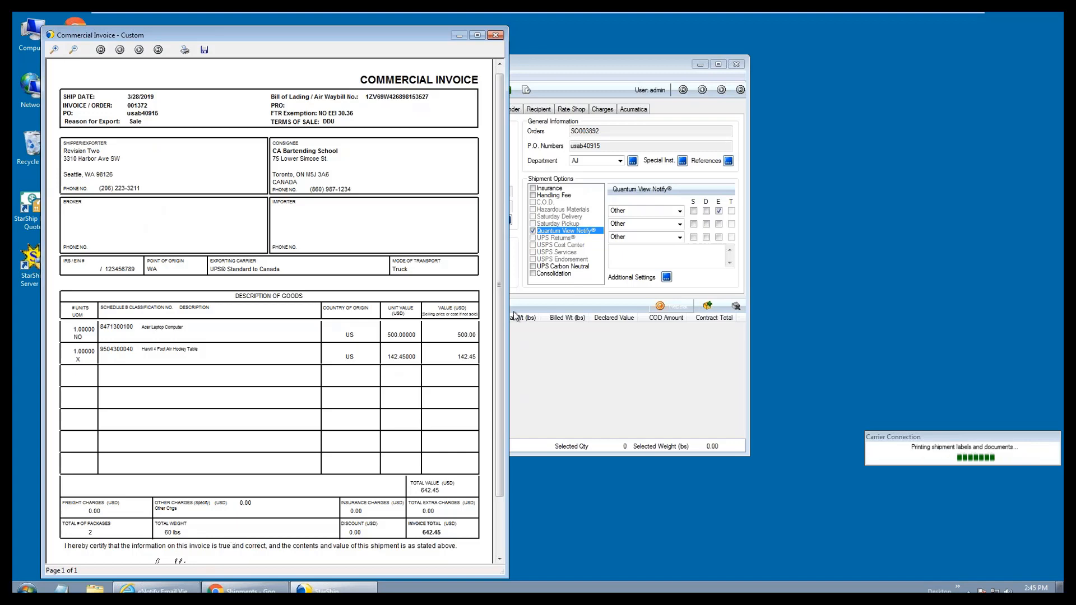
{"action": "scroll", "coordinate": [445, 422], "scroll_direction": "down", "scroll_amount": 3}
{"action": "scroll", "coordinate": [445, 421], "scroll_direction": "down", "scroll_amount": 2}
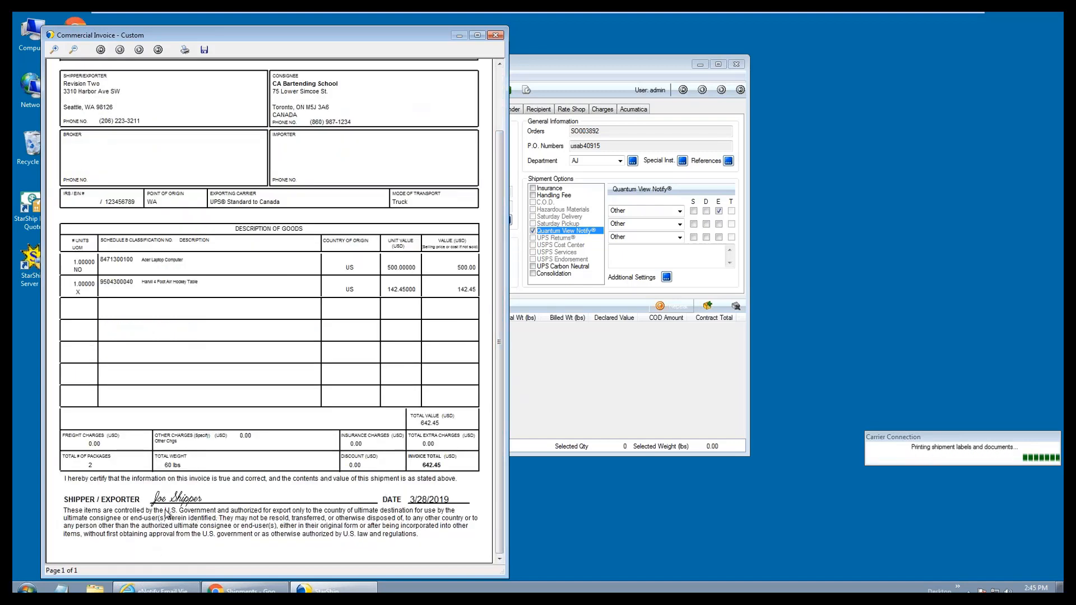
{"action": "left_click", "coordinate": [496, 36]}
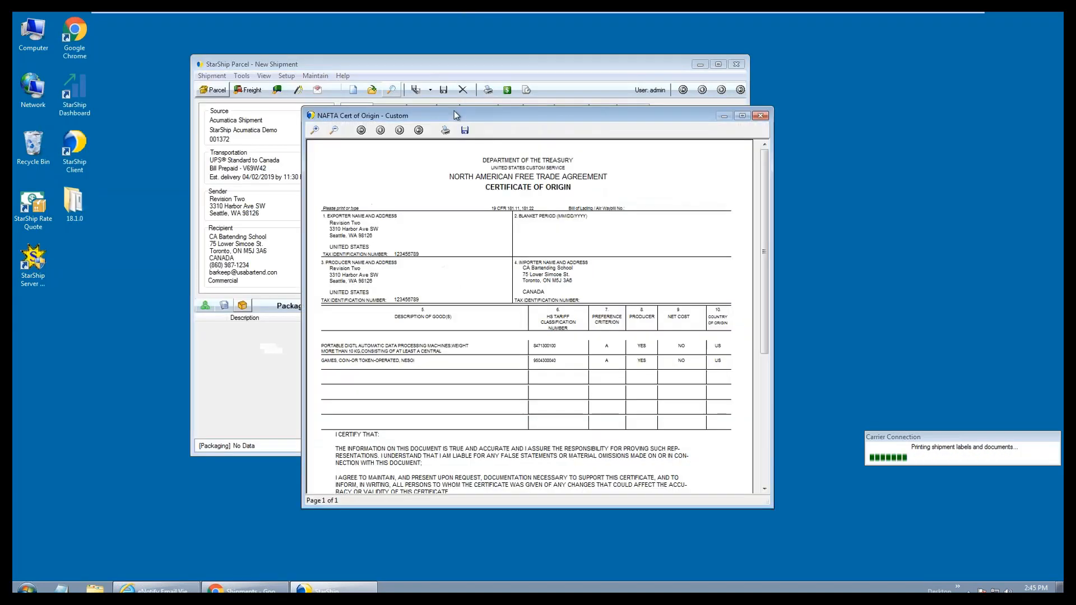
Review the NAFTA certificate of origin, then close it
{"action": "left_click_drag", "start_coordinate": [394, 105], "coordinate": [154, 40]}
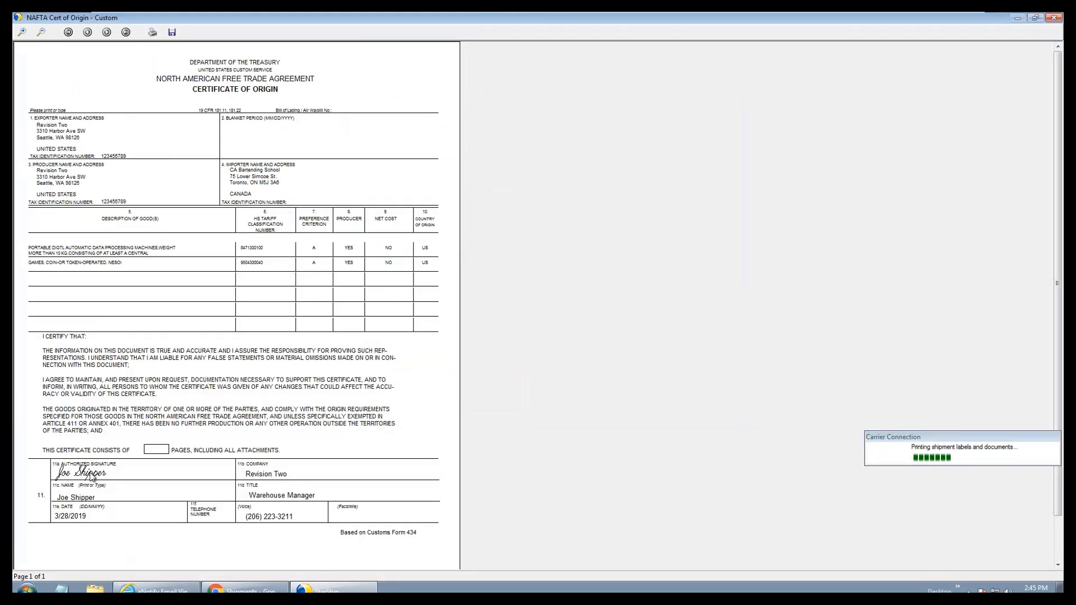
{"action": "left_click", "coordinate": [1056, 17]}
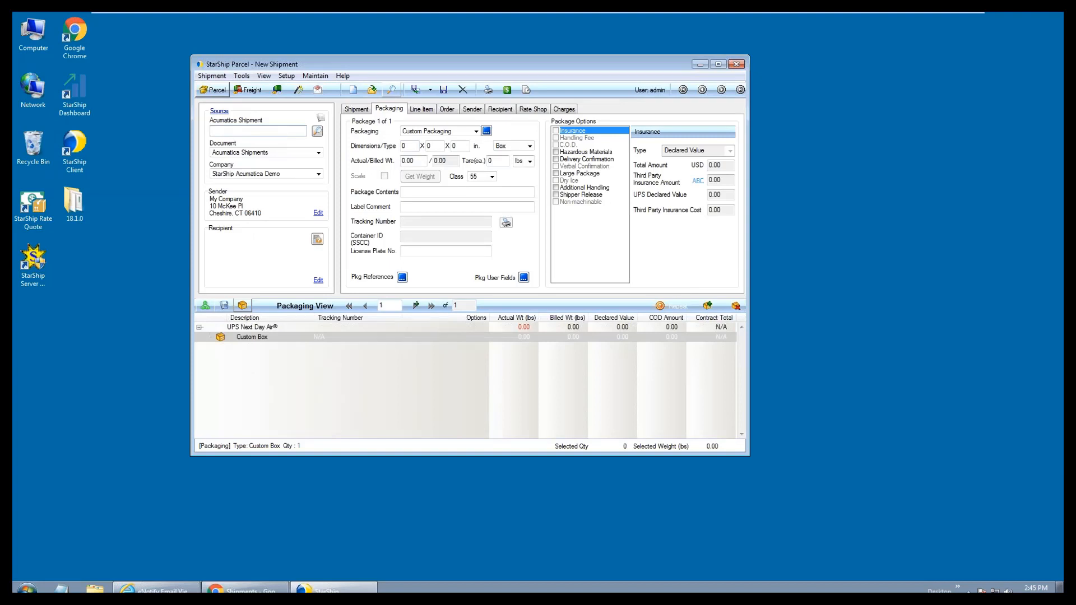
Back in Acumatica, verify freight cost 119.48 and freight amount 122.48, then view the packages' tracking numbers
{"action": "left_click", "coordinate": [700, 64]}
{"action": "left_click", "coordinate": [245, 589]}
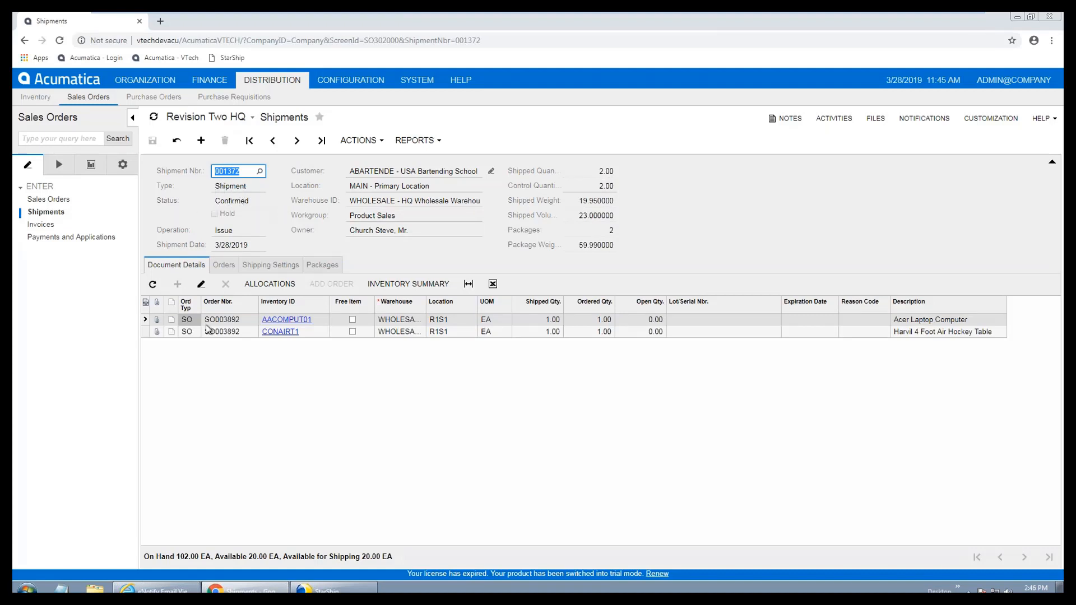
{"action": "left_click", "coordinate": [271, 264]}
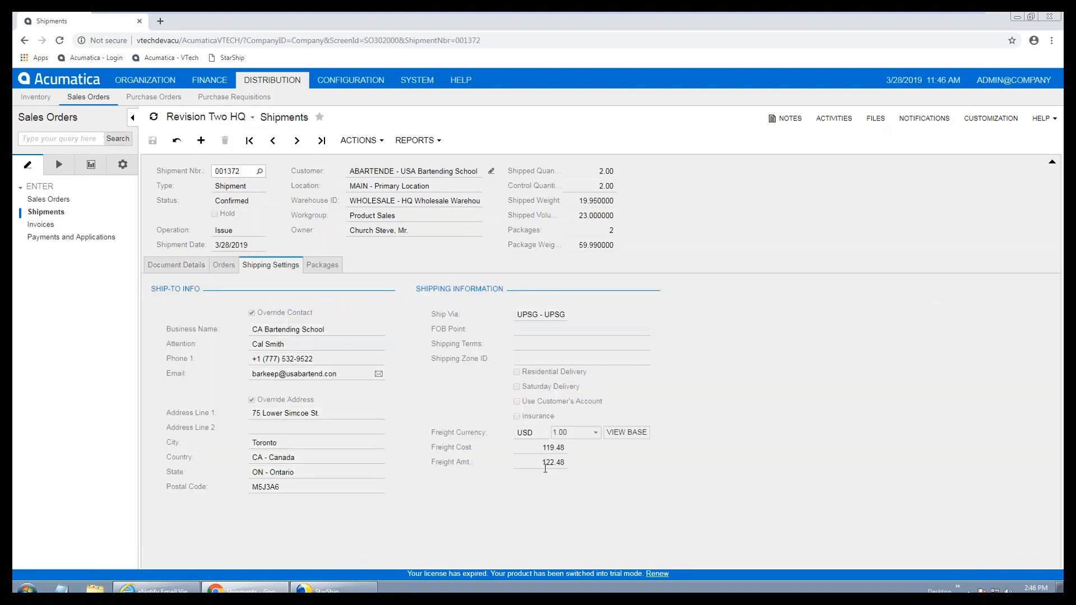
{"action": "left_click", "coordinate": [553, 451]}
{"action": "left_click", "coordinate": [542, 463]}
{"action": "left_click", "coordinate": [322, 265]}
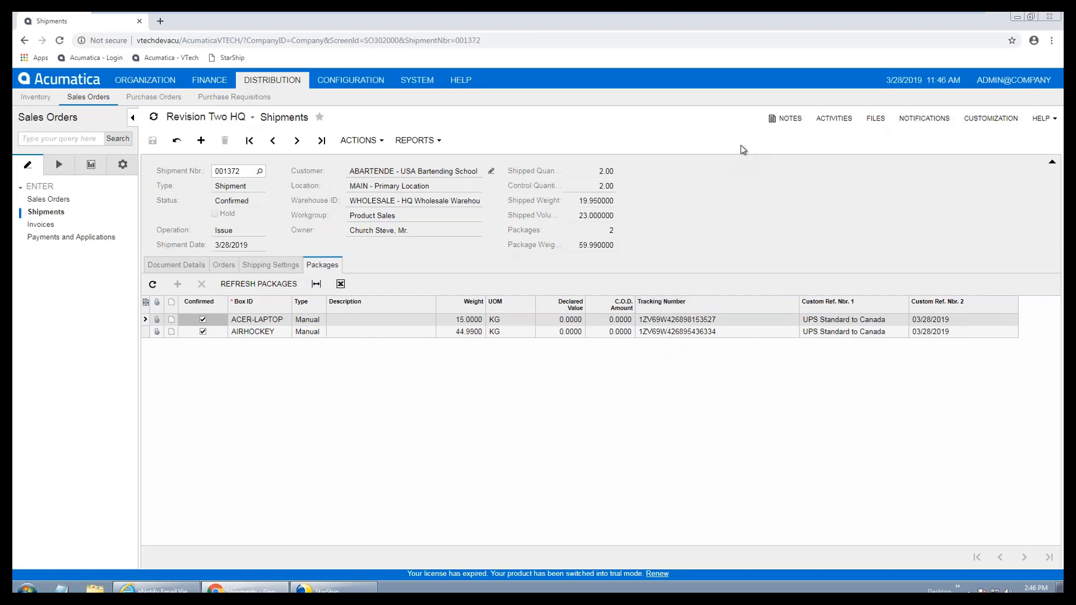
{"action": "left_click", "coordinate": [776, 125]}
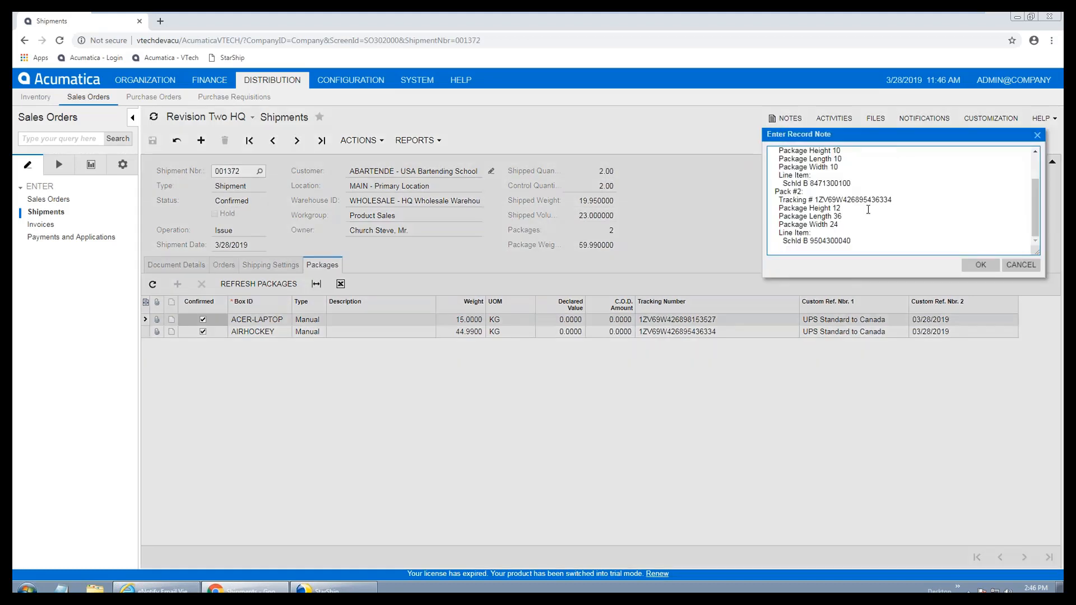
{"action": "scroll", "coordinate": [868, 210], "scroll_direction": "up", "scroll_amount": 2}
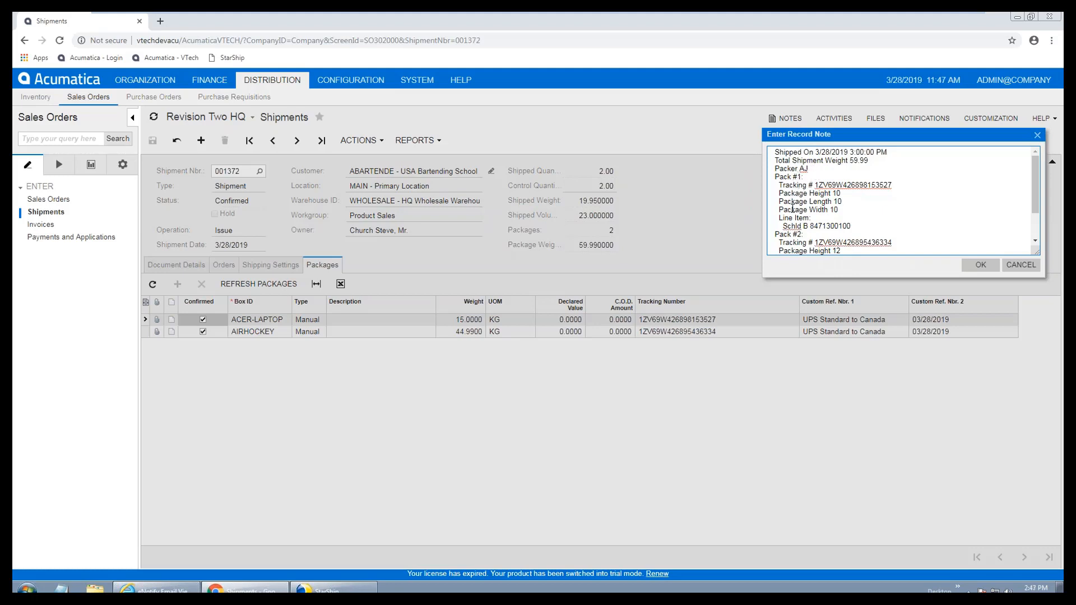
{"action": "scroll", "coordinate": [1028, 193], "scroll_direction": "down", "scroll_amount": 2}
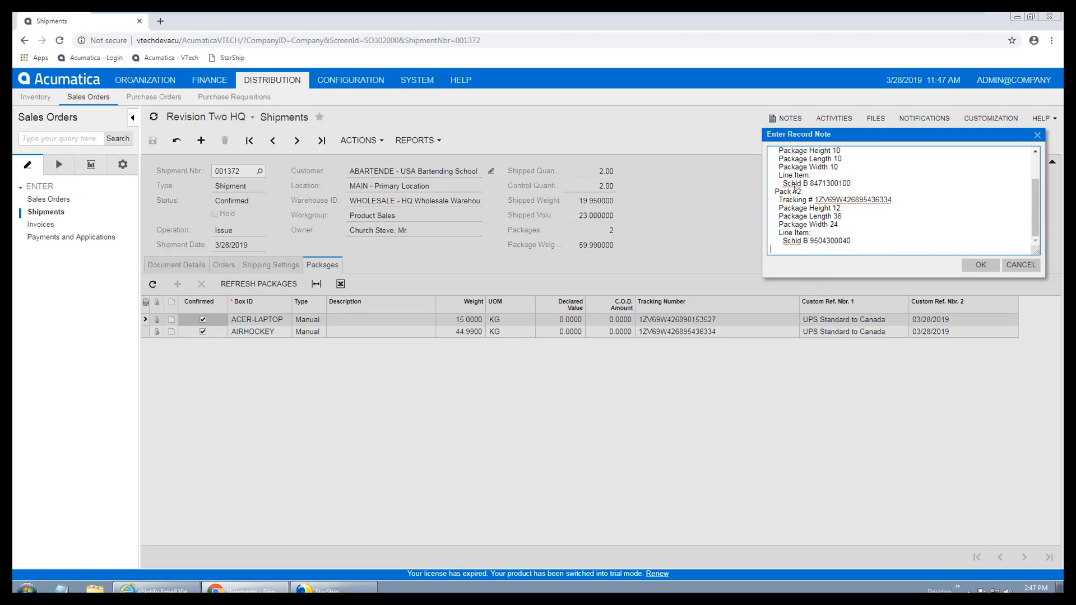
{"action": "left_click", "coordinate": [1033, 267]}
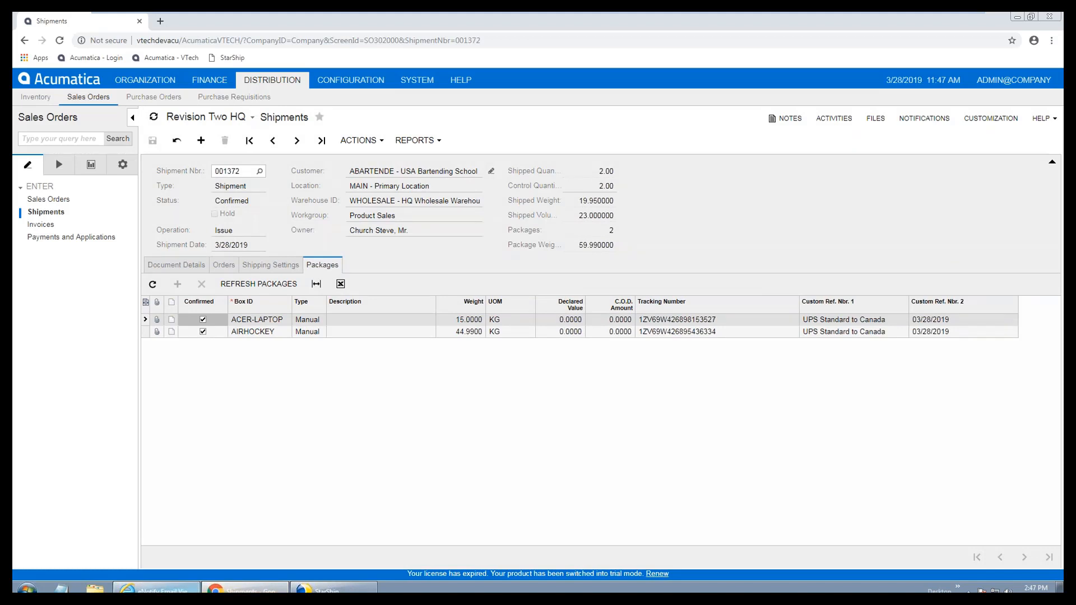
{"action": "mouse_move", "coordinate": [156, 589]}
{"action": "left_click", "coordinate": [151, 567]}
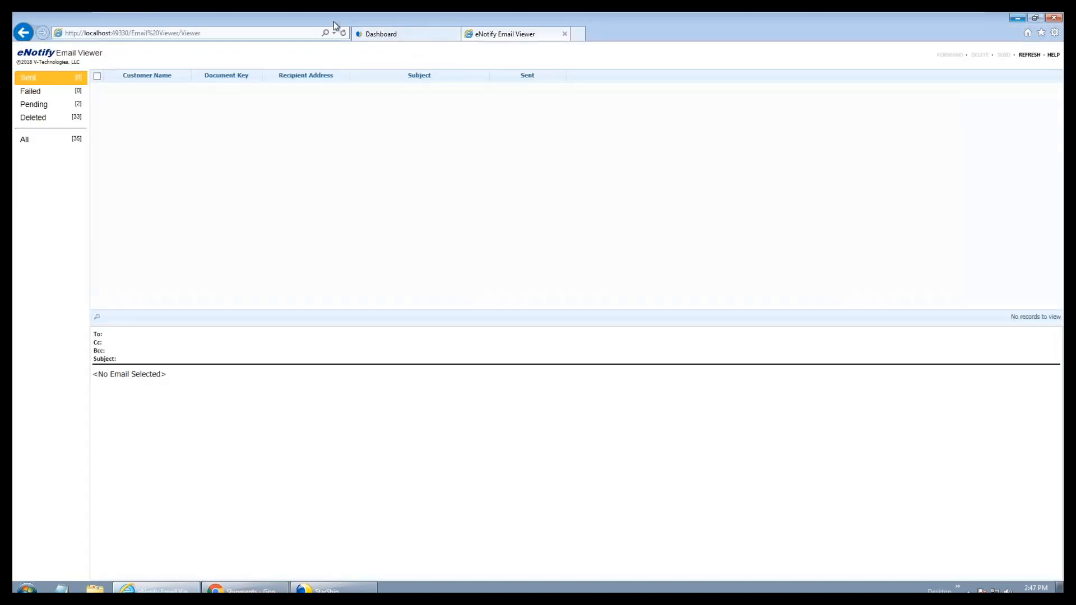
{"action": "left_click", "coordinate": [344, 33]}
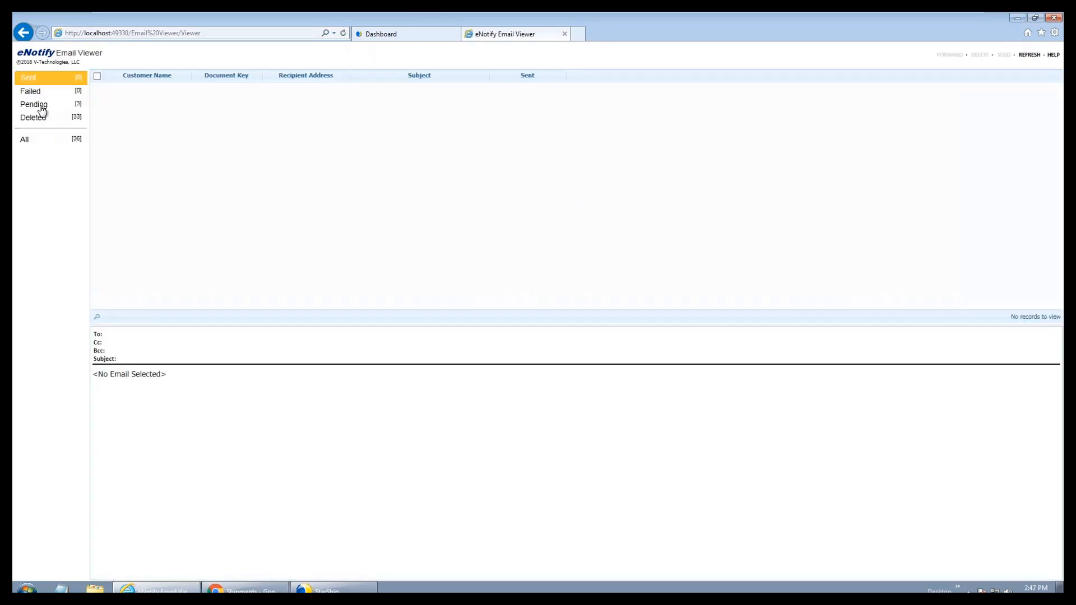
{"action": "left_click", "coordinate": [42, 106]}
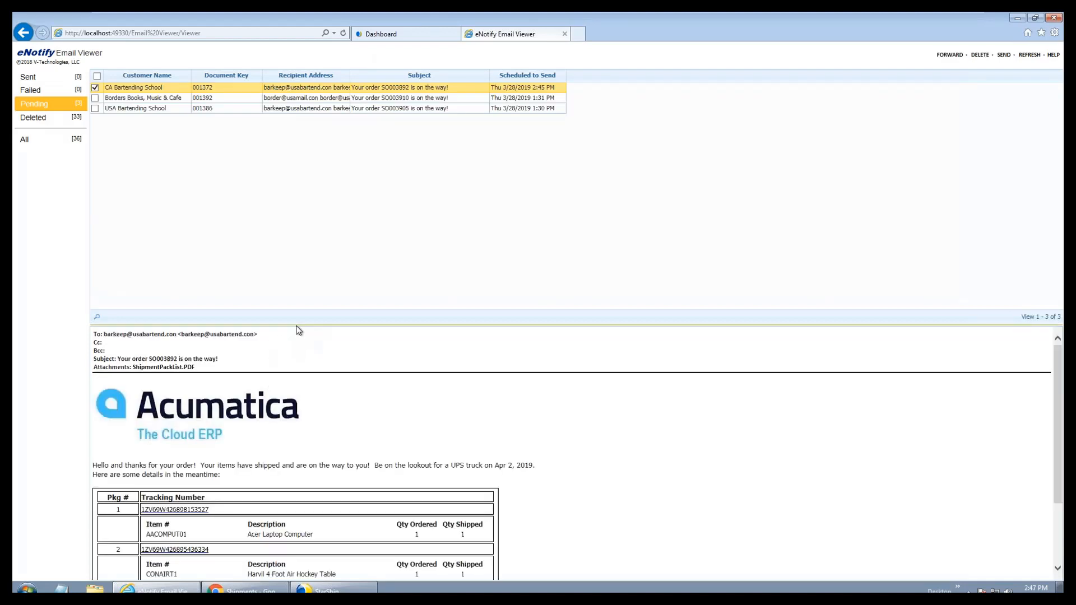
{"action": "left_click_drag", "start_coordinate": [300, 325], "coordinate": [301, 112]}
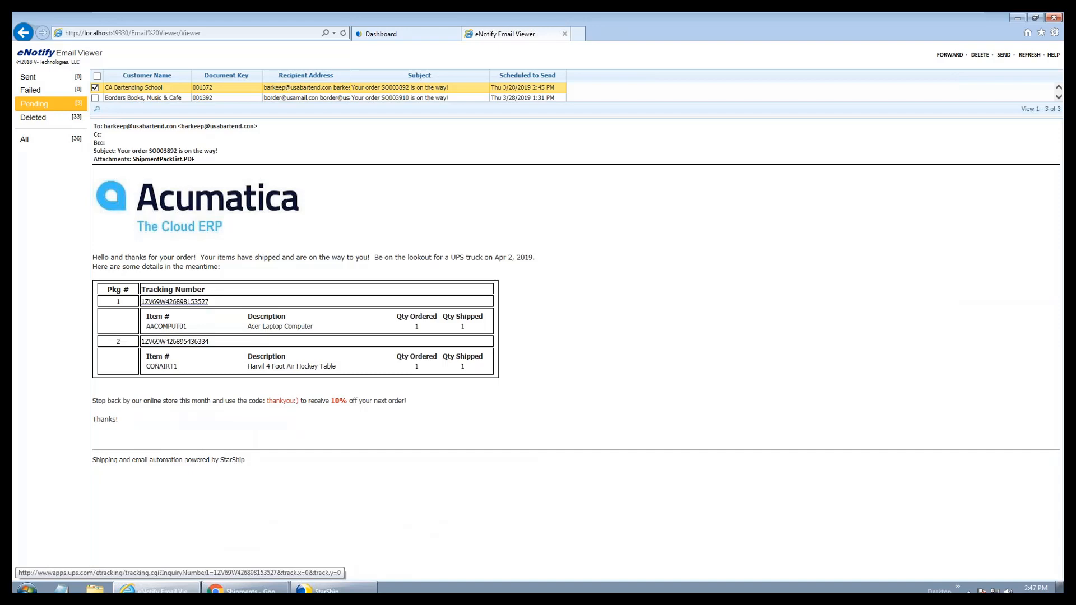
{"action": "left_click", "coordinate": [406, 34]}
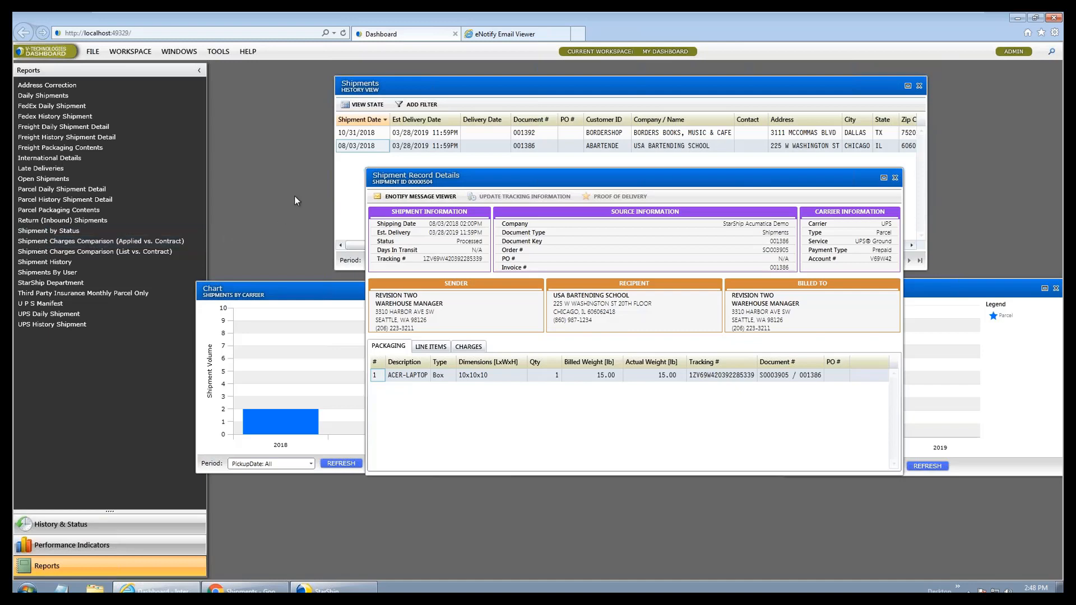
{"action": "left_click", "coordinate": [1017, 19]}
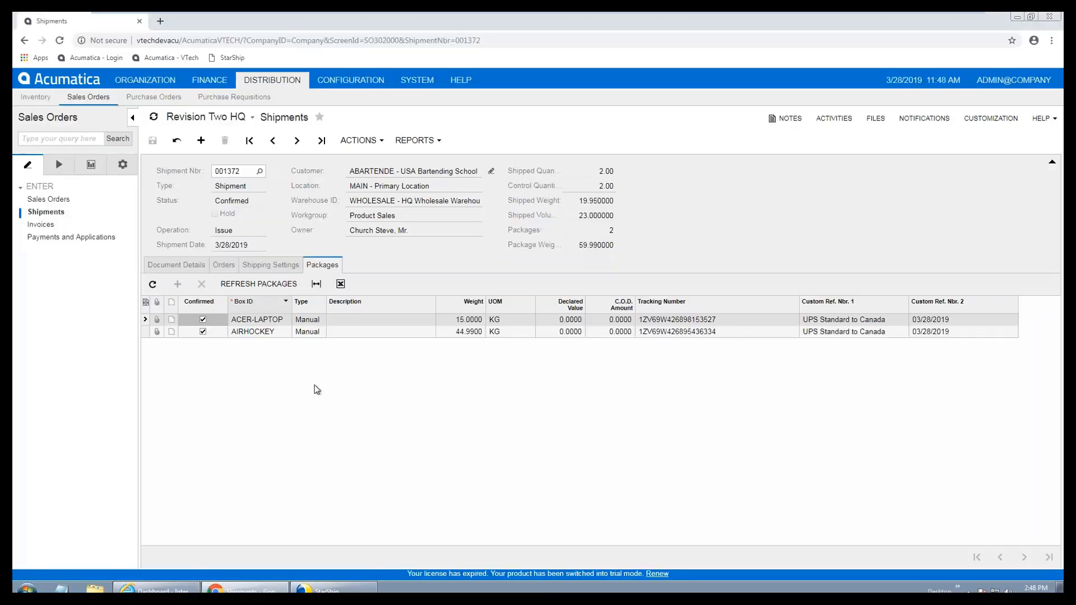
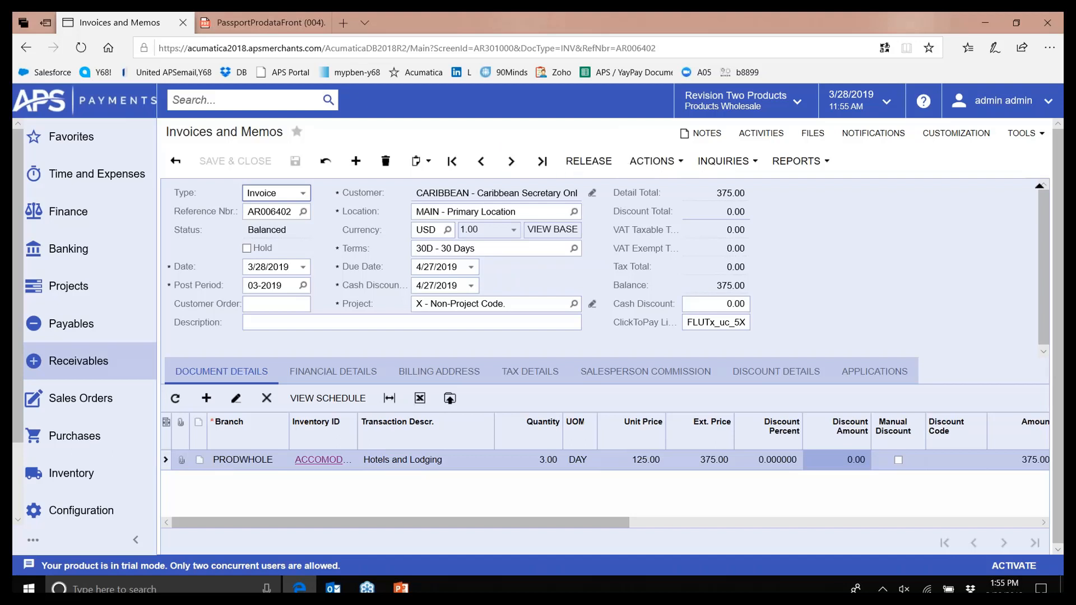
Launch invoice AR006402's ClickToPay payment page from the Actions menu
{"action": "left_click", "coordinate": [672, 166]}
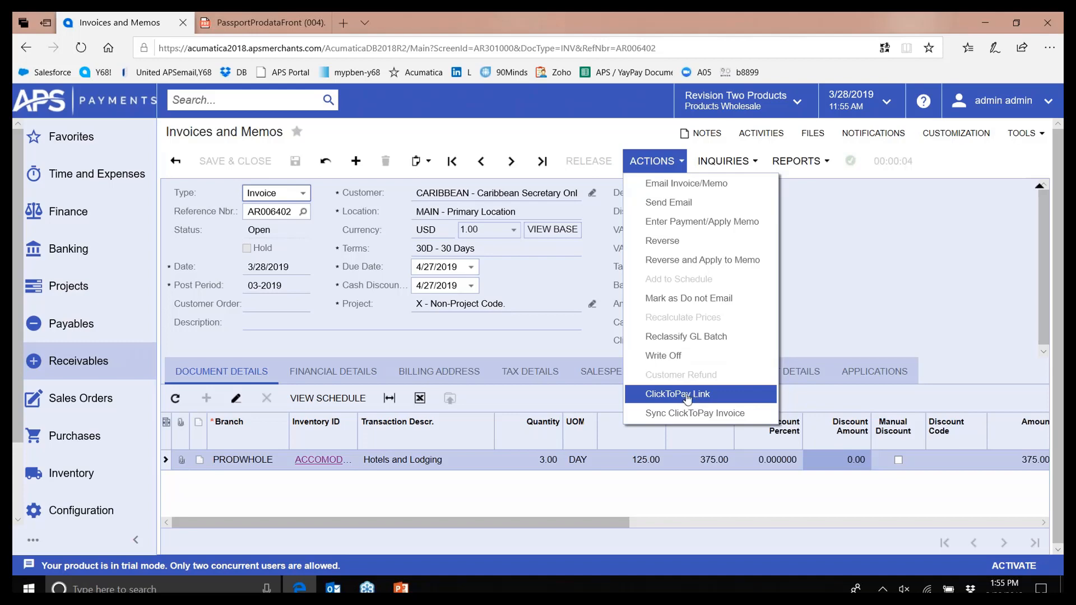
{"action": "left_click", "coordinate": [689, 396]}
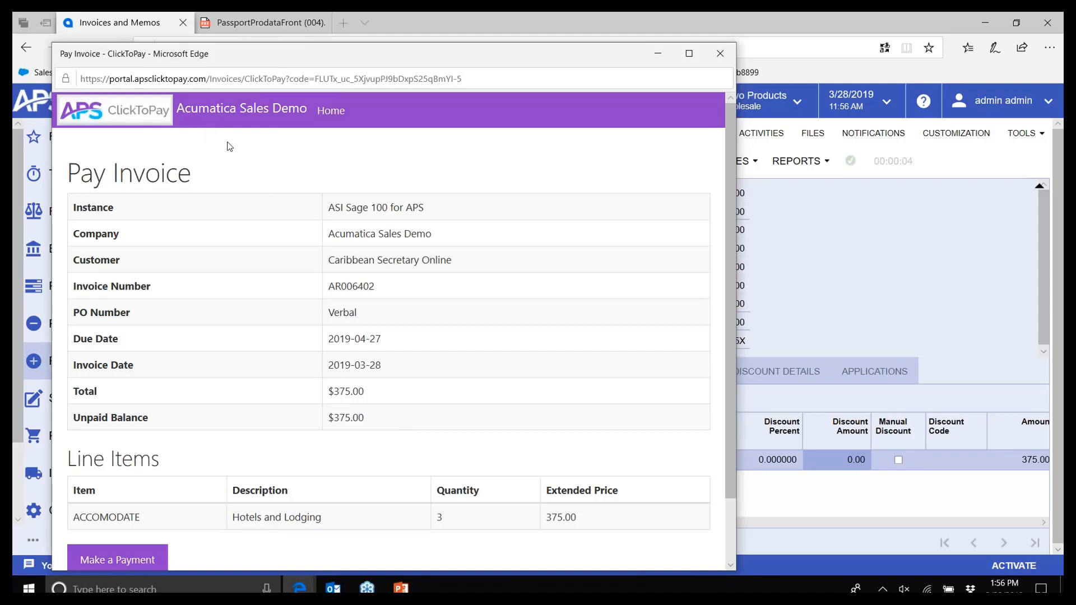
Pay only AR006402's full 375.00 balance, after briefly adding and removing AR006382 and AR006383
{"action": "left_click", "coordinate": [111, 563]}
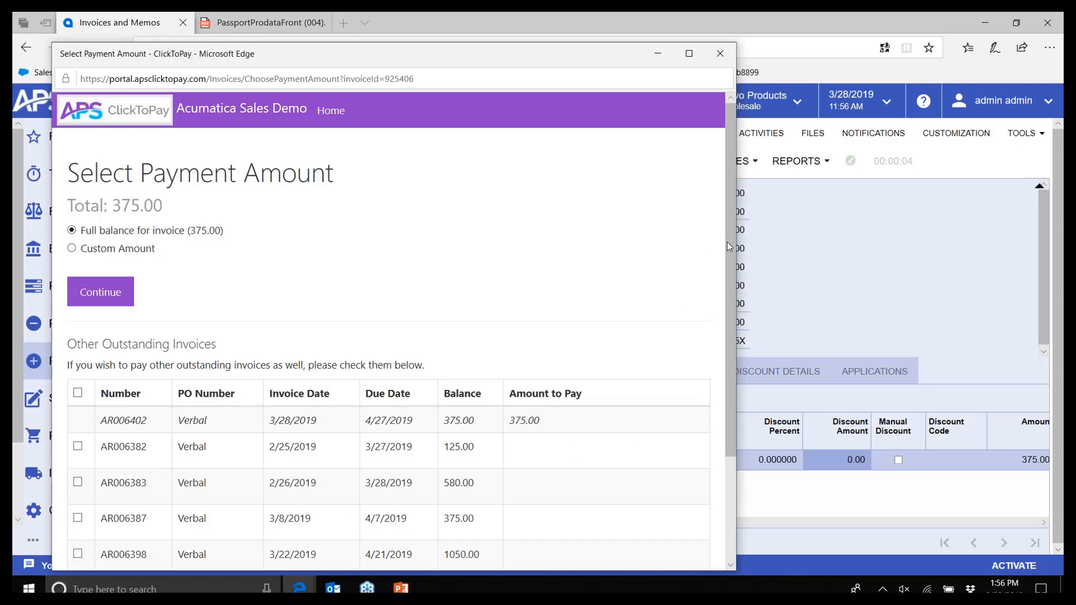
{"action": "left_click_drag", "start_coordinate": [729, 243], "coordinate": [721, 393]}
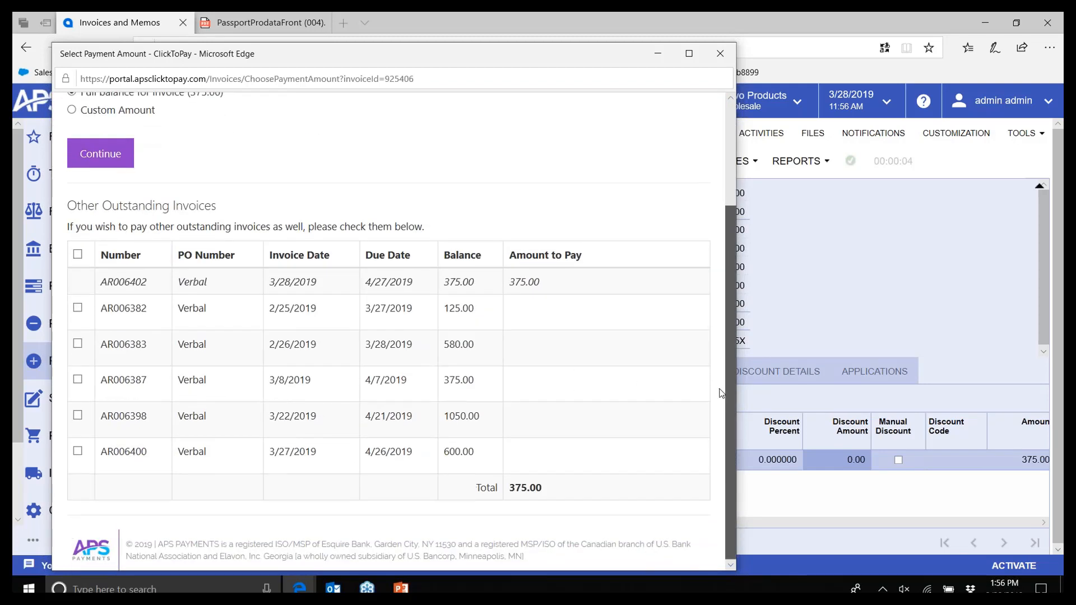
{"action": "left_click_drag", "start_coordinate": [726, 345], "coordinate": [725, 343]}
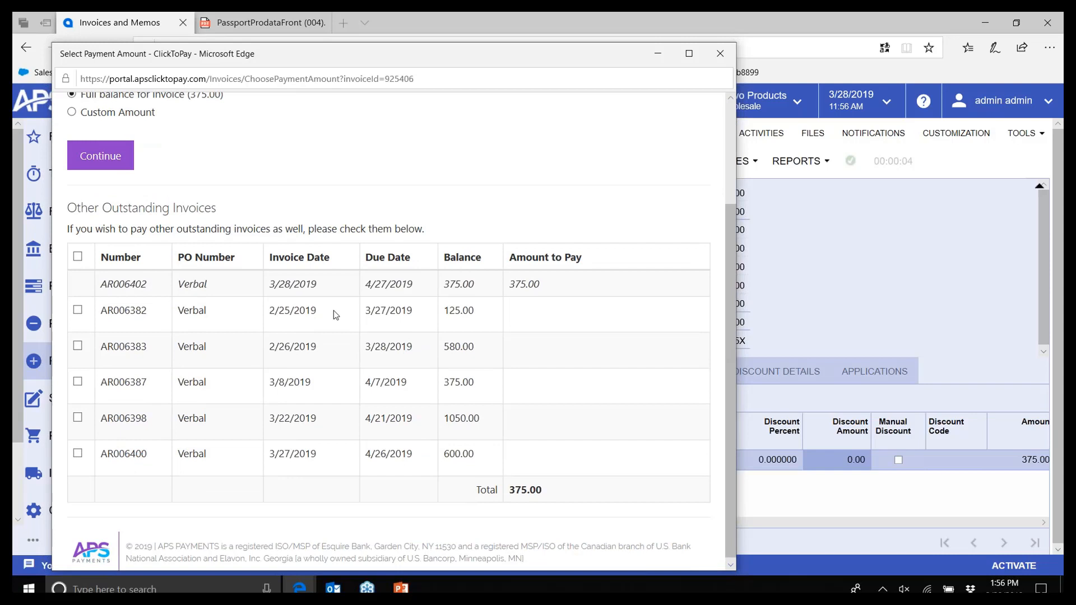
{"action": "left_click", "coordinate": [77, 311]}
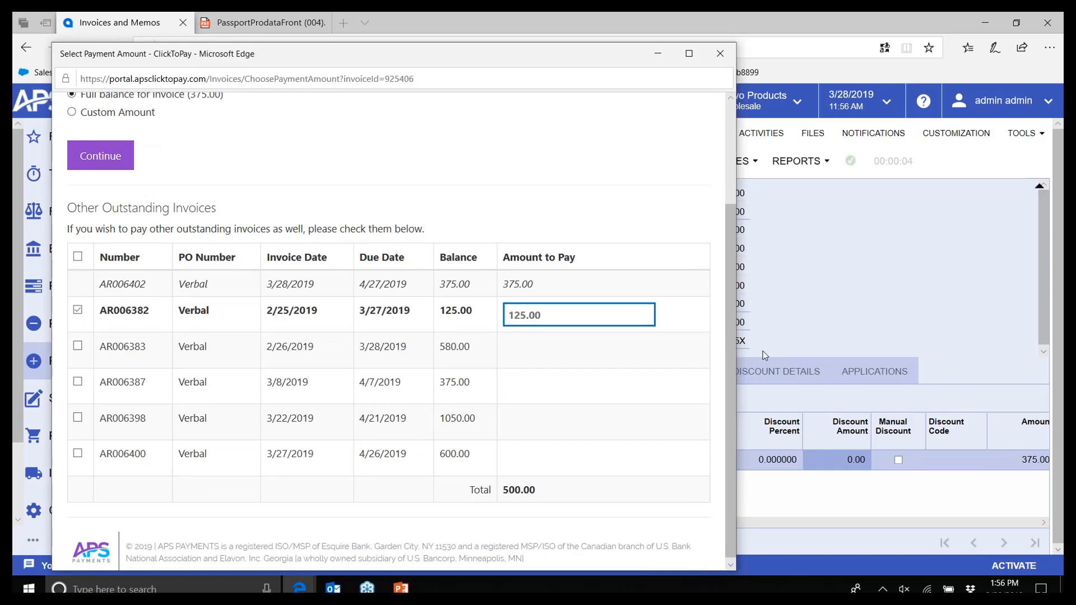
{"action": "left_click_drag", "start_coordinate": [728, 326], "coordinate": [723, 275]}
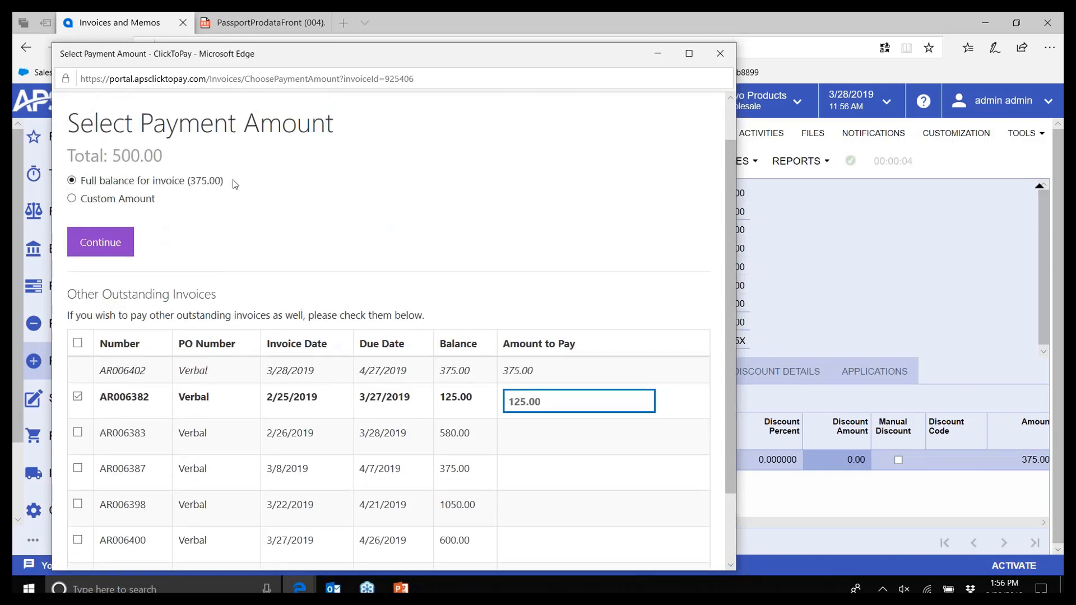
{"action": "left_click", "coordinate": [79, 431]}
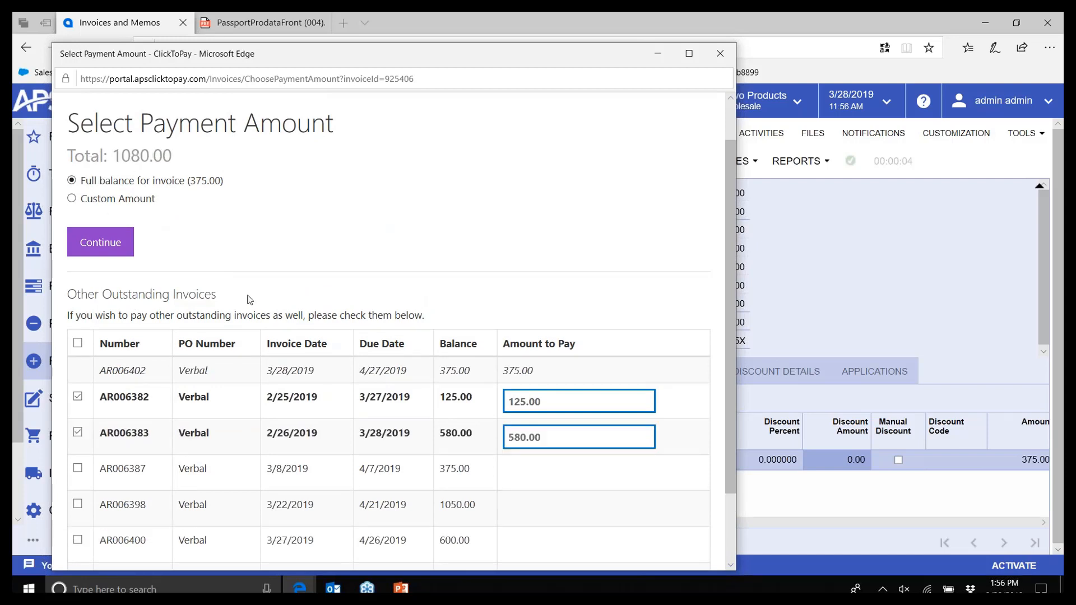
{"action": "left_click", "coordinate": [78, 432]}
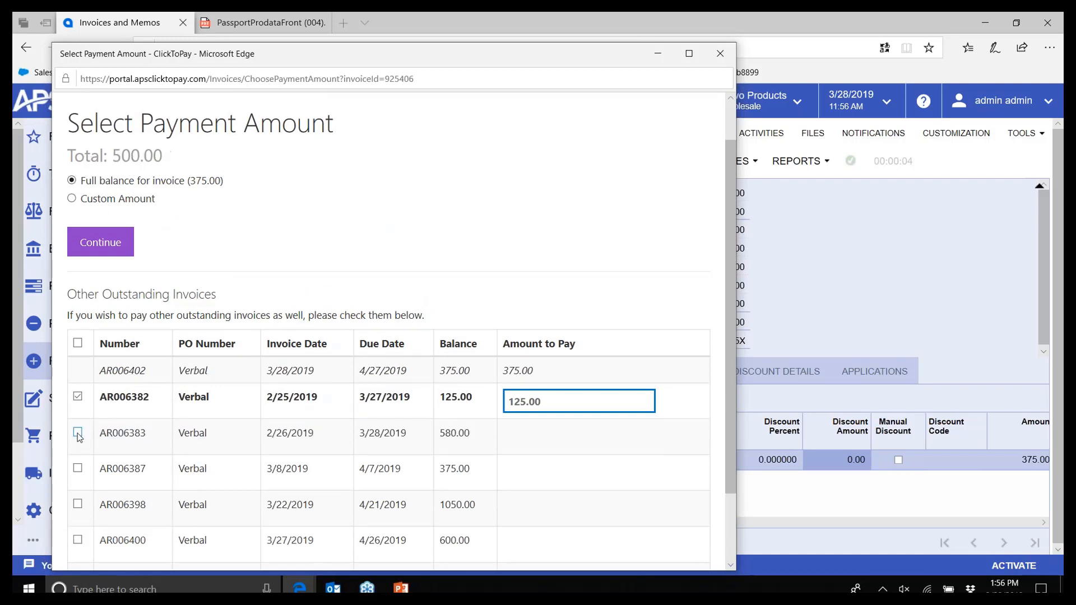
{"action": "left_click", "coordinate": [78, 396]}
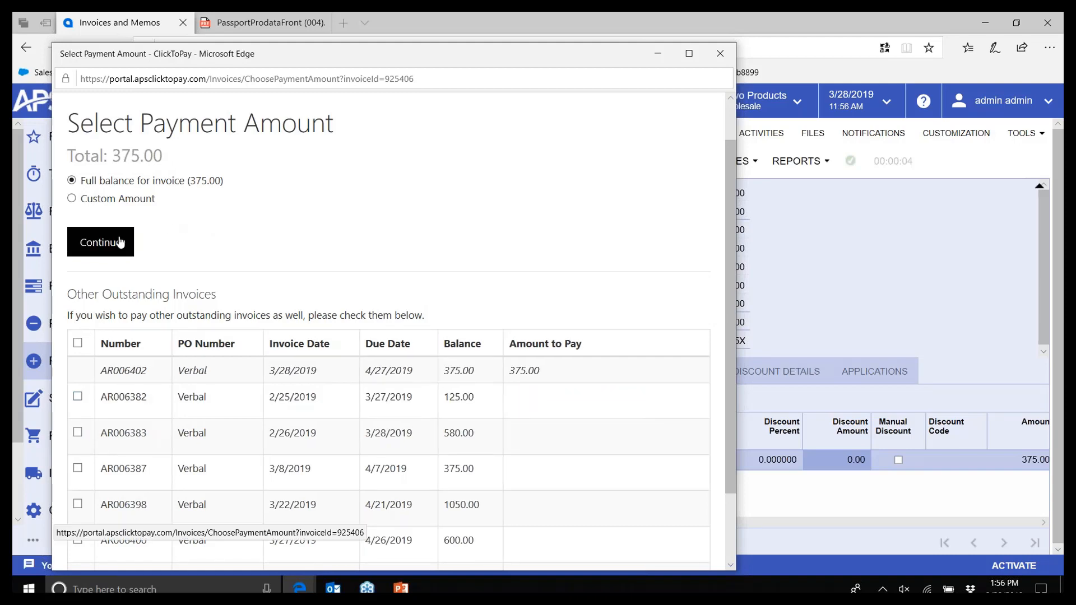
{"action": "left_click", "coordinate": [99, 241]}
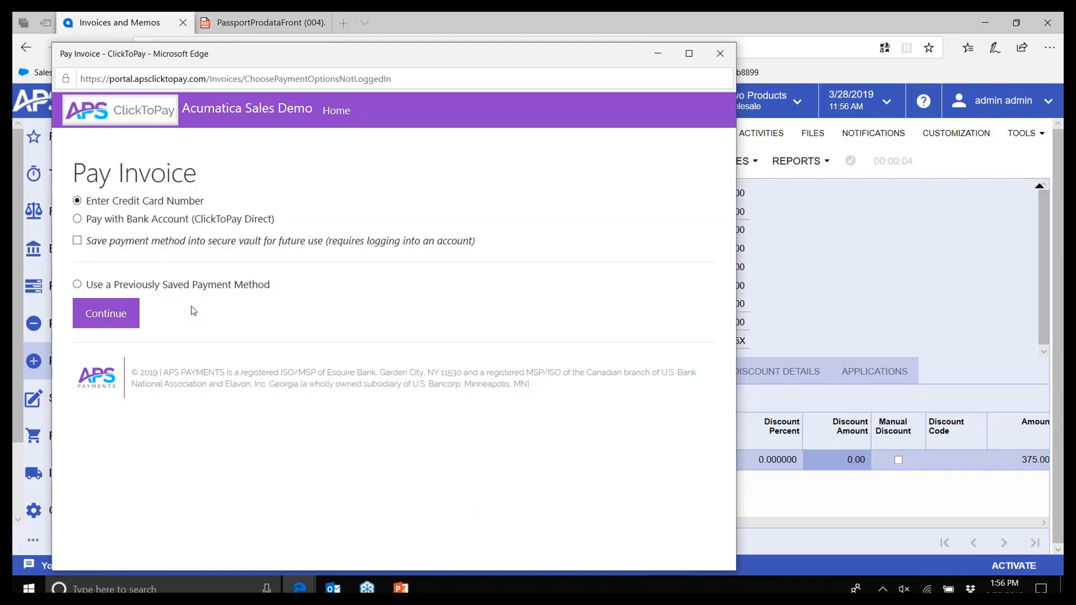
Pay by credit card with the card number, expiration and security code, then close the confirmation
{"action": "left_click", "coordinate": [105, 323]}
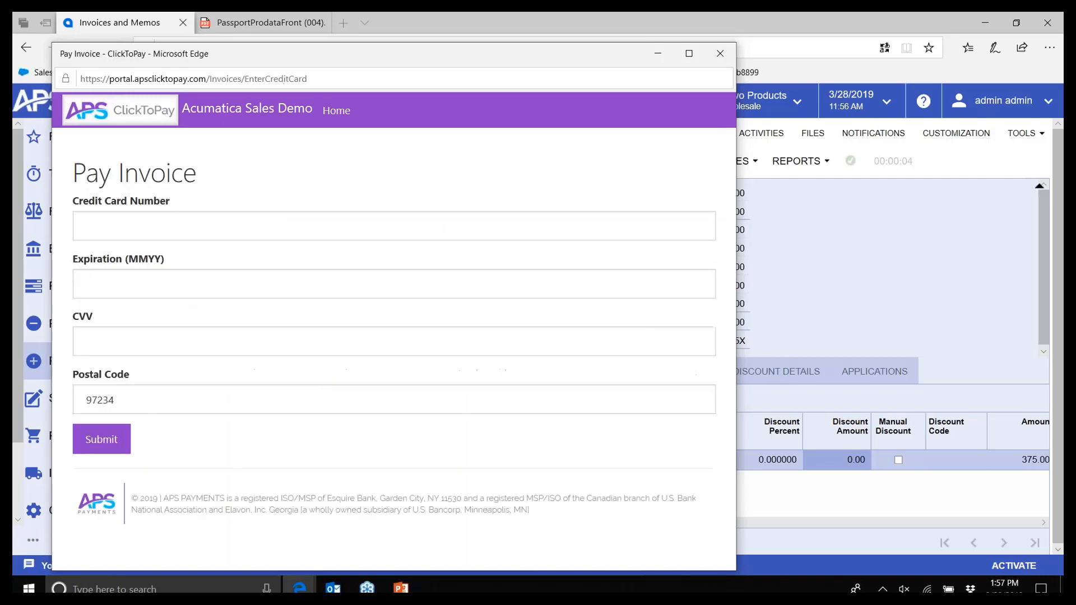
{"action": "left_click", "coordinate": [112, 223]}
{"action": "type", "text": "41"}
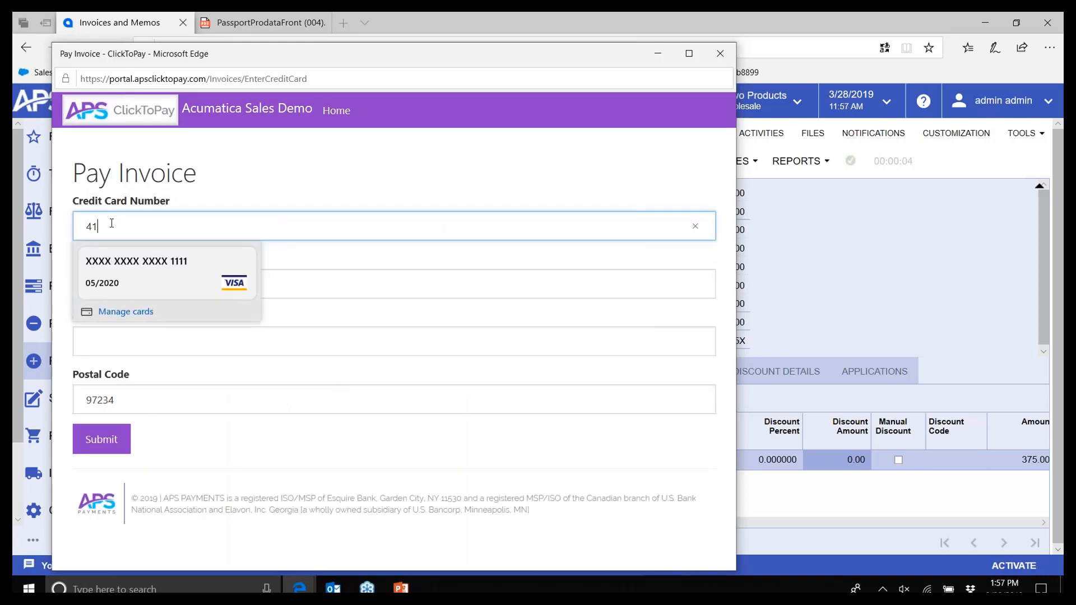
{"action": "type", "text": "11 1111 "}
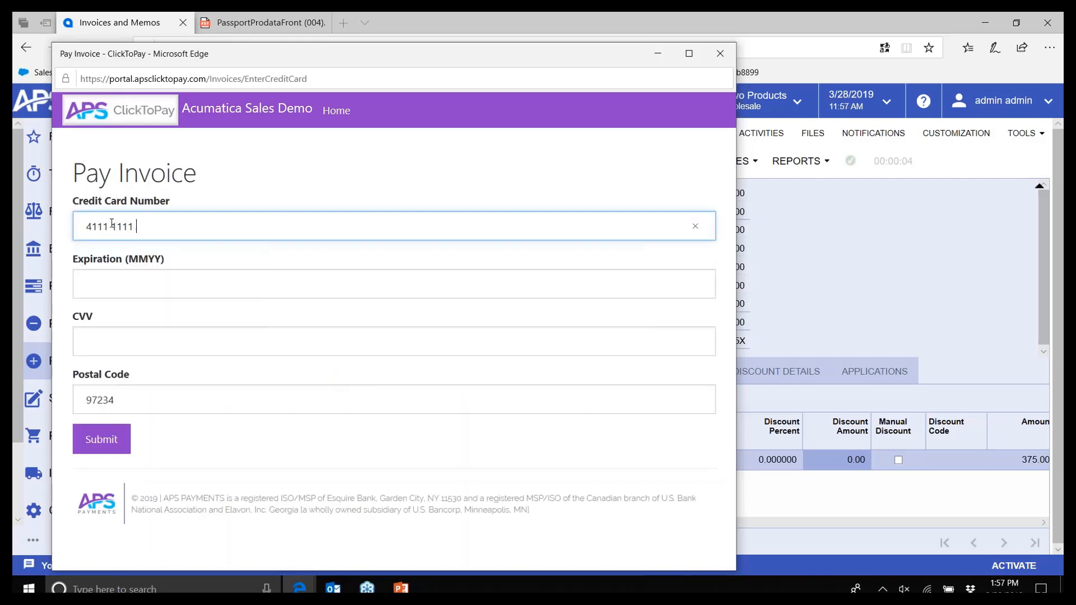
{"action": "type", "text": "1111 1111"}
{"action": "left_click", "coordinate": [102, 282]}
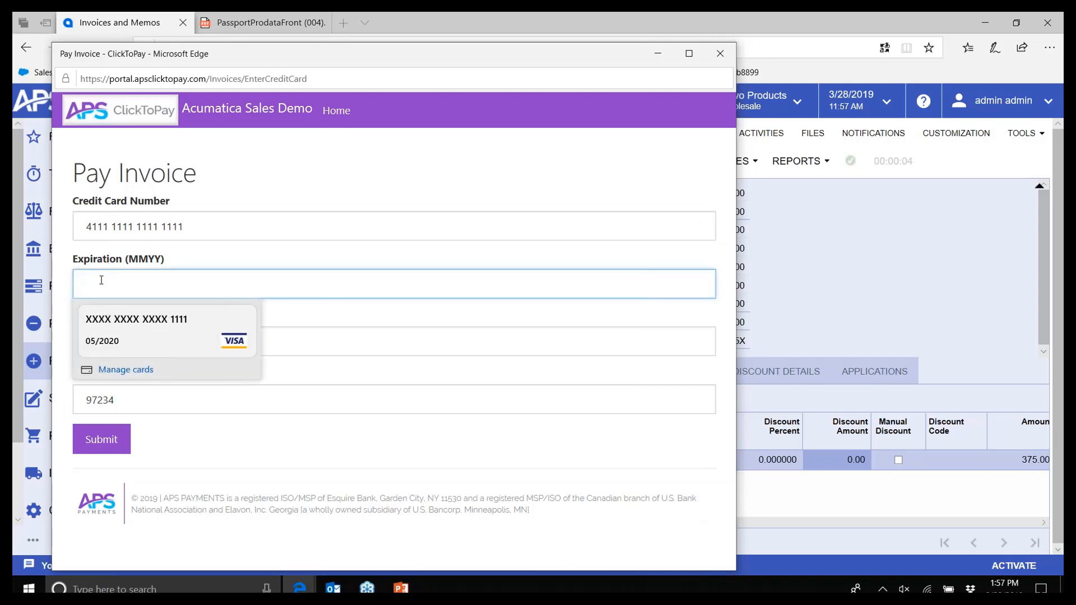
{"action": "type", "text": "0520"}
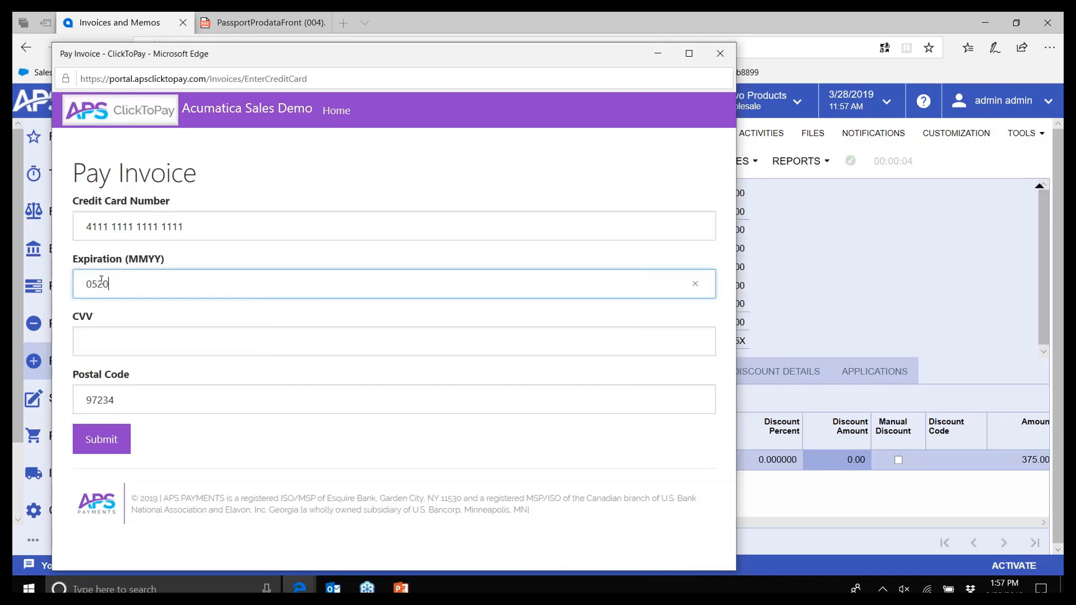
{"action": "left_click", "coordinate": [92, 338]}
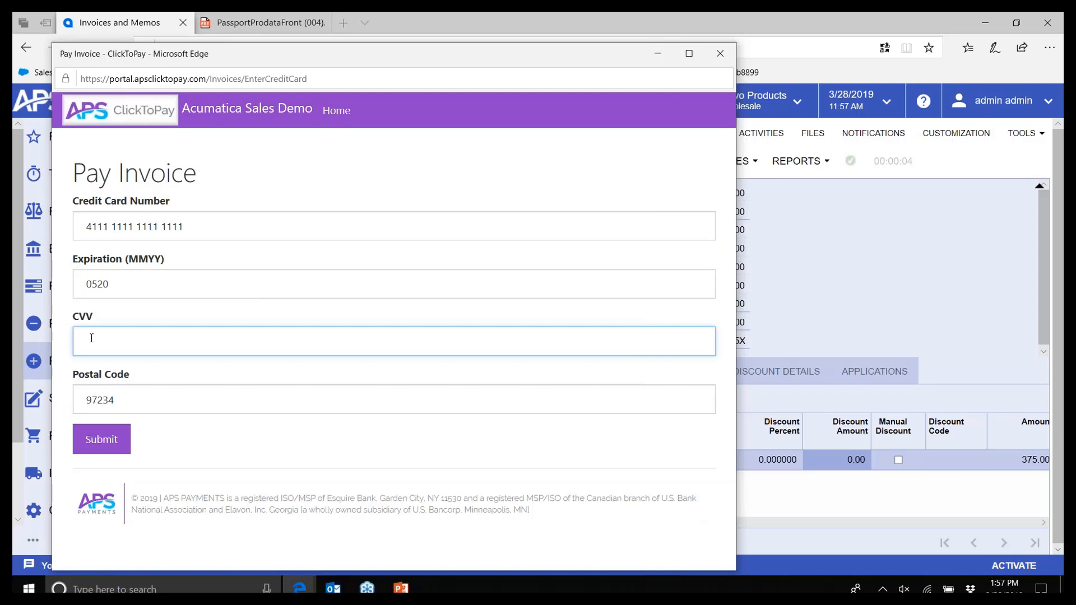
{"action": "type", "text": "520"}
{"action": "left_click", "coordinate": [110, 444]}
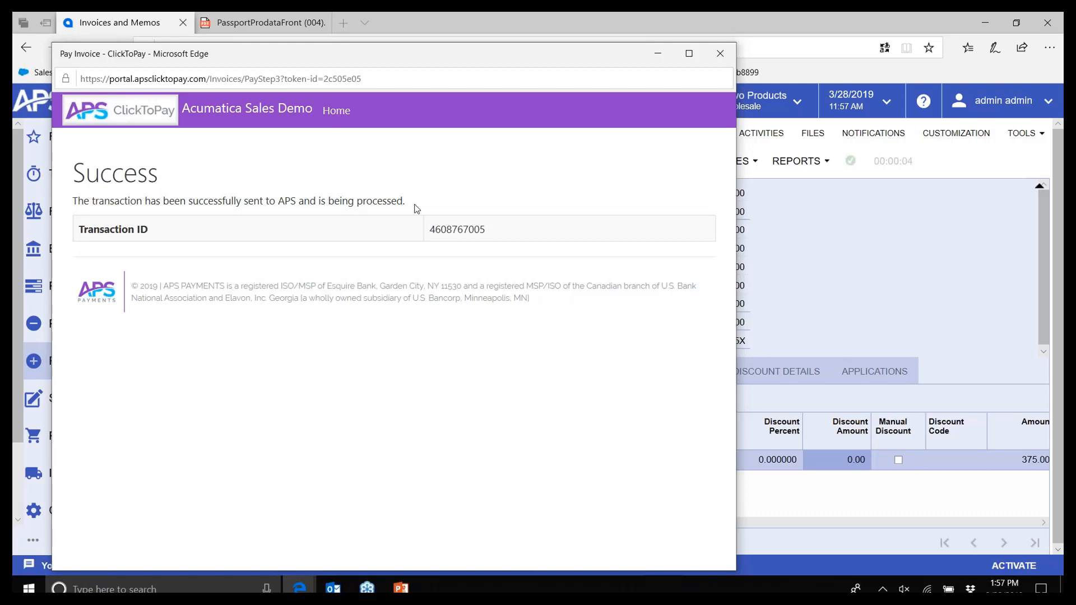
{"action": "left_click", "coordinate": [721, 53]}
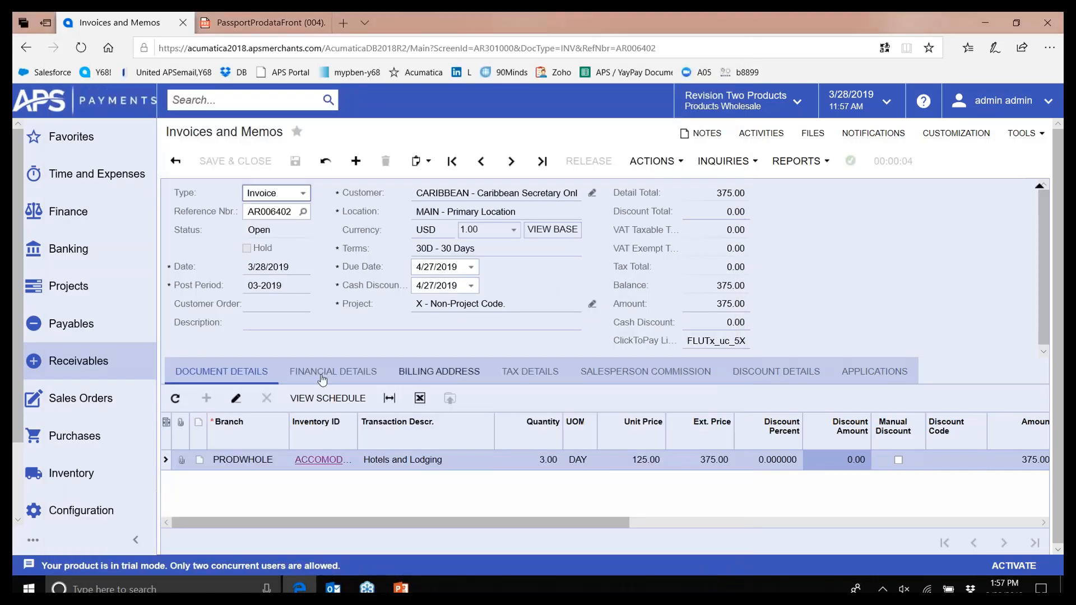
Review ClickToPay Setup, keeping Customer Opt In as default, then open Process ClickToPay Payments
{"action": "left_click", "coordinate": [80, 262]}
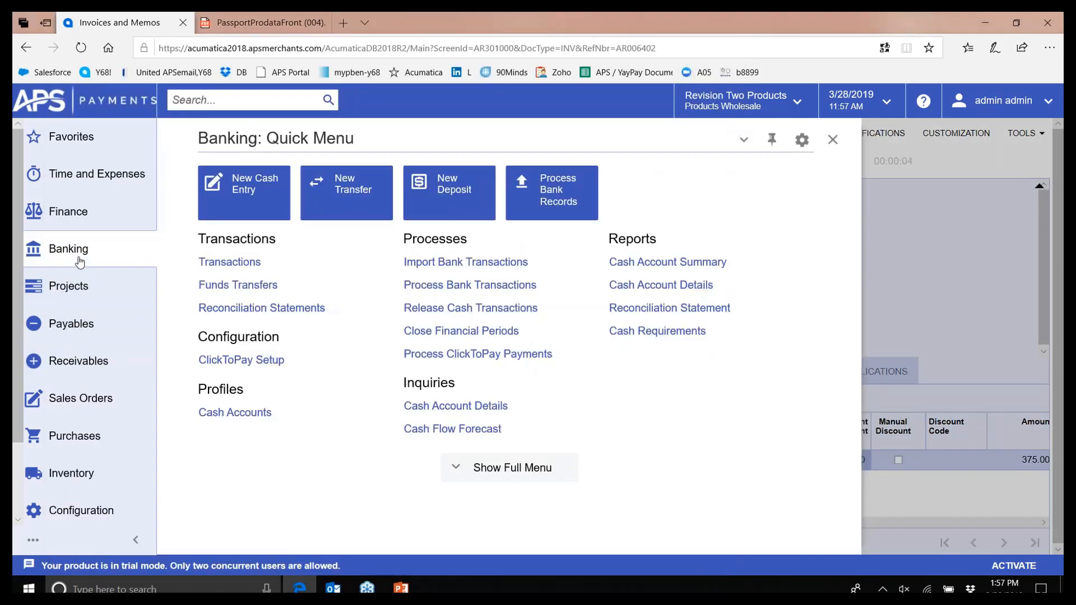
{"action": "left_click", "coordinate": [489, 468]}
{"action": "left_click_drag", "start_coordinate": [856, 291], "coordinate": [856, 348]}
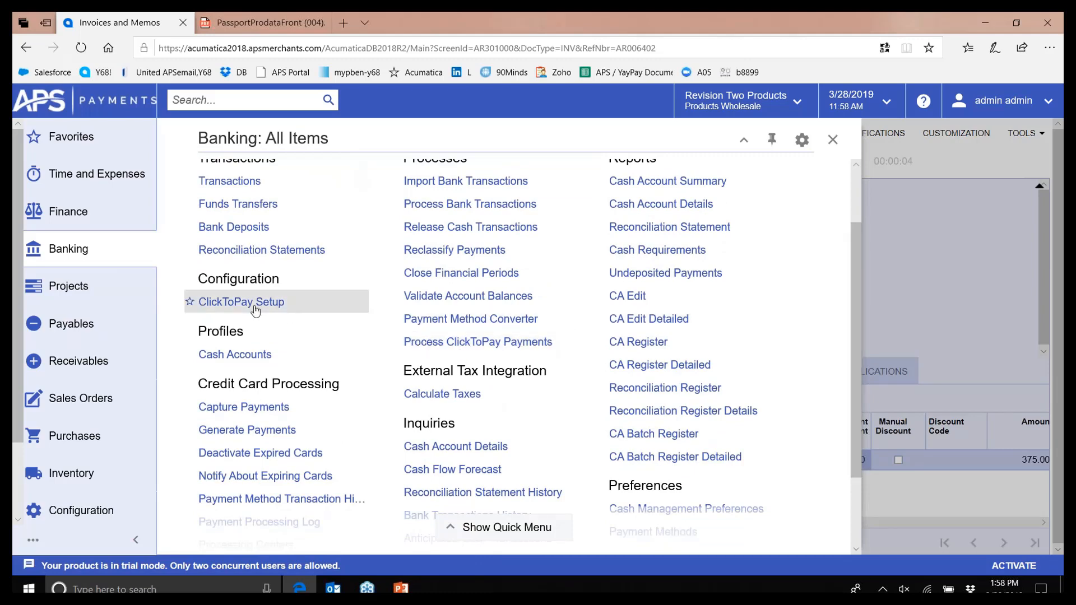
{"action": "left_click", "coordinate": [254, 308]}
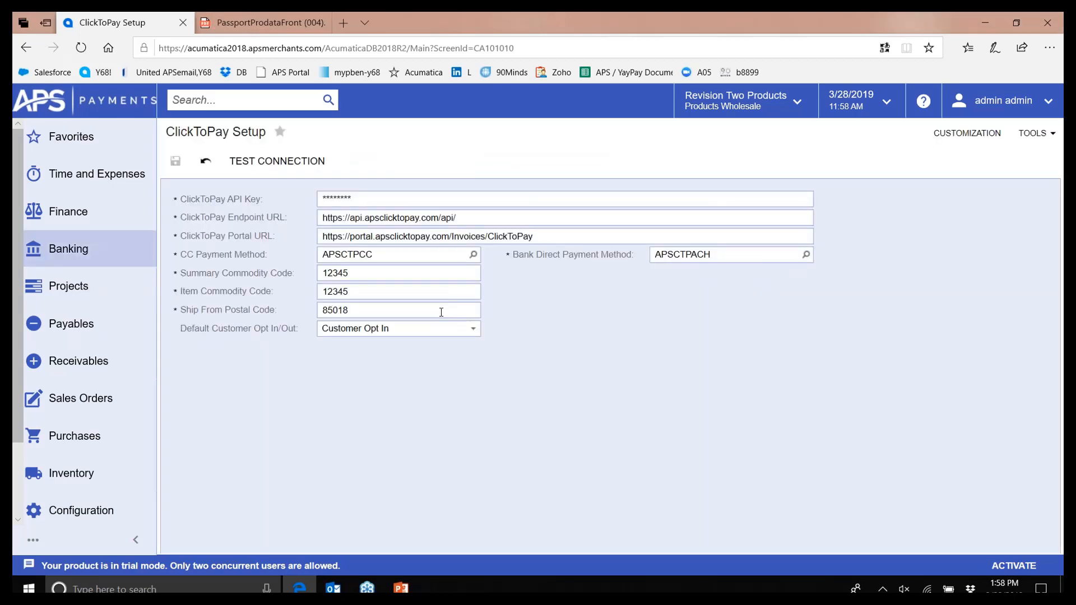
{"action": "left_click", "coordinate": [473, 329]}
{"action": "left_click", "coordinate": [474, 329]}
{"action": "left_click", "coordinate": [90, 250]}
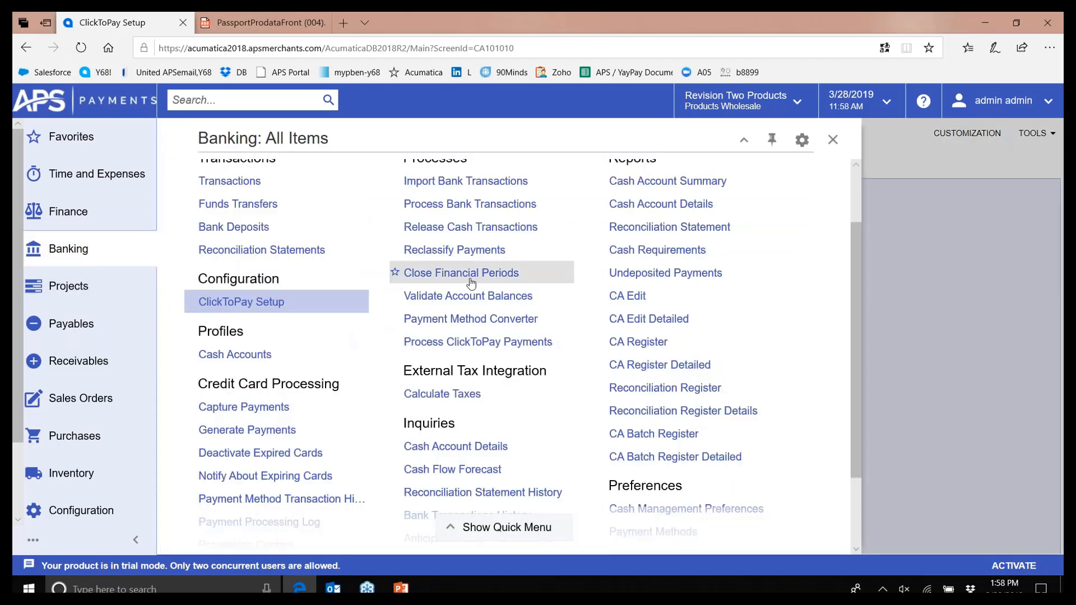
{"action": "left_click", "coordinate": [468, 343]}
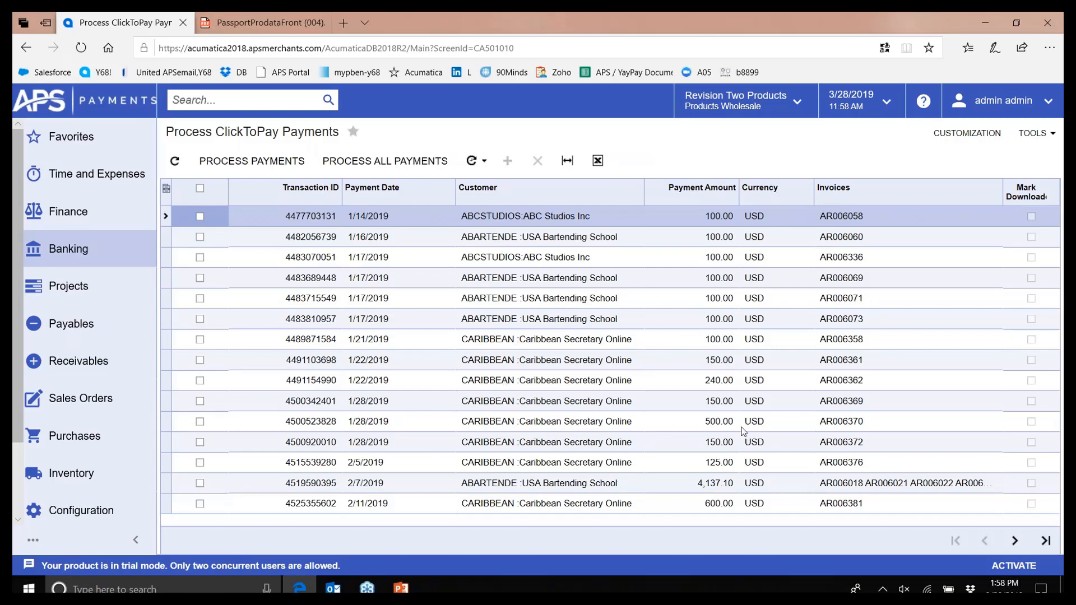
On the last page of payments, preview a new automation schedule and close it unsaved
{"action": "left_click", "coordinate": [1015, 541]}
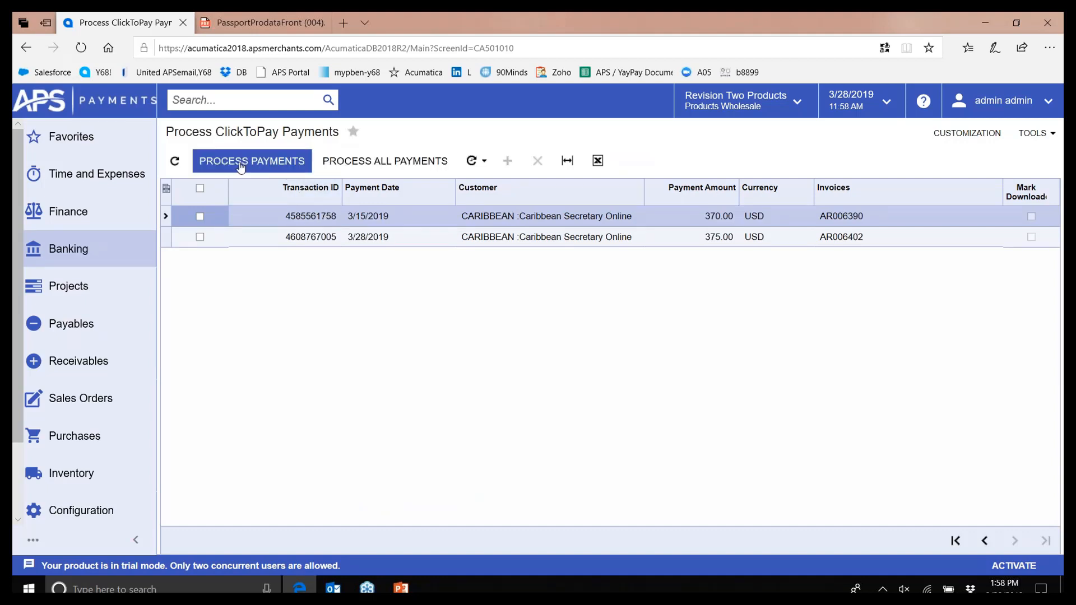
{"action": "left_click", "coordinate": [474, 162]}
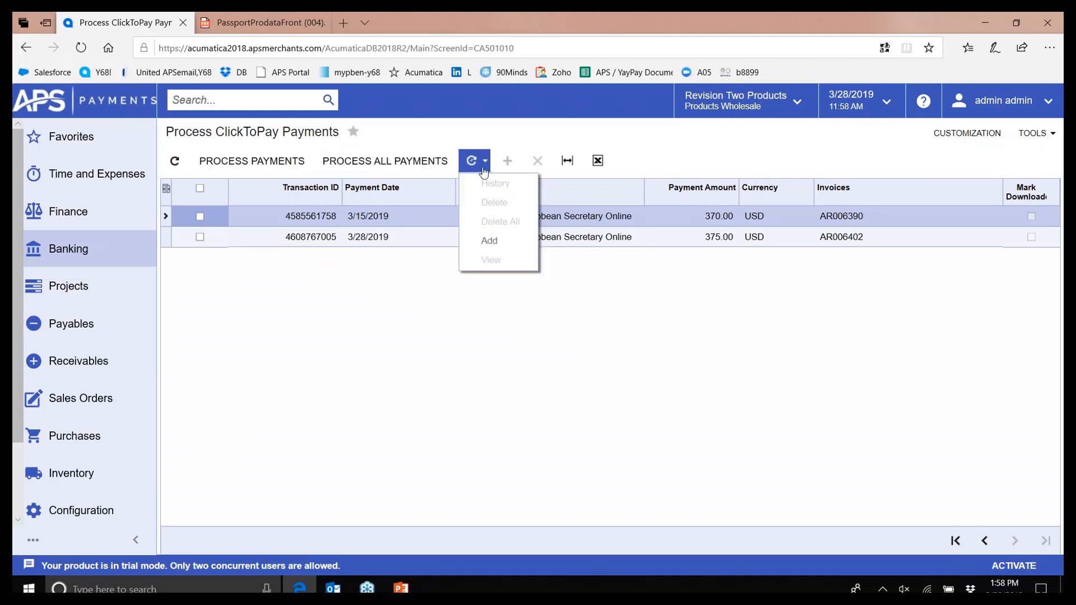
{"action": "left_click", "coordinate": [481, 168]}
{"action": "left_click", "coordinate": [481, 169]}
{"action": "left_click", "coordinate": [493, 244]}
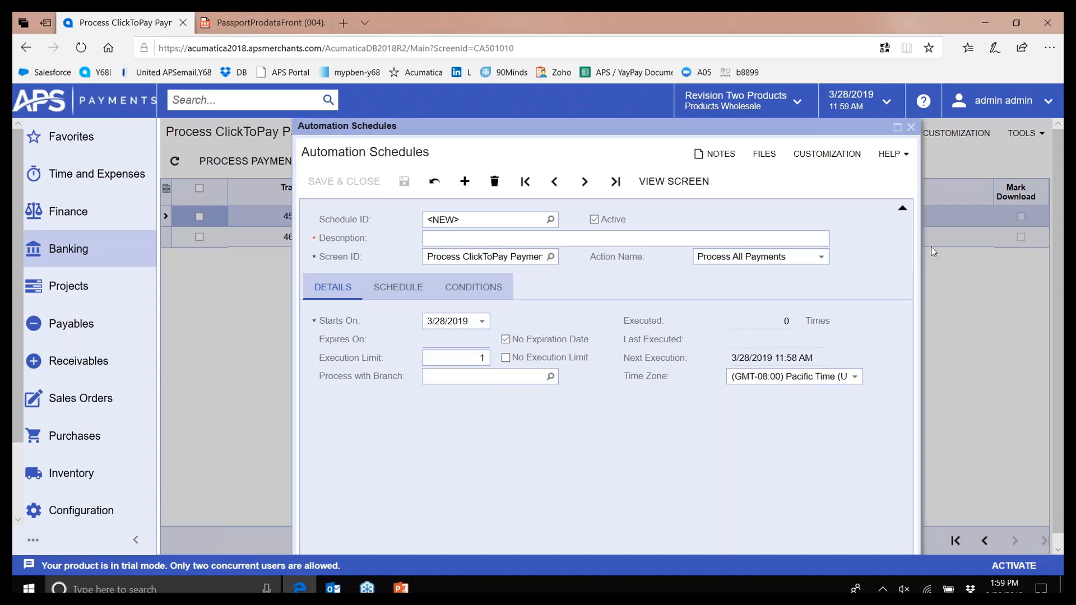
{"action": "left_click", "coordinate": [911, 127]}
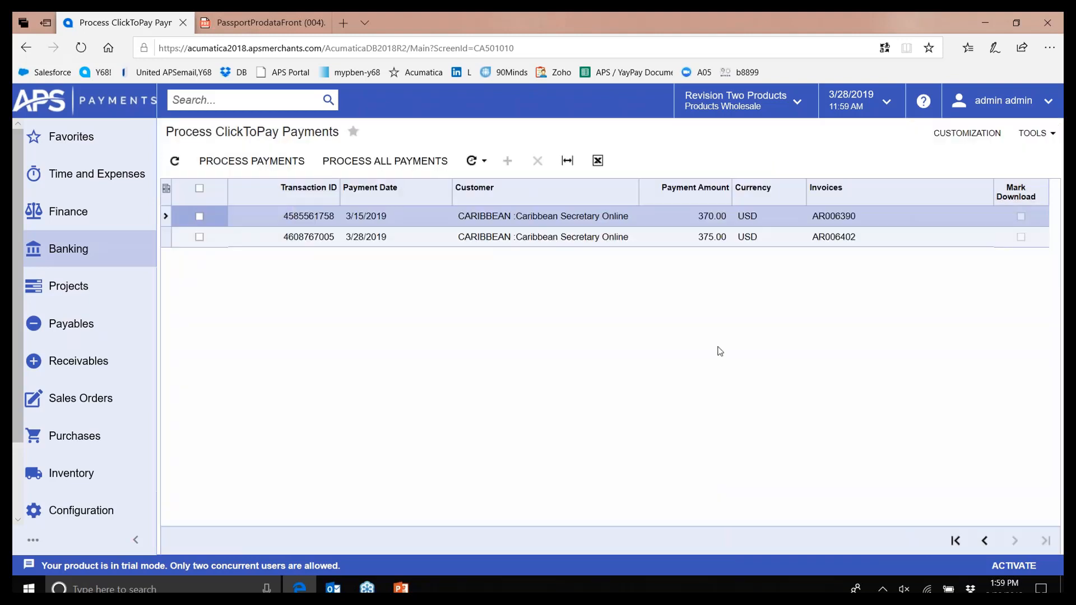
Select the 375.00 ClickToPay payment for AR006402 and process it
{"action": "left_click", "coordinate": [200, 237]}
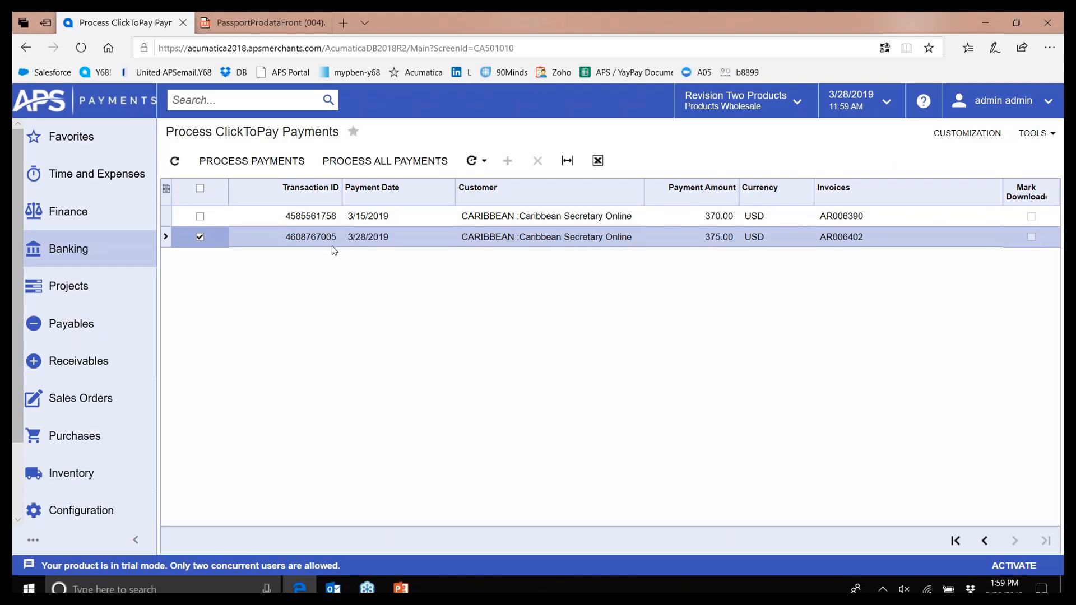
{"action": "left_click", "coordinate": [262, 167]}
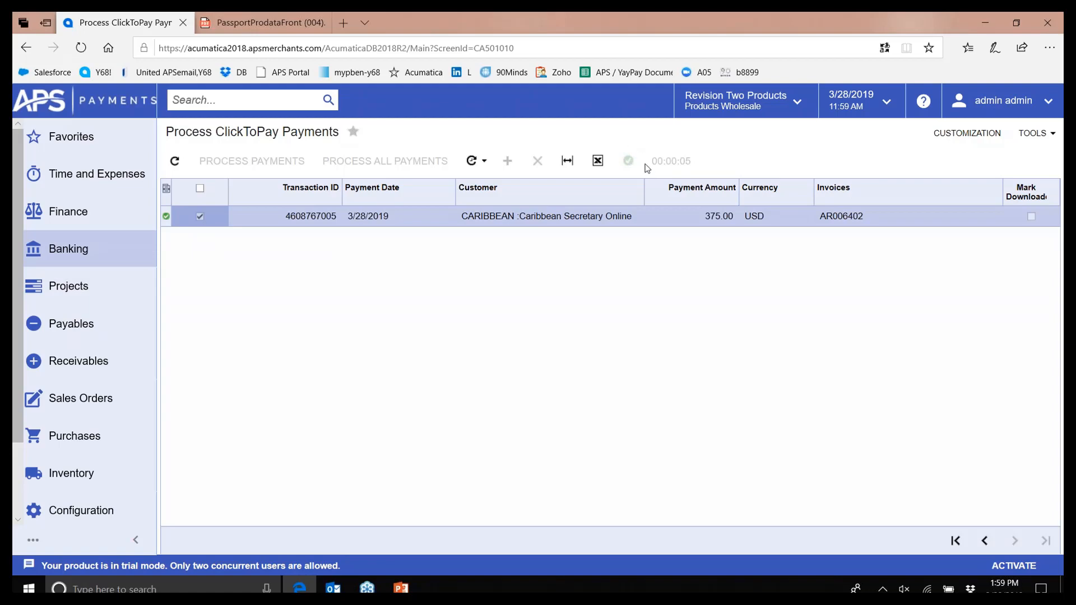
{"action": "left_click", "coordinate": [89, 374]}
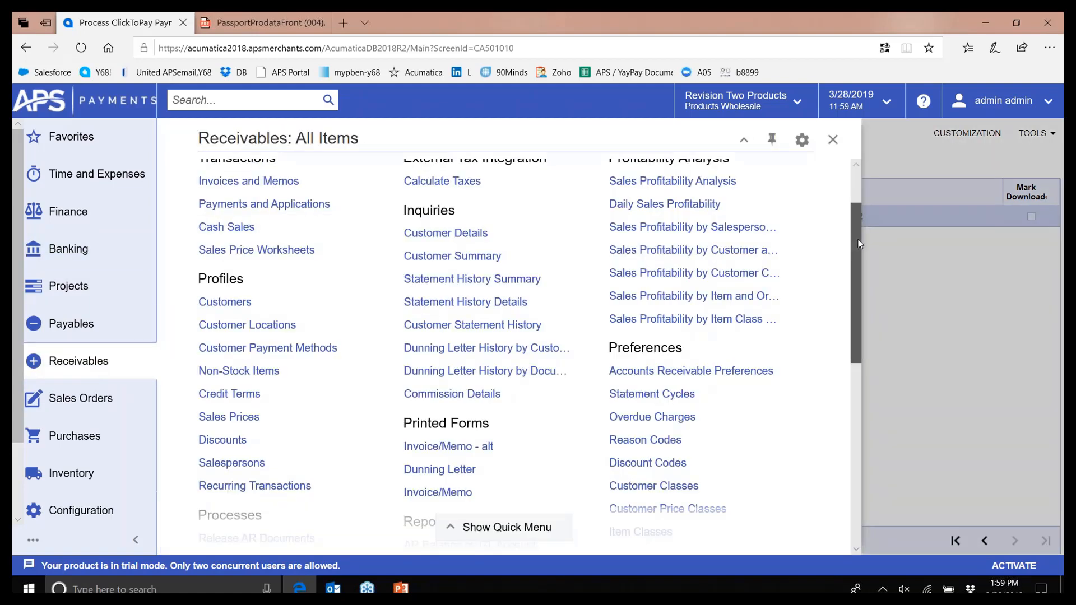
Confirm payment 001799 for 375.00 shows as Closed in Payments and Applications, then minimize the browser
{"action": "scroll", "coordinate": [859, 240], "scroll_direction": "up", "scroll_amount": 2}
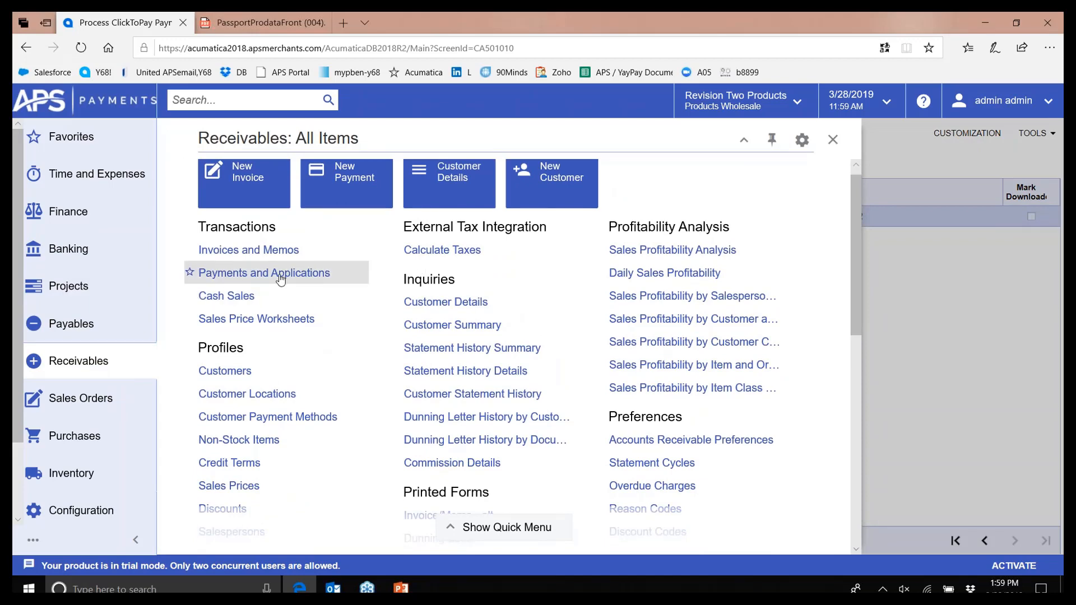
{"action": "left_click", "coordinate": [281, 279]}
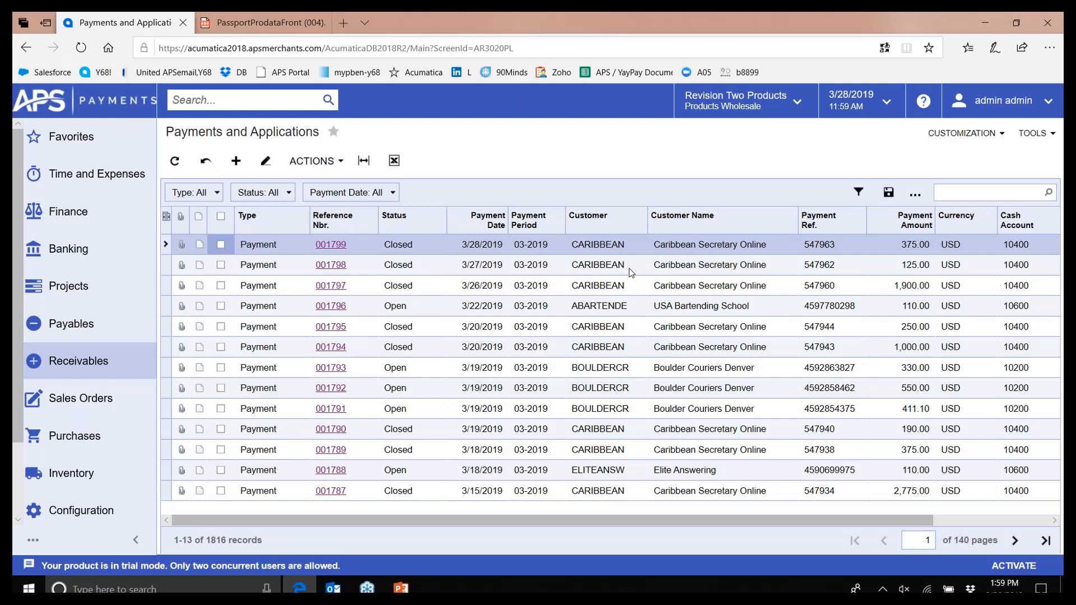
{"action": "left_click", "coordinate": [982, 21]}
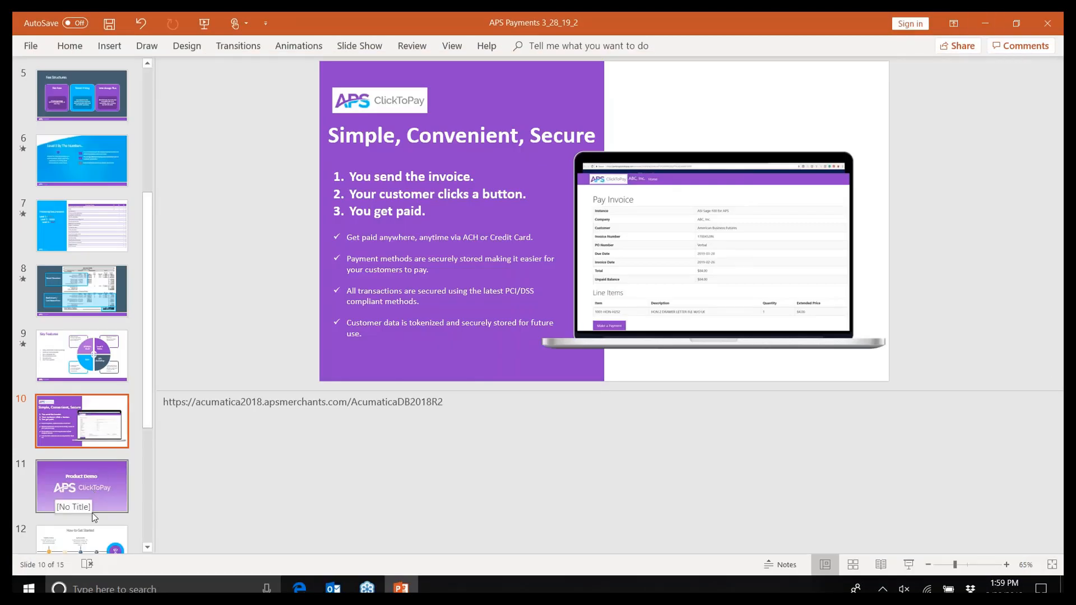
Present slide 12, 'How to Get Started', as a full-screen slide show
{"action": "left_click", "coordinate": [92, 548]}
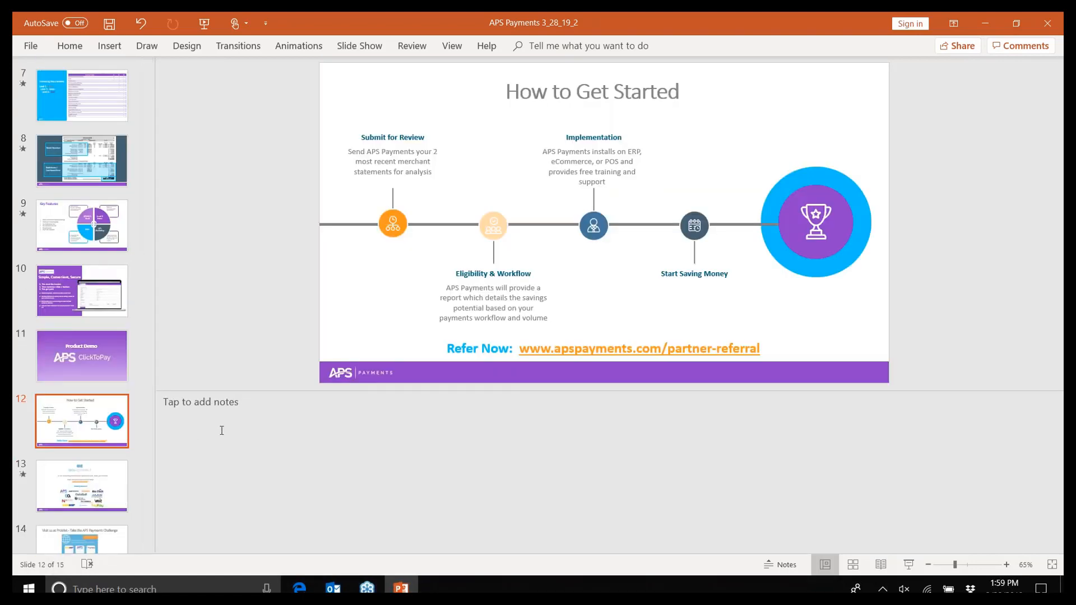
{"action": "left_click", "coordinate": [908, 562]}
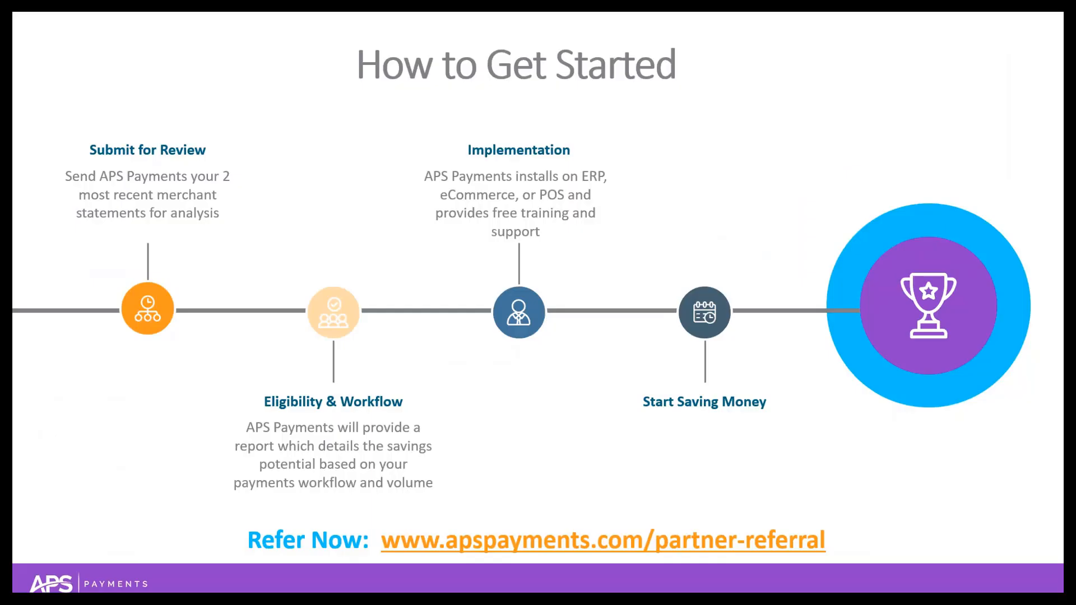